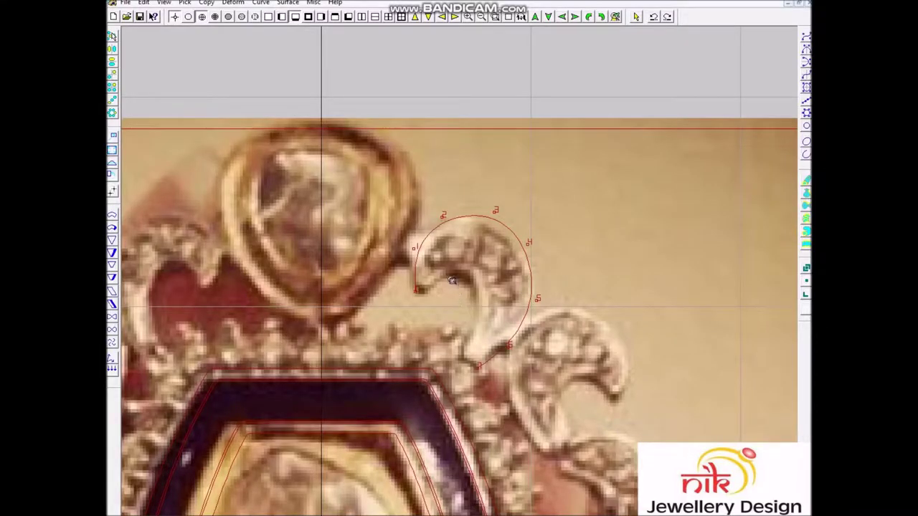
Trace a new six-point curve around the right scroll motif of the reference photo
{"action": "scroll", "coordinate": [504, 380], "scroll_direction": "down", "scroll_amount": 2}
{"action": "scroll", "coordinate": [504, 380], "scroll_direction": "down", "scroll_amount": 2}
{"action": "scroll", "coordinate": [536, 345], "scroll_direction": "down", "scroll_amount": 3}
{"action": "scroll", "coordinate": [553, 422], "scroll_direction": "up", "scroll_amount": 5}
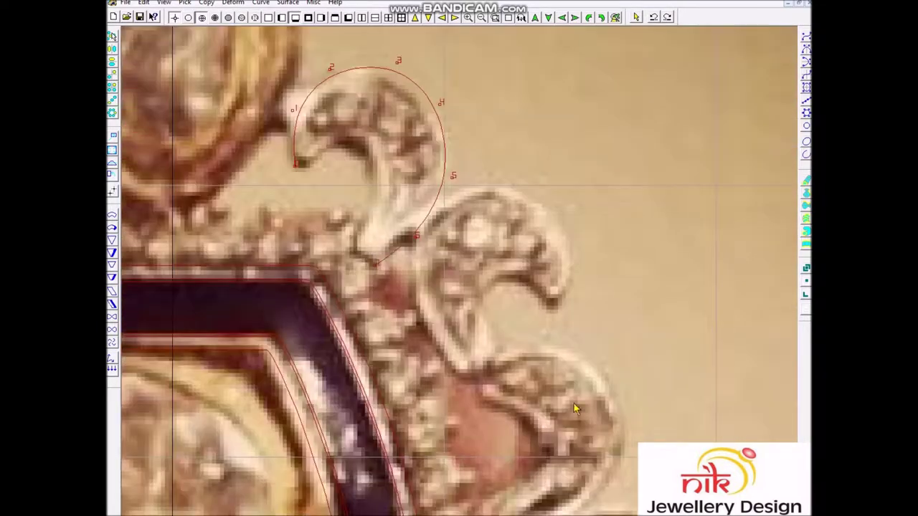
{"action": "left_click", "coordinate": [582, 263]}
{"action": "left_click", "coordinate": [545, 192]}
{"action": "left_click", "coordinate": [485, 176]}
{"action": "left_click", "coordinate": [424, 218]}
{"action": "left_click", "coordinate": [413, 305]}
{"action": "left_click", "coordinate": [456, 377]}
{"action": "right_click", "coordinate": [438, 343]}
Drag the new curve's control points so it fits the motif's left edge, arc and scroll tip
{"action": "scroll", "coordinate": [488, 213], "scroll_direction": "up", "scroll_amount": 2}
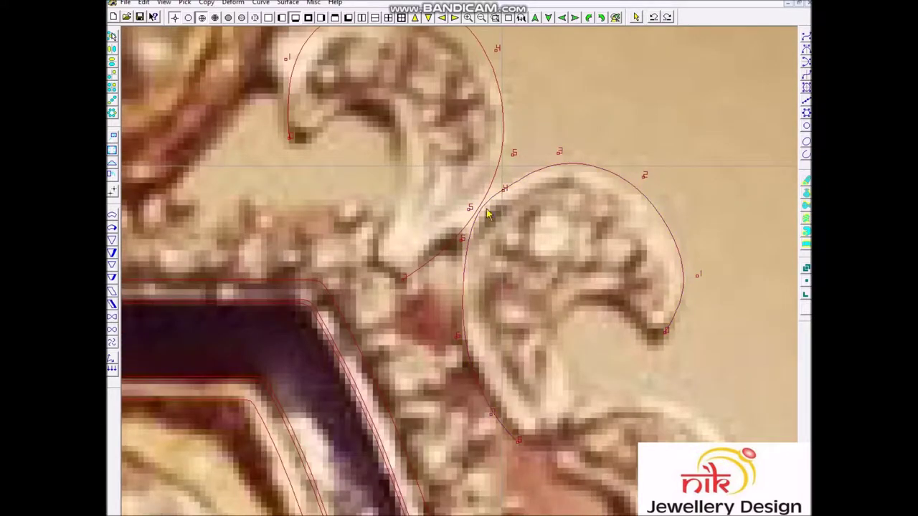
{"action": "left_click", "coordinate": [462, 224]}
{"action": "left_click_drag", "start_coordinate": [505, 188], "coordinate": [494, 184]}
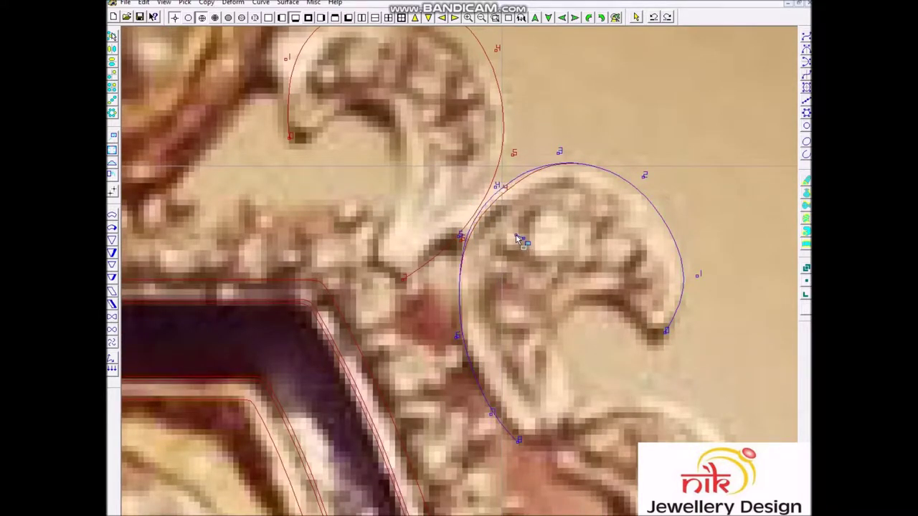
{"action": "left_click_drag", "start_coordinate": [609, 208], "coordinate": [615, 211]}
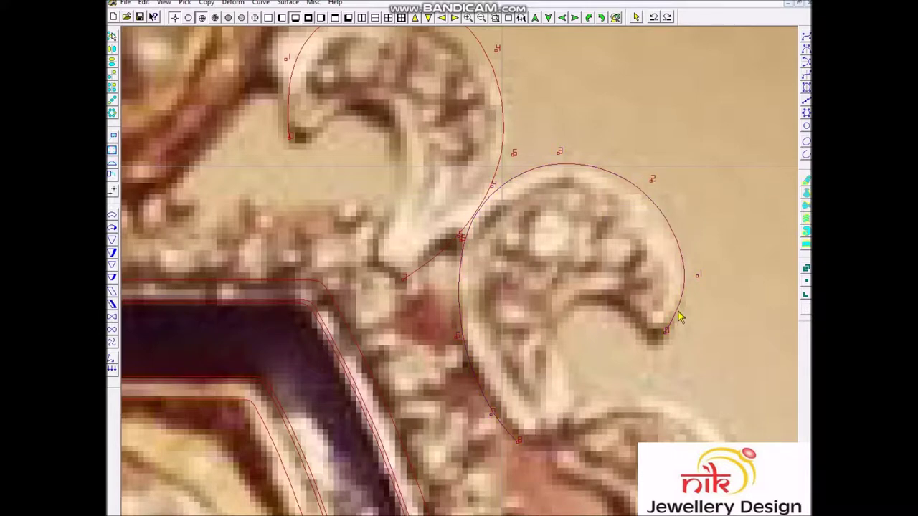
{"action": "left_click_drag", "start_coordinate": [672, 328], "coordinate": [675, 330]}
{"action": "left_click_drag", "start_coordinate": [661, 290], "coordinate": [661, 277]}
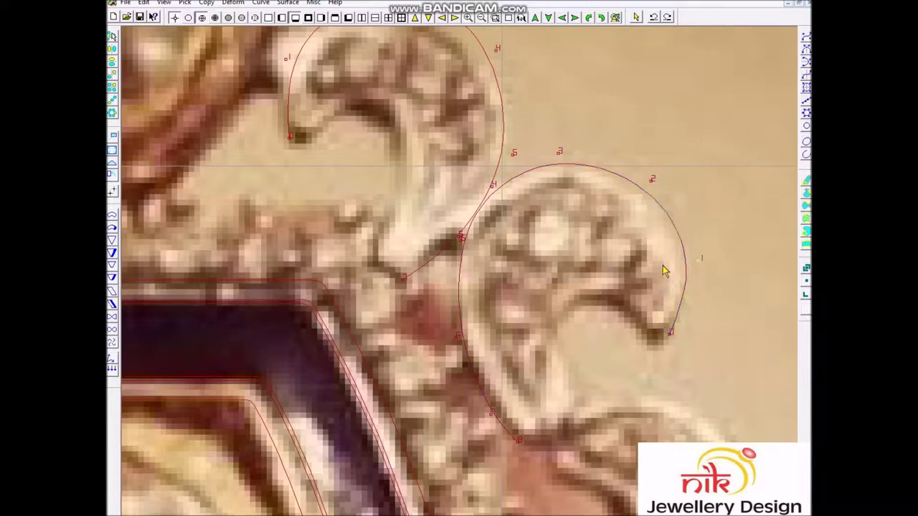
{"action": "left_click_drag", "start_coordinate": [666, 168], "coordinate": [624, 215]}
{"action": "right_click", "coordinate": [585, 147]}
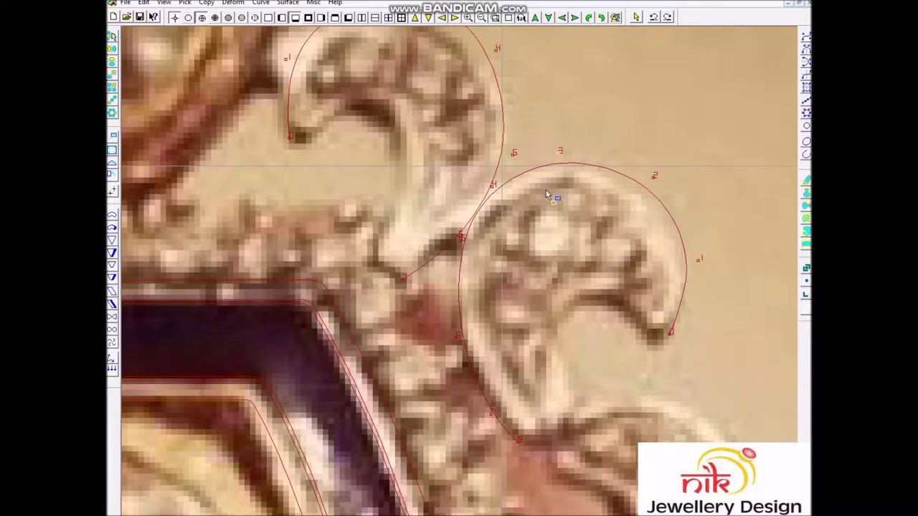
{"action": "scroll", "coordinate": [461, 251], "scroll_direction": "up", "scroll_amount": 2}
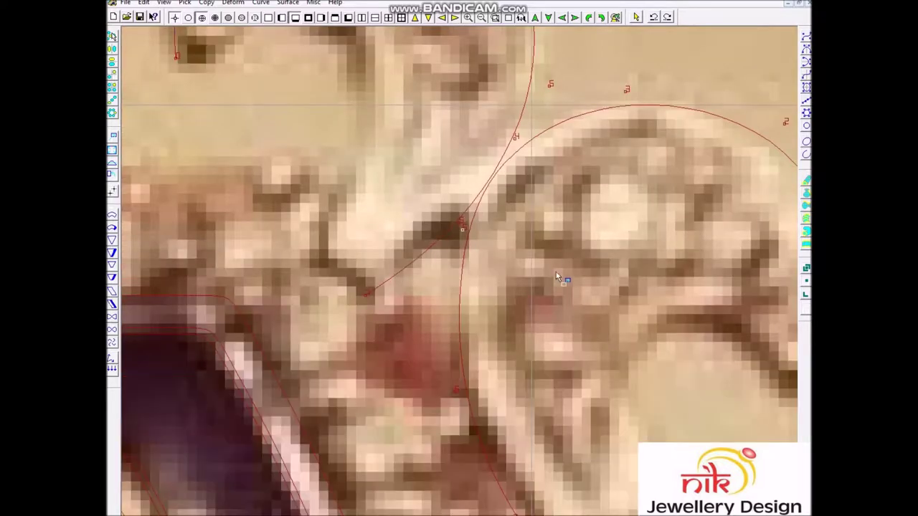
Move the right curve's junction point onto the motif notch and shift point 2 to the edge
{"action": "left_click_drag", "start_coordinate": [457, 213], "coordinate": [450, 247]}
{"action": "left_click_drag", "start_coordinate": [502, 133], "coordinate": [542, 175]}
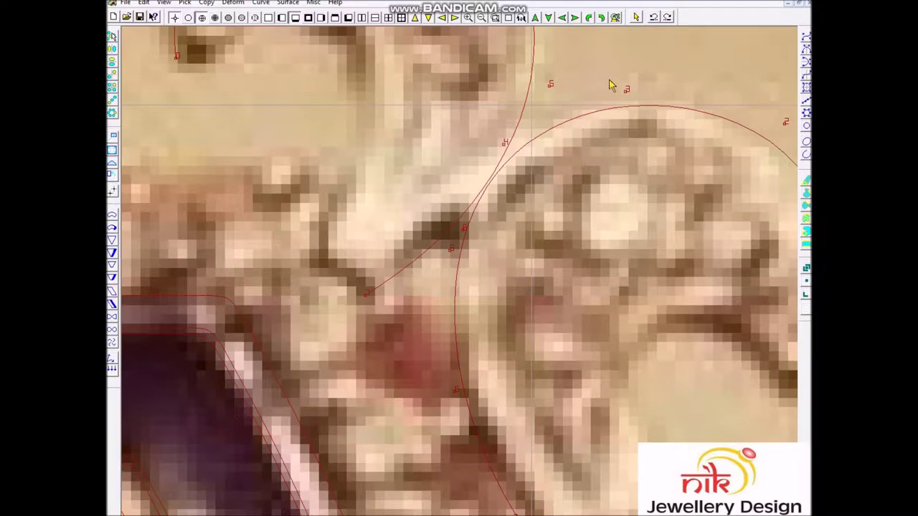
{"action": "scroll", "coordinate": [600, 267], "scroll_direction": "down", "scroll_amount": 1}
{"action": "left_click", "coordinate": [528, 487]}
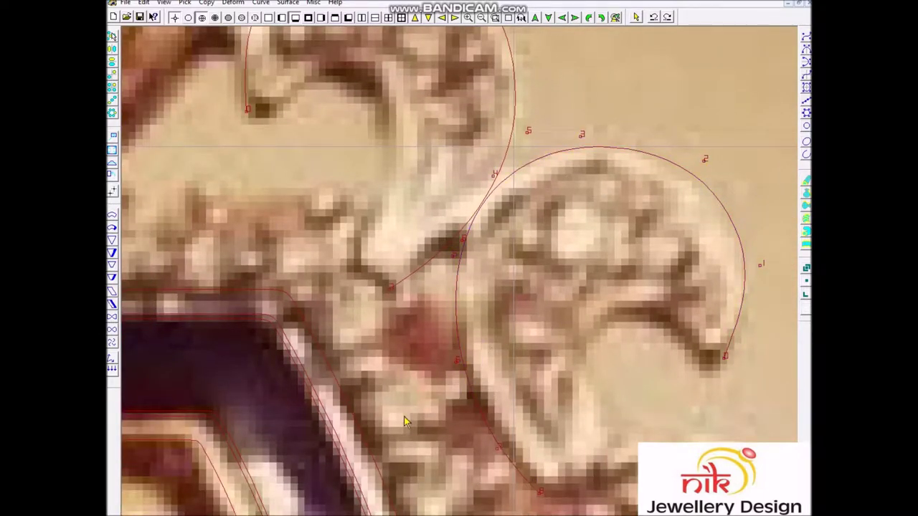
{"action": "key", "text": "Escape"}
{"action": "left_click", "coordinate": [498, 279]}
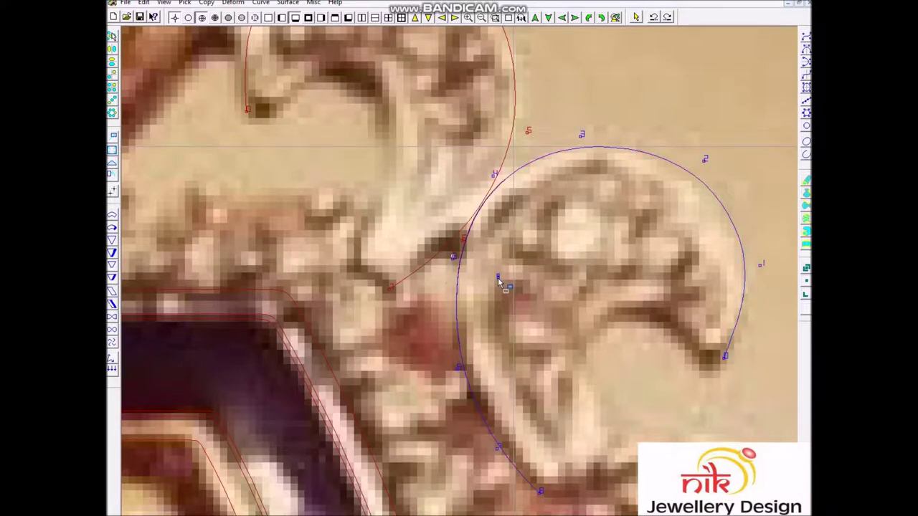
{"action": "left_click", "coordinate": [532, 223]}
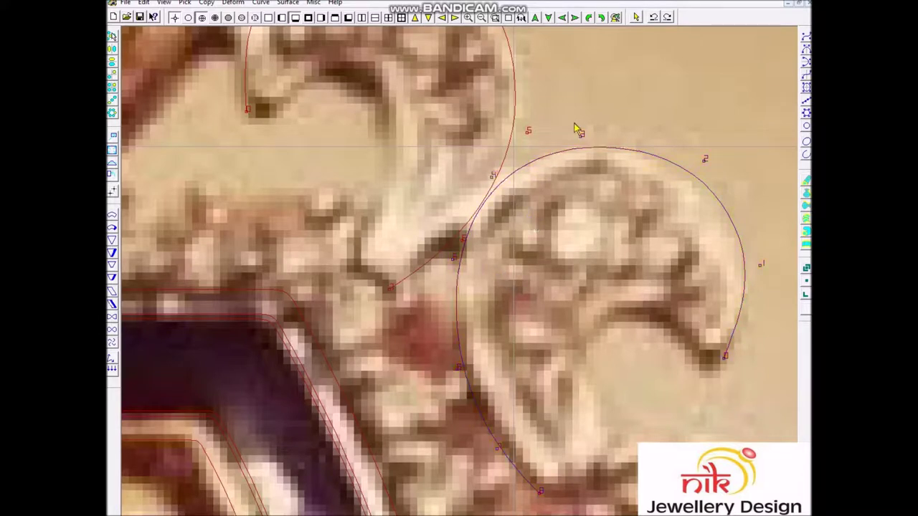
{"action": "key", "text": "Escape"}
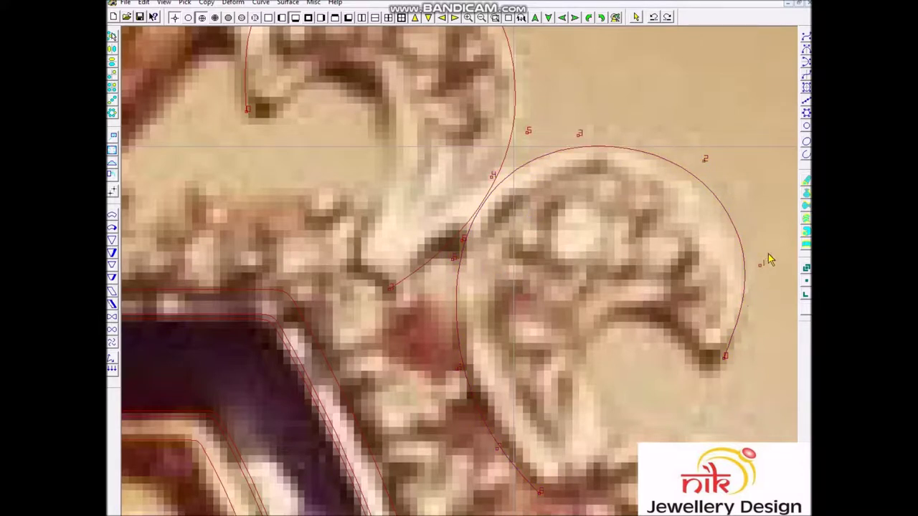
{"action": "left_click", "coordinate": [723, 162]}
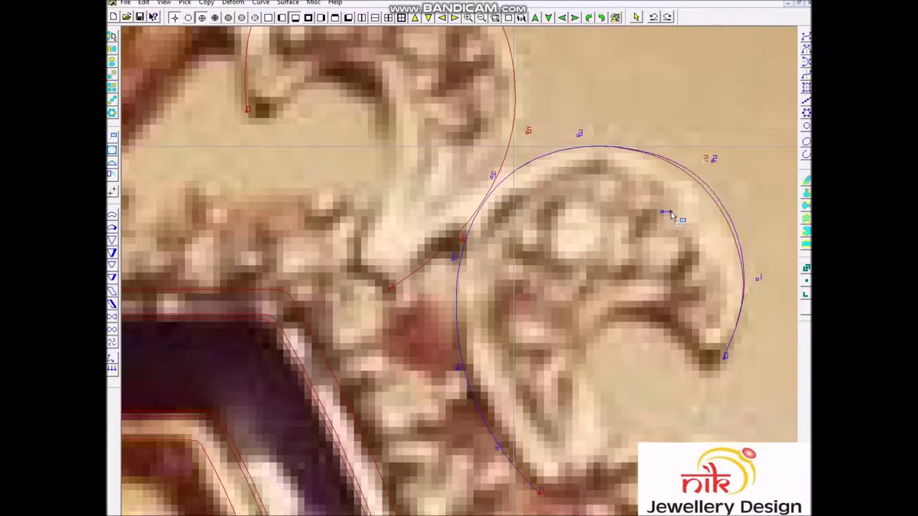
{"action": "left_click", "coordinate": [723, 357]}
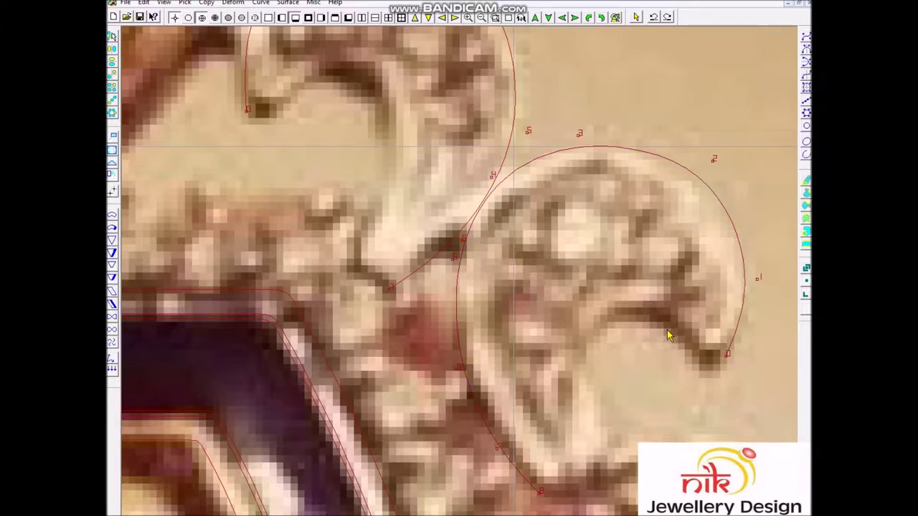
{"action": "scroll", "coordinate": [591, 354], "scroll_direction": "down", "scroll_amount": 2}
{"action": "scroll", "coordinate": [481, 219], "scroll_direction": "down", "scroll_amount": 2}
Offset the upper scroll curve by 3 and delete the unwanted outer offset arc
{"action": "left_click", "coordinate": [489, 190]}
{"action": "scroll", "coordinate": [487, 388], "scroll_direction": "up", "scroll_amount": 1}
{"action": "type", "text": "3"}
{"action": "key", "text": "Return"}
{"action": "left_click", "coordinate": [543, 251]}
{"action": "key", "text": "Delete"}
Pull the offset curve's endpoint down to the motif base and reshape its lower end
{"action": "scroll", "coordinate": [440, 356], "scroll_direction": "up", "scroll_amount": 3}
{"action": "left_click_drag", "start_coordinate": [379, 300], "coordinate": [423, 376]}
{"action": "left_click_drag", "start_coordinate": [430, 251], "coordinate": [459, 282]}
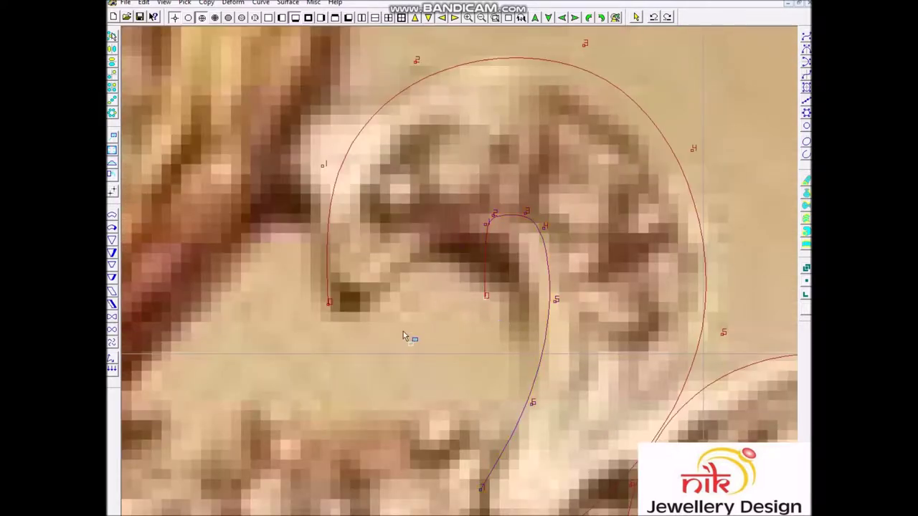
Drag the inner curve's points so it follows the upper scroll's inner bend and curl
{"action": "left_click", "coordinate": [375, 306]}
{"action": "left_click_drag", "start_coordinate": [505, 273], "coordinate": [510, 289]}
{"action": "mouse_move", "coordinate": [422, 222]}
{"action": "left_mouse_down"}
{"action": "mouse_move", "coordinate": [524, 293]}
{"action": "mouse_move", "coordinate": [476, 333]}
{"action": "mouse_move", "coordinate": [497, 273]}
{"action": "left_mouse_up"}
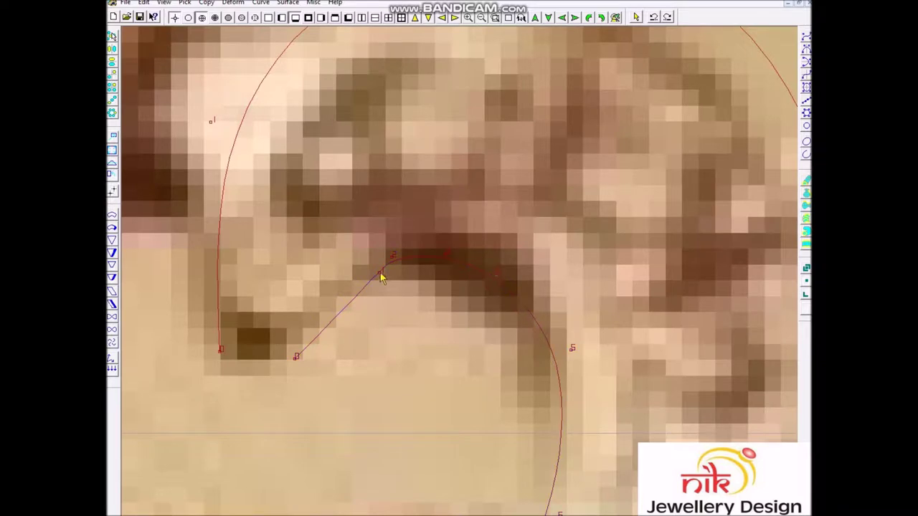
{"action": "left_click_drag", "start_coordinate": [391, 302], "coordinate": [386, 251]}
{"action": "left_click", "coordinate": [514, 313]}
{"action": "scroll", "coordinate": [600, 407], "scroll_direction": "down", "scroll_amount": 2}
{"action": "scroll", "coordinate": [529, 414], "scroll_direction": "down", "scroll_amount": 1}
{"action": "left_click", "coordinate": [513, 421]}
{"action": "scroll", "coordinate": [462, 510], "scroll_direction": "down", "scroll_amount": 2}
{"action": "scroll", "coordinate": [543, 328], "scroll_direction": "up", "scroll_amount": 3}
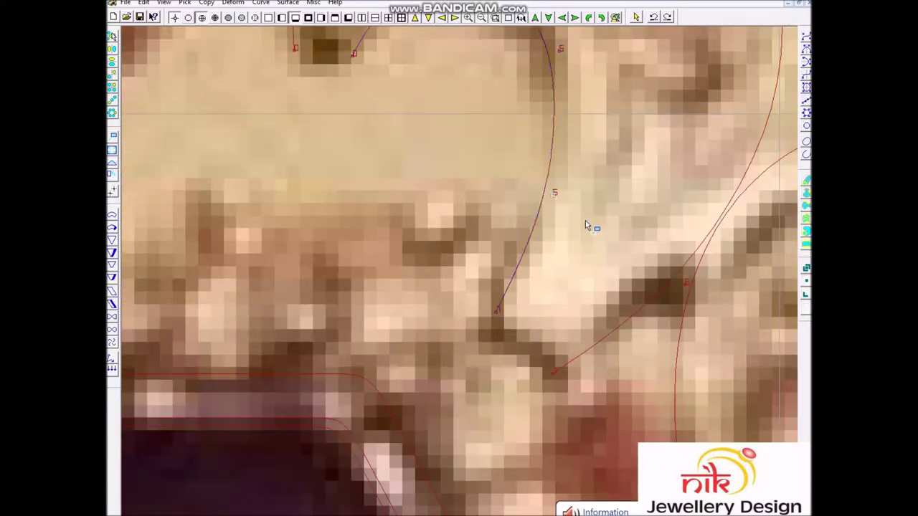
{"action": "scroll", "coordinate": [542, 219], "scroll_direction": "down", "scroll_amount": 2}
Zoom into the upper area and move node 4 of the outer curve to tighten its arc
{"action": "left_click_drag", "start_coordinate": [412, 92], "coordinate": [537, 195]}
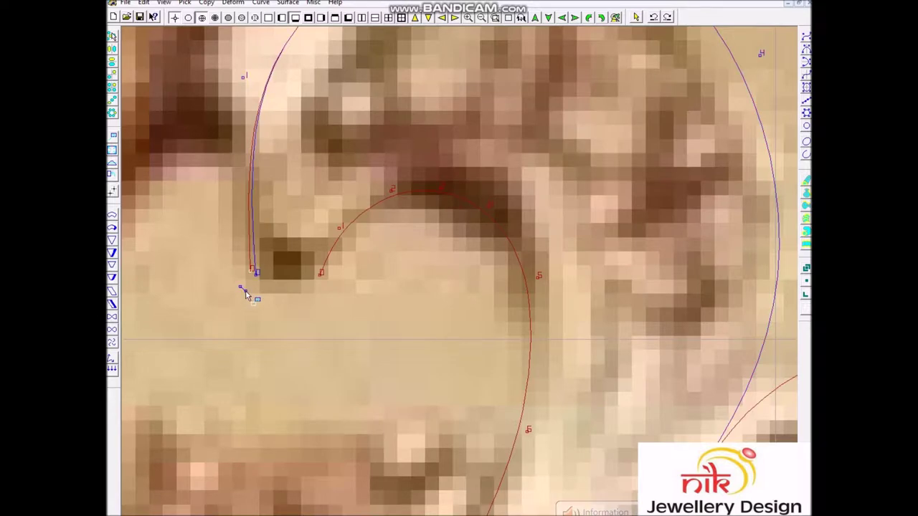
{"action": "scroll", "coordinate": [246, 287], "scroll_direction": "down", "scroll_amount": 2}
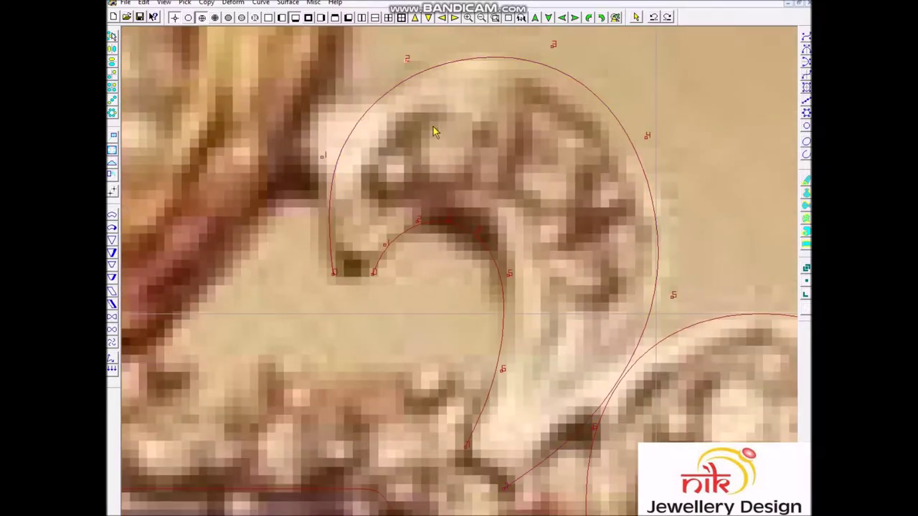
{"action": "left_click_drag", "start_coordinate": [609, 92], "coordinate": [670, 148]}
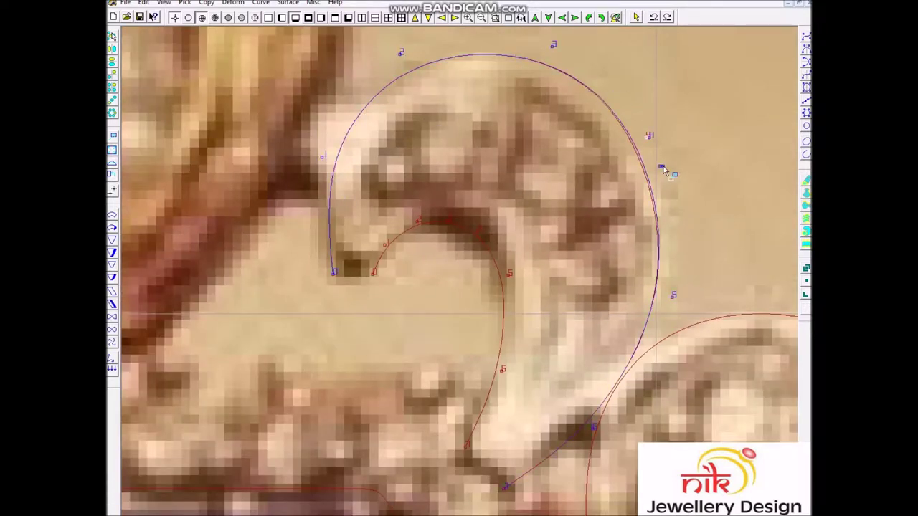
{"action": "left_click", "coordinate": [705, 339]}
{"action": "left_click_drag", "start_coordinate": [671, 138], "coordinate": [599, 202]}
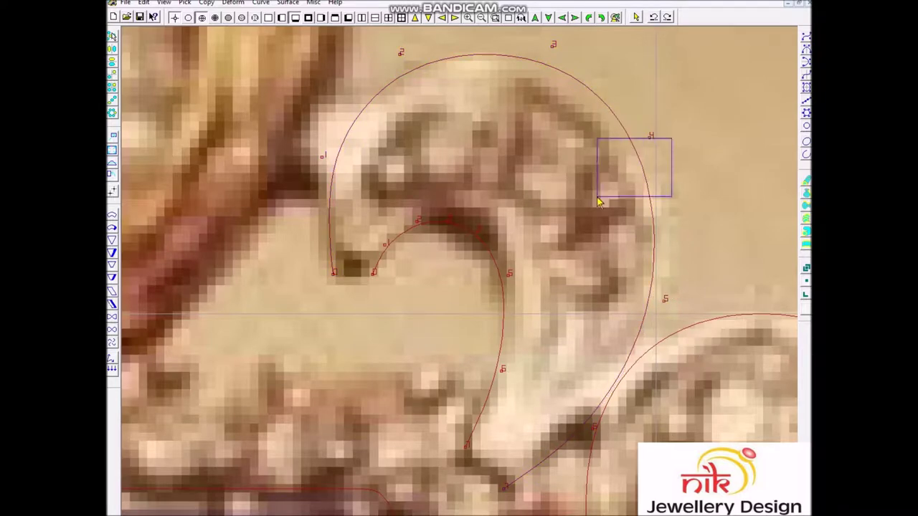
{"action": "left_click", "coordinate": [594, 100]}
{"action": "scroll", "coordinate": [544, 259], "scroll_direction": "down", "scroll_amount": 2}
{"action": "scroll", "coordinate": [544, 260], "scroll_direction": "down", "scroll_amount": 2}
{"action": "scroll", "coordinate": [544, 259], "scroll_direction": "up", "scroll_amount": 2}
{"action": "scroll", "coordinate": [502, 272], "scroll_direction": "down", "scroll_amount": 2}
{"action": "scroll", "coordinate": [420, 291], "scroll_direction": "up", "scroll_amount": 1}
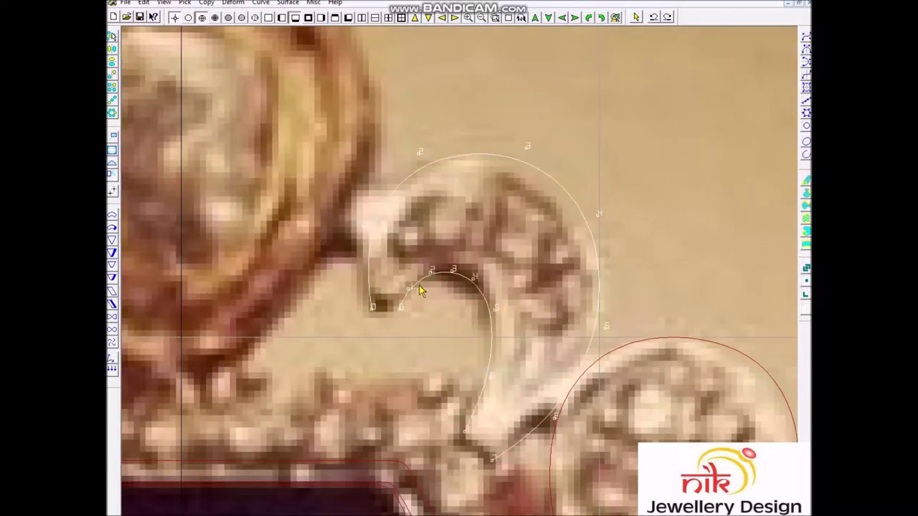
Move the right curve's lower end across and merge it with the left curve's end
{"action": "scroll", "coordinate": [420, 291], "scroll_direction": "up", "scroll_amount": 1}
{"action": "scroll", "coordinate": [434, 318], "scroll_direction": "up", "scroll_amount": 3}
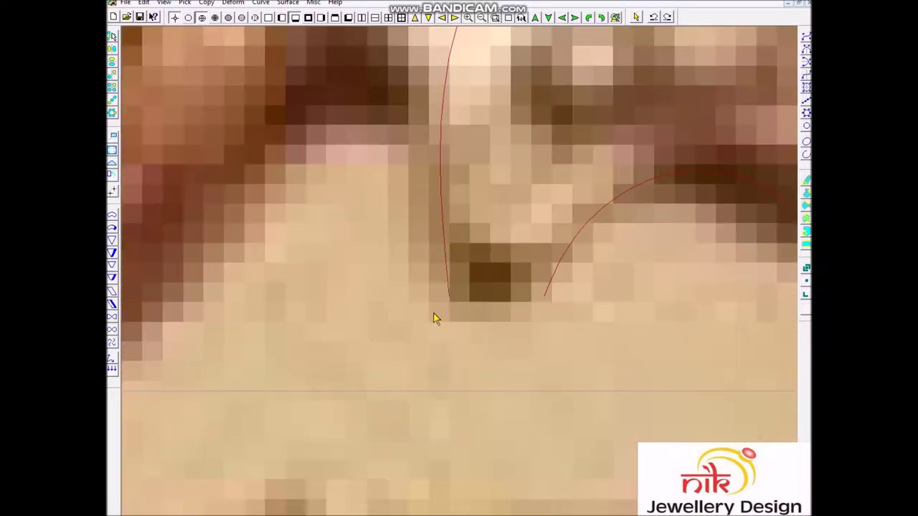
{"action": "left_click_drag", "start_coordinate": [449, 295], "coordinate": [495, 310]}
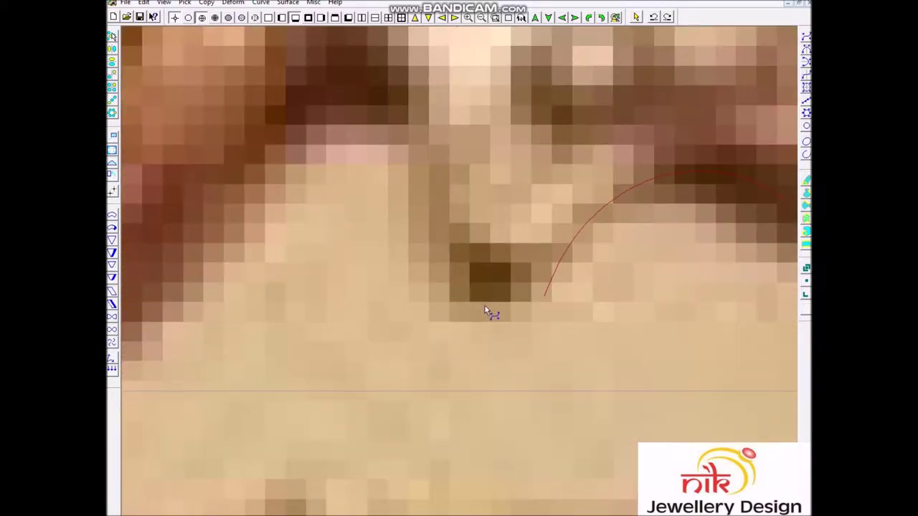
{"action": "scroll", "coordinate": [535, 315], "scroll_direction": "up", "scroll_amount": 2}
{"action": "left_click_drag", "start_coordinate": [634, 291], "coordinate": [481, 314]}
{"action": "scroll", "coordinate": [442, 315], "scroll_direction": "up", "scroll_amount": 3}
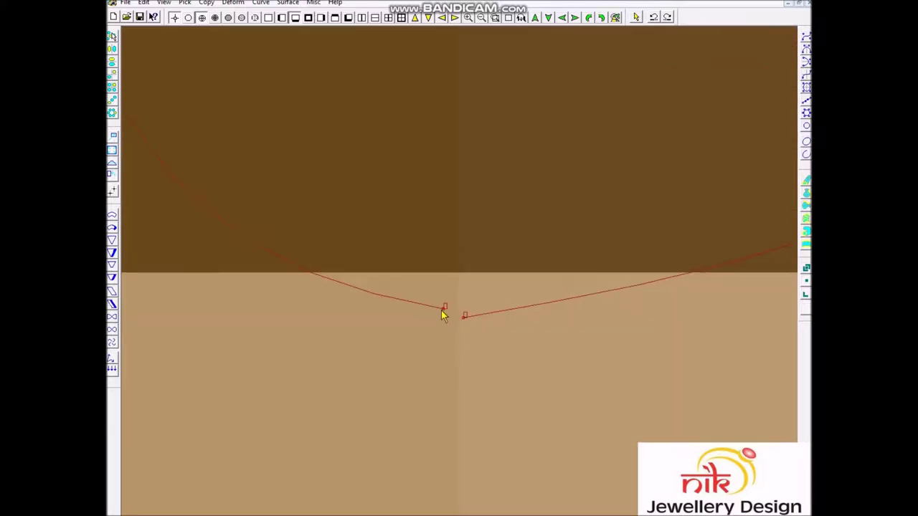
{"action": "left_click_drag", "start_coordinate": [466, 346], "coordinate": [474, 348]}
{"action": "scroll", "coordinate": [493, 284], "scroll_direction": "up", "scroll_amount": 3}
{"action": "scroll", "coordinate": [492, 344], "scroll_direction": "down", "scroll_amount": 2}
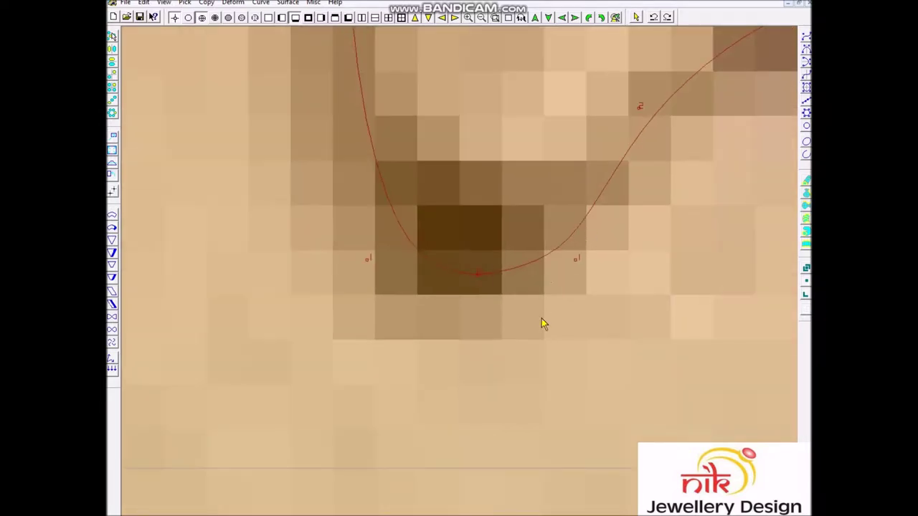
Pull the other curve's end down to the motif base and snap it onto the endpoint
{"action": "left_click_drag", "start_coordinate": [352, 217], "coordinate": [385, 327]}
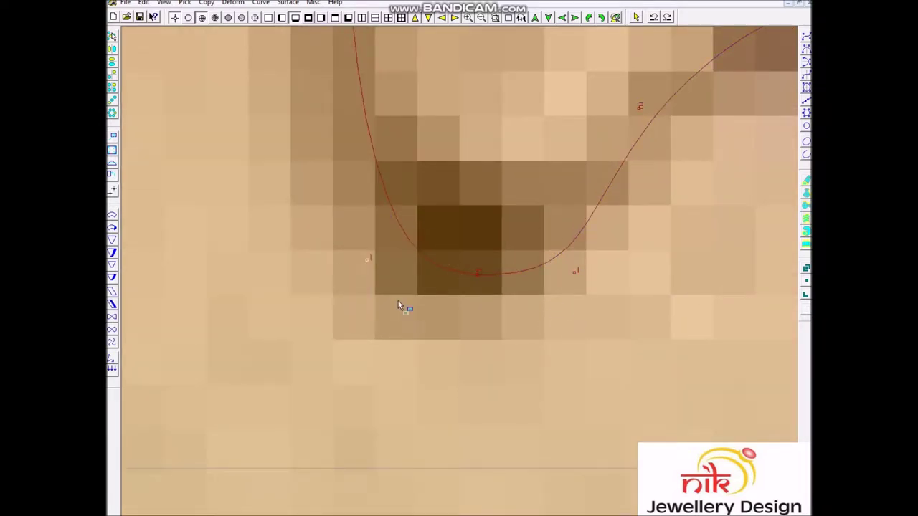
{"action": "scroll", "coordinate": [397, 299], "scroll_direction": "down", "scroll_amount": 3}
{"action": "scroll", "coordinate": [560, 293], "scroll_direction": "down", "scroll_amount": 3}
{"action": "scroll", "coordinate": [594, 405], "scroll_direction": "up", "scroll_amount": 5}
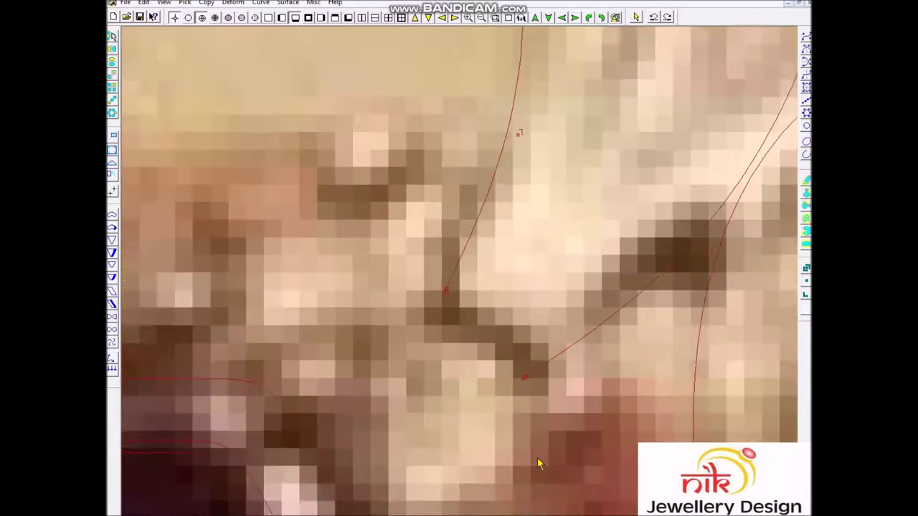
{"action": "scroll", "coordinate": [472, 362], "scroll_direction": "down", "scroll_amount": 2}
{"action": "left_click_drag", "start_coordinate": [441, 298], "coordinate": [482, 369]}
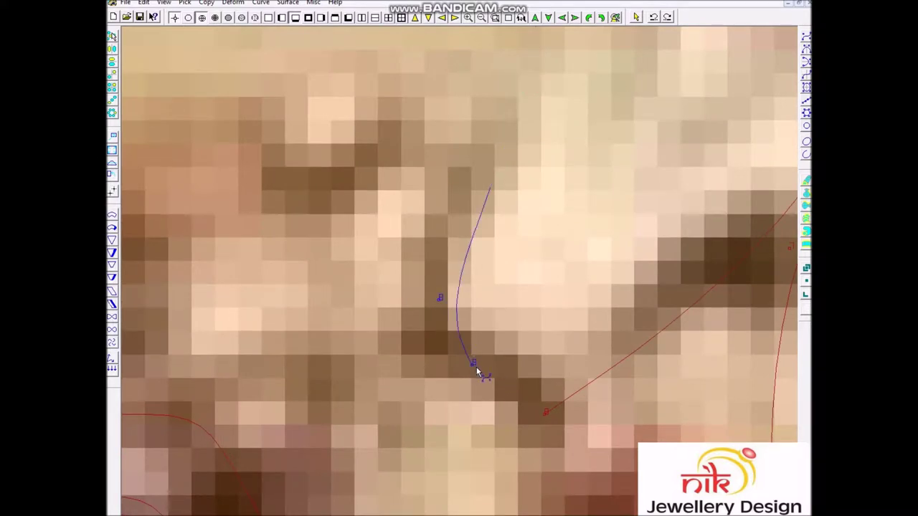
{"action": "scroll", "coordinate": [499, 380], "scroll_direction": "up", "scroll_amount": 2}
{"action": "left_click", "coordinate": [592, 444]}
{"action": "left_click_drag", "start_coordinate": [474, 410], "coordinate": [470, 361]}
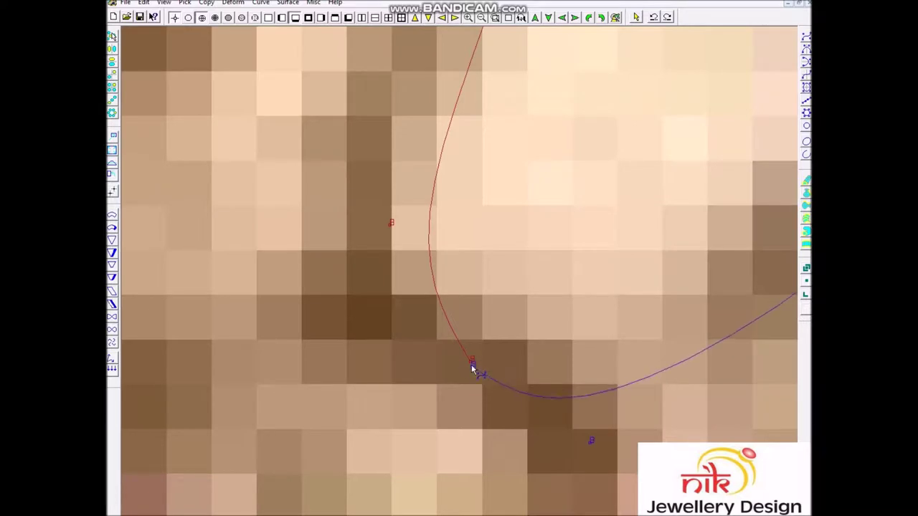
Smooth the join by pulling its adjacent control point, then zoom back out
{"action": "scroll", "coordinate": [470, 365], "scroll_direction": "up", "scroll_amount": 3}
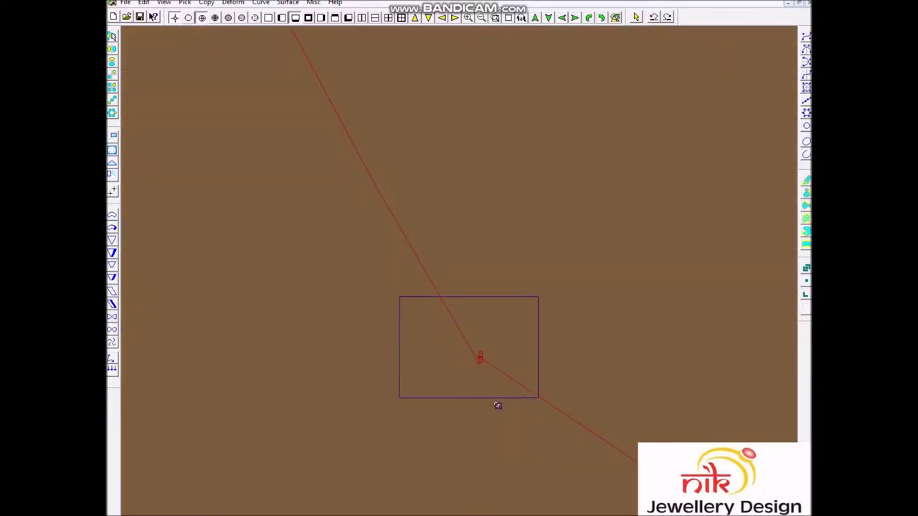
{"action": "left_click", "coordinate": [531, 332]}
{"action": "left_click_drag", "start_coordinate": [533, 359], "coordinate": [533, 341]}
{"action": "scroll", "coordinate": [523, 304], "scroll_direction": "down", "scroll_amount": 2}
{"action": "scroll", "coordinate": [522, 301], "scroll_direction": "down", "scroll_amount": 2}
{"action": "scroll", "coordinate": [503, 306], "scroll_direction": "down", "scroll_amount": 2}
{"action": "scroll", "coordinate": [435, 243], "scroll_direction": "down", "scroll_amount": 2}
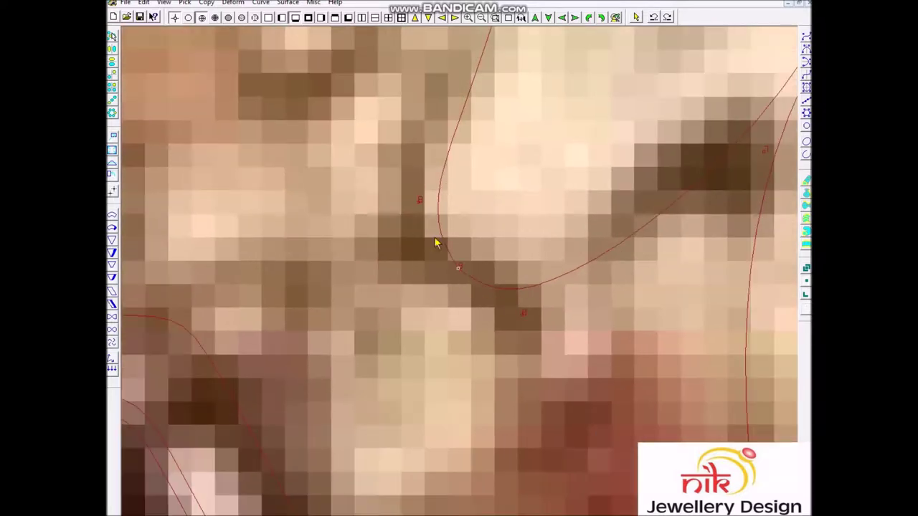
{"action": "scroll", "coordinate": [553, 283], "scroll_direction": "down", "scroll_amount": 2}
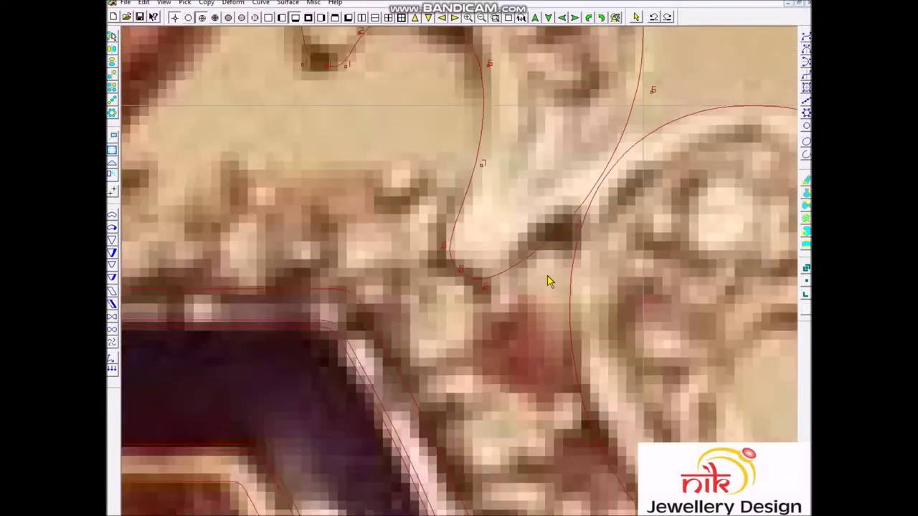
{"action": "scroll", "coordinate": [550, 281], "scroll_direction": "down", "scroll_amount": 2}
{"action": "scroll", "coordinate": [538, 279], "scroll_direction": "down", "scroll_amount": 2}
{"action": "scroll", "coordinate": [524, 279], "scroll_direction": "down", "scroll_amount": 2}
{"action": "scroll", "coordinate": [512, 343], "scroll_direction": "down", "scroll_amount": 2}
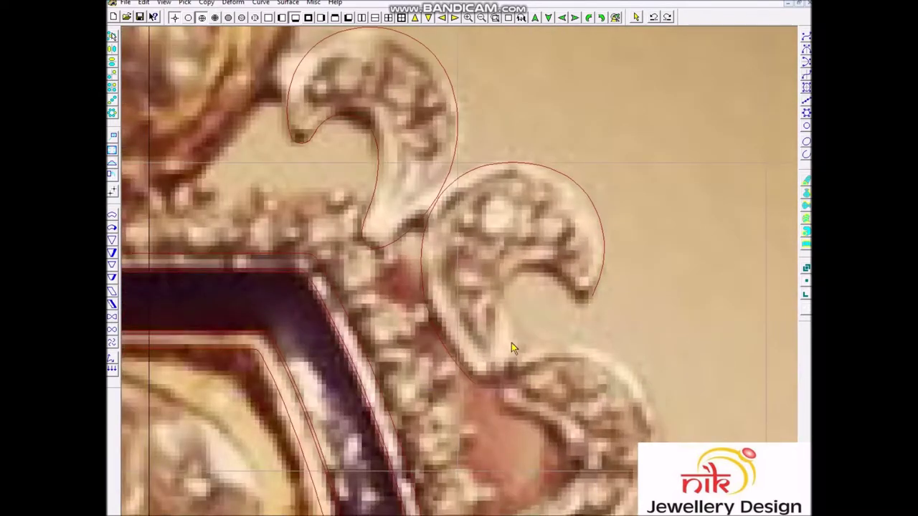
Create an inner offset copy of the right curl's curve and remove the extra offset curves
{"action": "scroll", "coordinate": [495, 353], "scroll_direction": "down", "scroll_amount": 2}
{"action": "scroll", "coordinate": [466, 291], "scroll_direction": "down", "scroll_amount": 1}
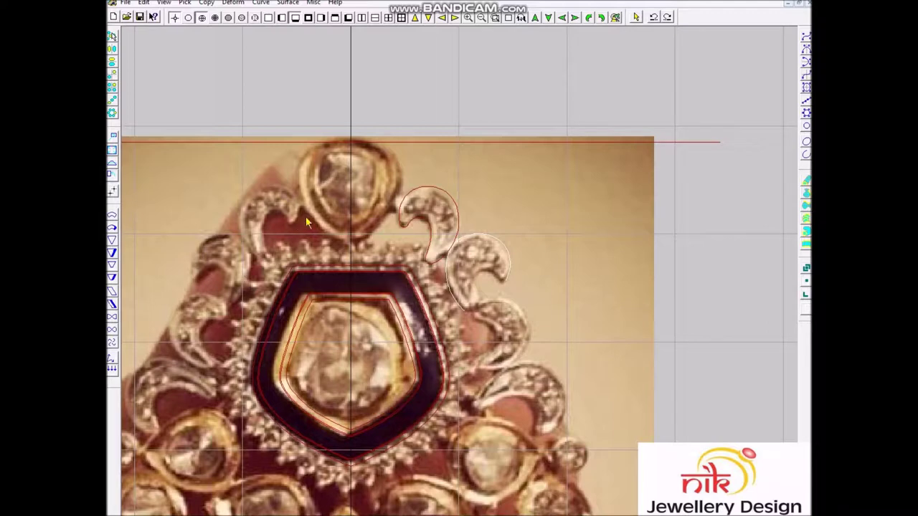
{"action": "scroll", "coordinate": [498, 375], "scroll_direction": "up", "scroll_amount": 2}
{"action": "scroll", "coordinate": [452, 373], "scroll_direction": "up", "scroll_amount": 2}
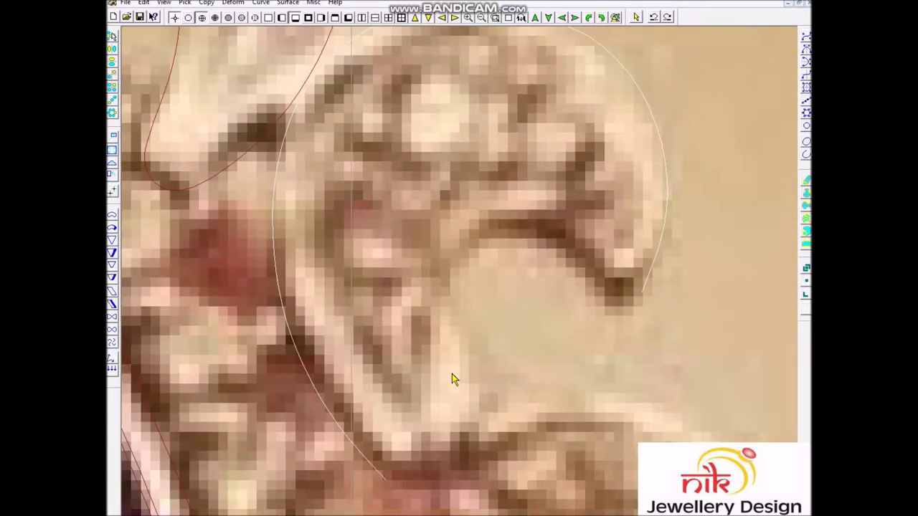
{"action": "key", "text": "o"}
{"action": "key", "text": "Escape"}
{"action": "scroll", "coordinate": [452, 378], "scroll_direction": "down", "scroll_amount": 1}
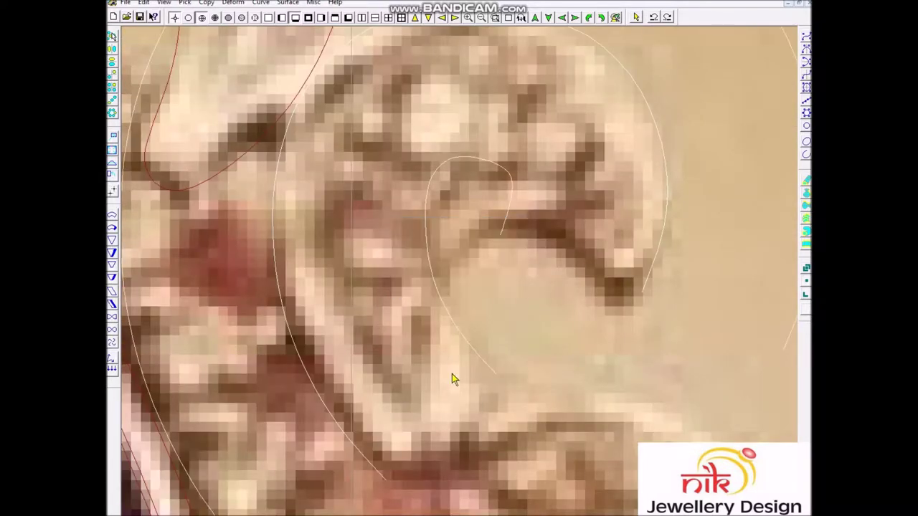
{"action": "scroll", "coordinate": [312, 391], "scroll_direction": "down", "scroll_amount": 1}
{"action": "key", "text": "ctrl+z"}
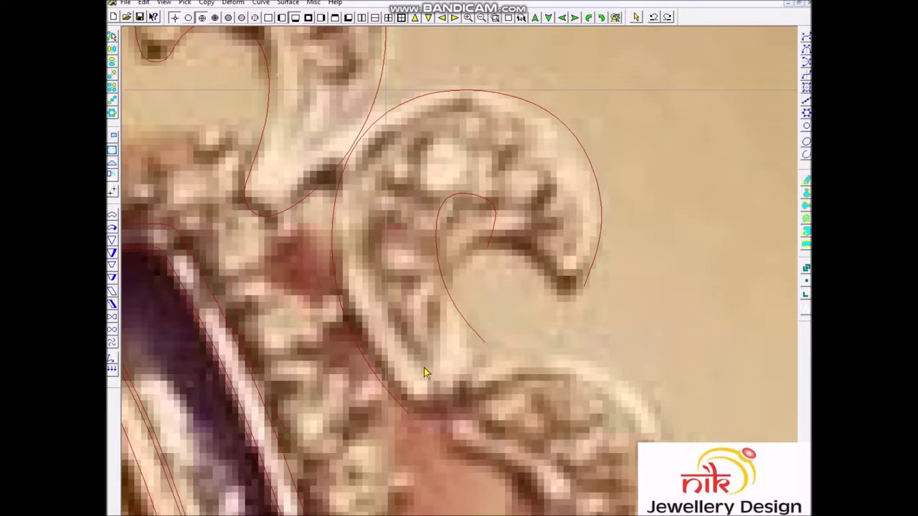
{"action": "scroll", "coordinate": [498, 322], "scroll_direction": "up", "scroll_amount": 2}
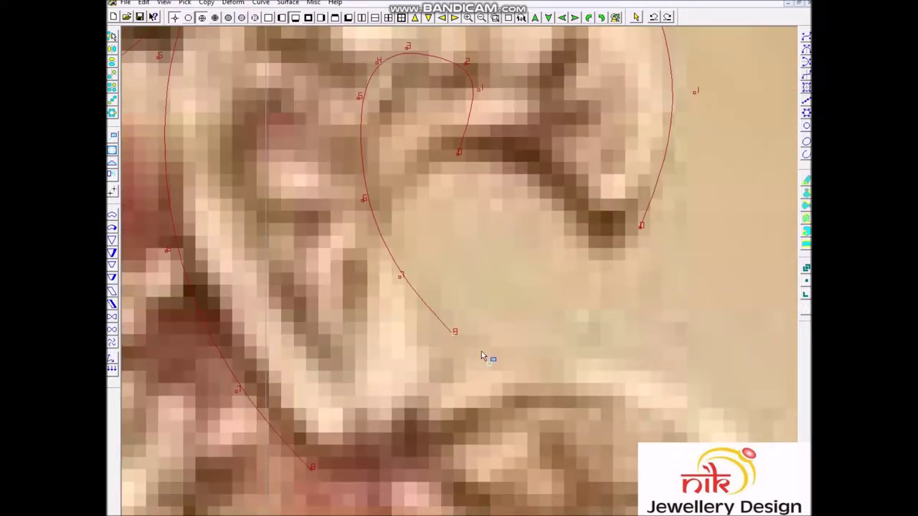
Move the inner curve's lower end and end point into the curl, magnifying the view around it
{"action": "left_click_drag", "start_coordinate": [455, 332], "coordinate": [420, 383]}
{"action": "scroll", "coordinate": [463, 179], "scroll_direction": "down", "scroll_amount": 1}
{"action": "left_click_drag", "start_coordinate": [526, 89], "coordinate": [356, 197]}
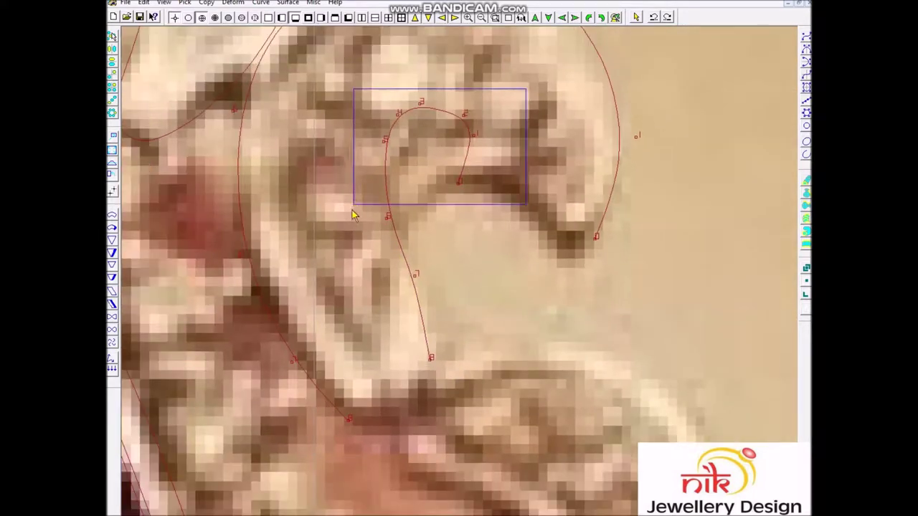
{"action": "scroll", "coordinate": [476, 198], "scroll_direction": "down", "scroll_amount": 1}
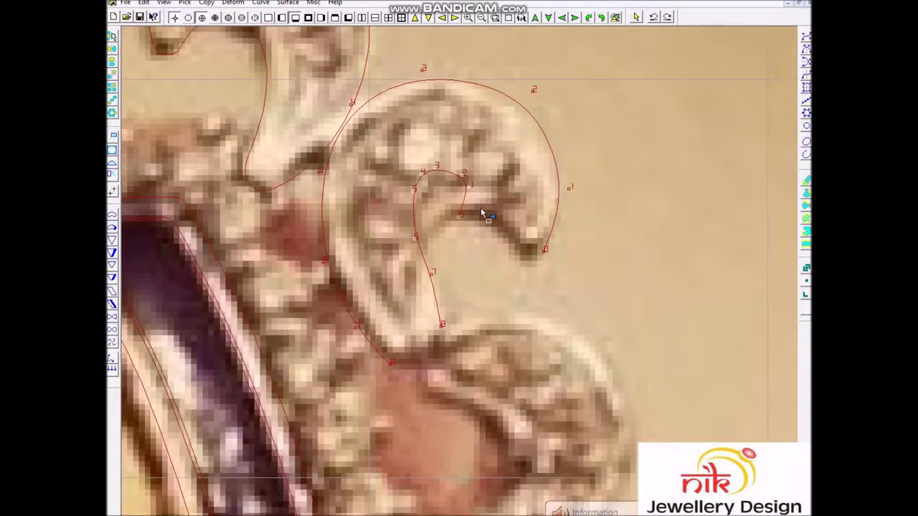
{"action": "scroll", "coordinate": [480, 207], "scroll_direction": "down", "scroll_amount": 1}
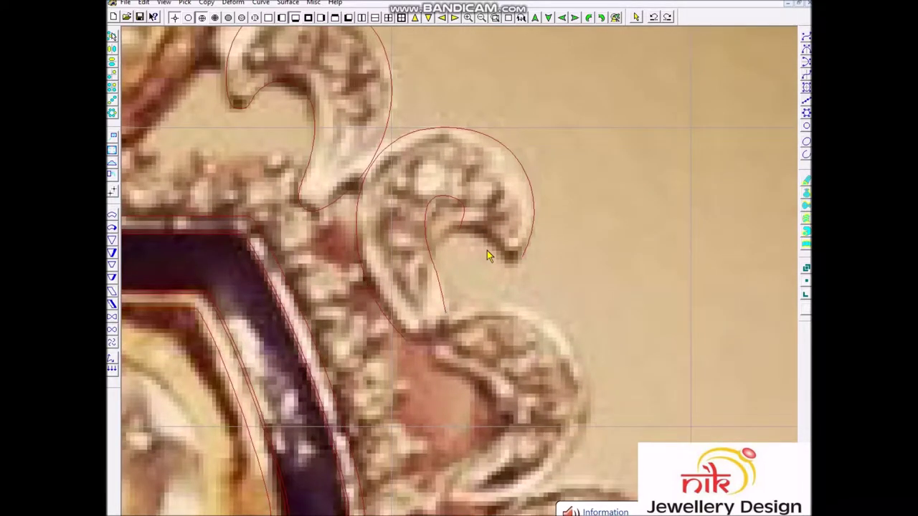
{"action": "key", "text": "Return"}
{"action": "right_click_drag", "start_coordinate": [260, 92], "coordinate": [655, 379]}
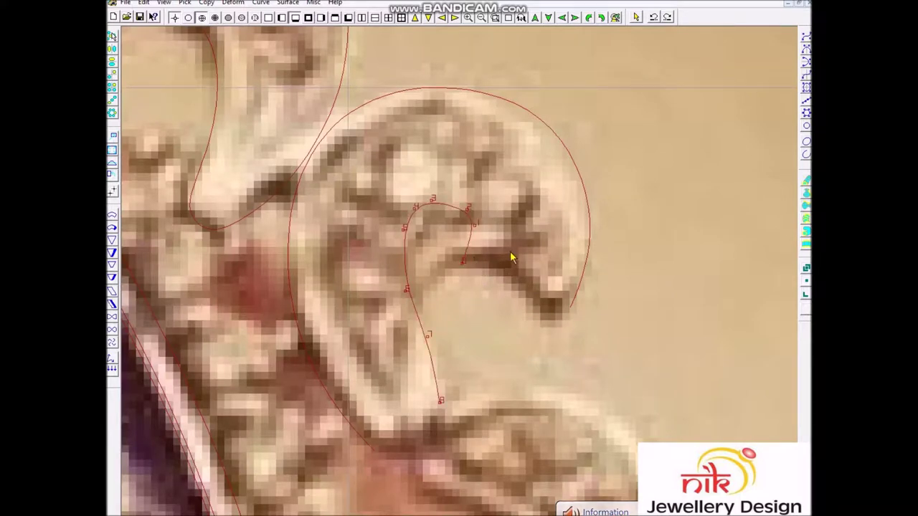
{"action": "left_click_drag", "start_coordinate": [463, 262], "coordinate": [535, 301]}
{"action": "left_click_drag", "start_coordinate": [390, 185], "coordinate": [492, 242]}
{"action": "left_click_drag", "start_coordinate": [480, 287], "coordinate": [507, 328]}
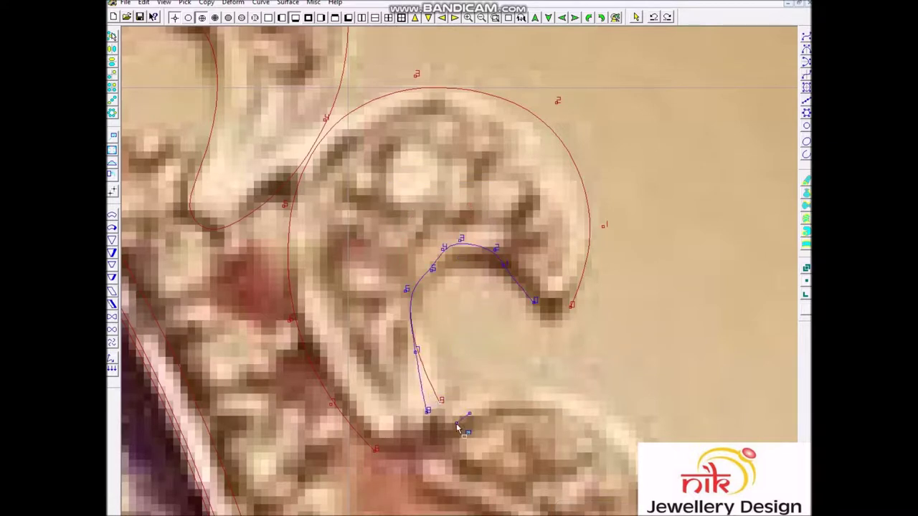
Lower the arc at the curl's top and adjust points 5, 7 and the end to fit the tip
{"action": "scroll", "coordinate": [452, 284], "scroll_direction": "up", "scroll_amount": 2}
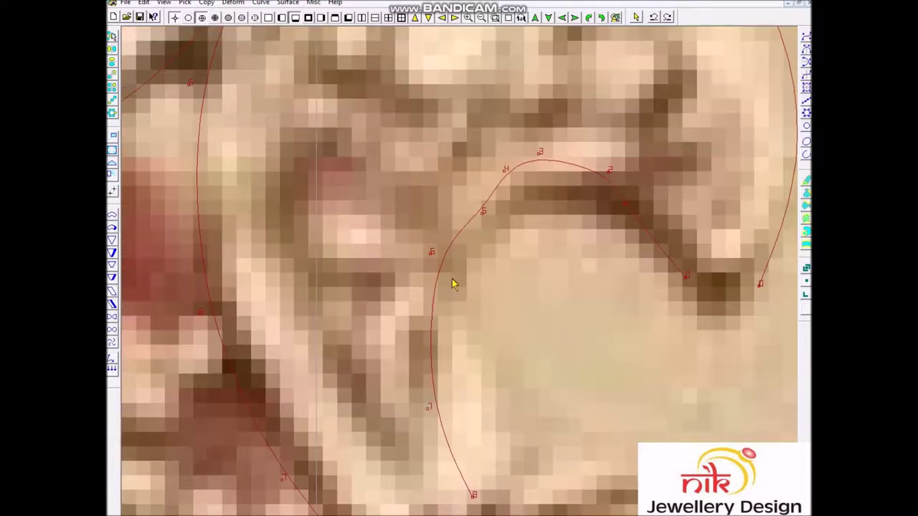
{"action": "mouse_move", "coordinate": [504, 138]}
{"action": "left_mouse_down"}
{"action": "mouse_move", "coordinate": [641, 190]}
{"action": "mouse_move", "coordinate": [659, 214]}
{"action": "left_mouse_up"}
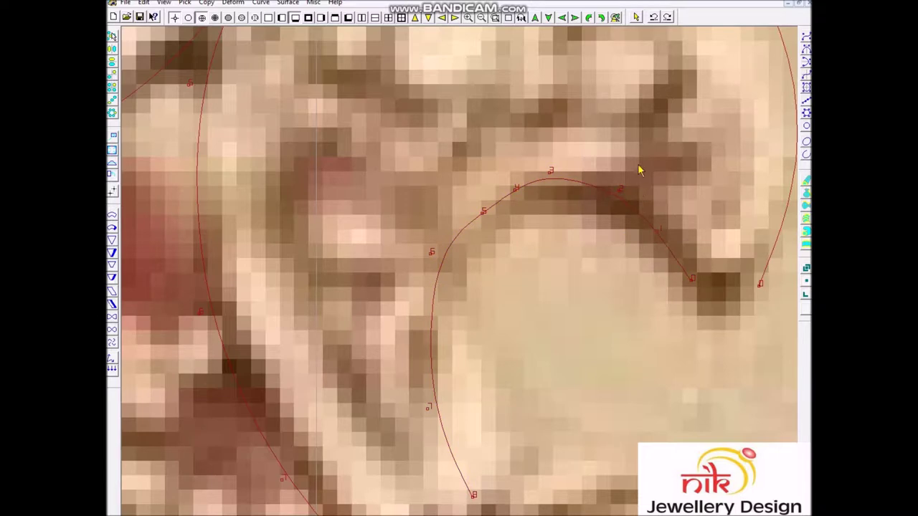
{"action": "left_click_drag", "start_coordinate": [547, 208], "coordinate": [566, 221]}
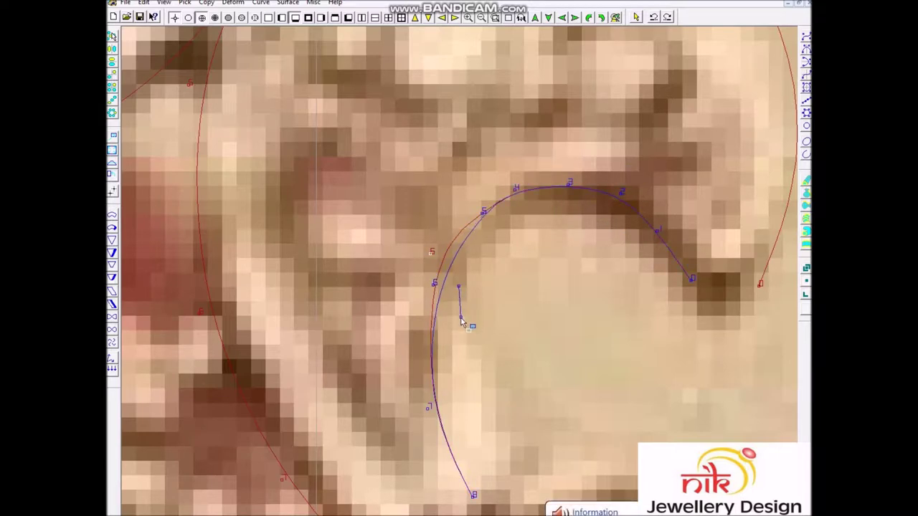
{"action": "scroll", "coordinate": [481, 338], "scroll_direction": "up", "scroll_amount": 2}
{"action": "left_click_drag", "start_coordinate": [483, 333], "coordinate": [479, 337]}
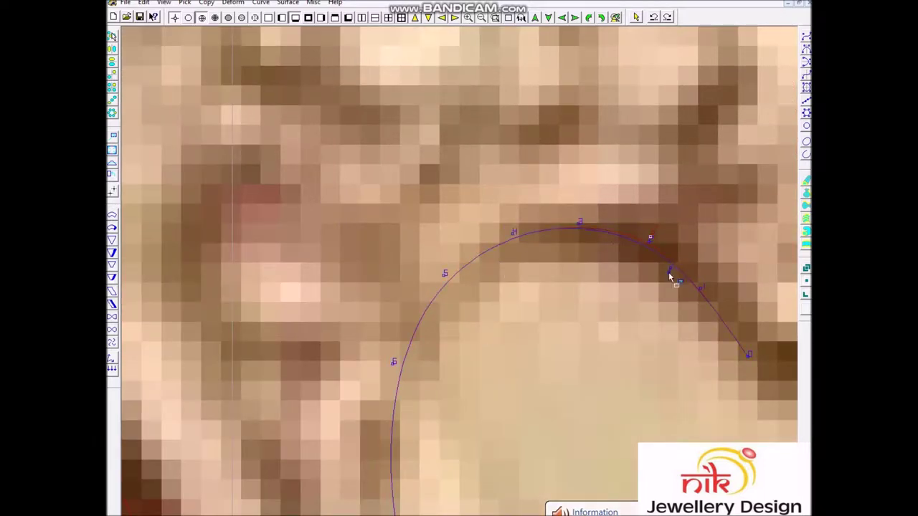
{"action": "scroll", "coordinate": [739, 284], "scroll_direction": "down", "scroll_amount": 2}
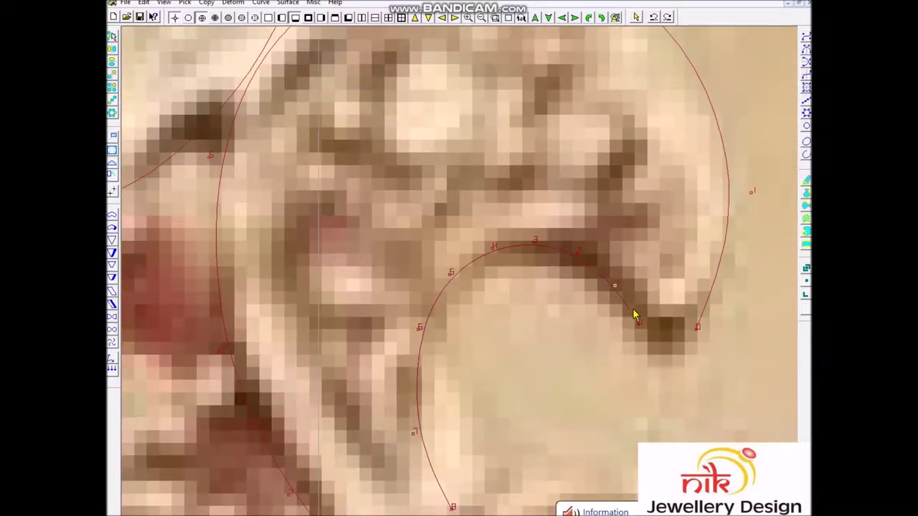
{"action": "left_click_drag", "start_coordinate": [628, 343], "coordinate": [630, 342]}
{"action": "scroll", "coordinate": [628, 331], "scroll_direction": "down", "scroll_amount": 2}
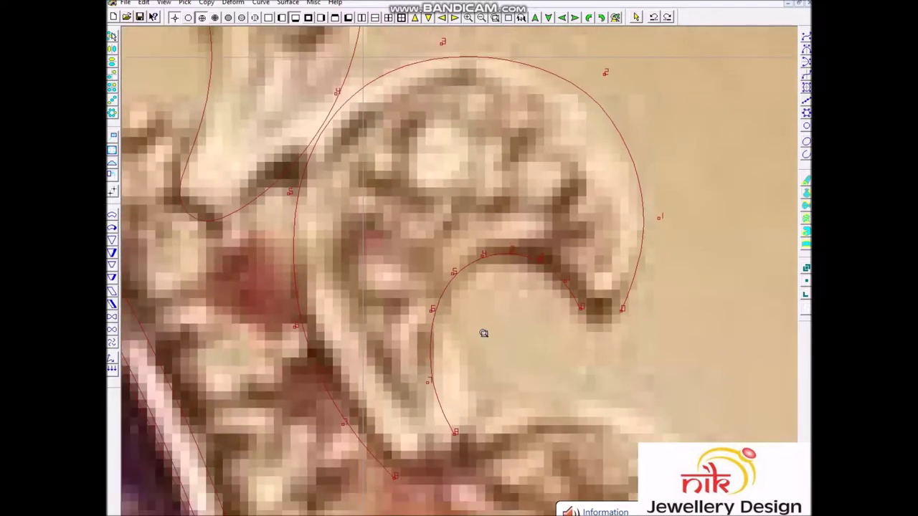
{"action": "scroll", "coordinate": [485, 332], "scroll_direction": "up", "scroll_amount": 2}
{"action": "left_click_drag", "start_coordinate": [332, 390], "coordinate": [350, 395]}
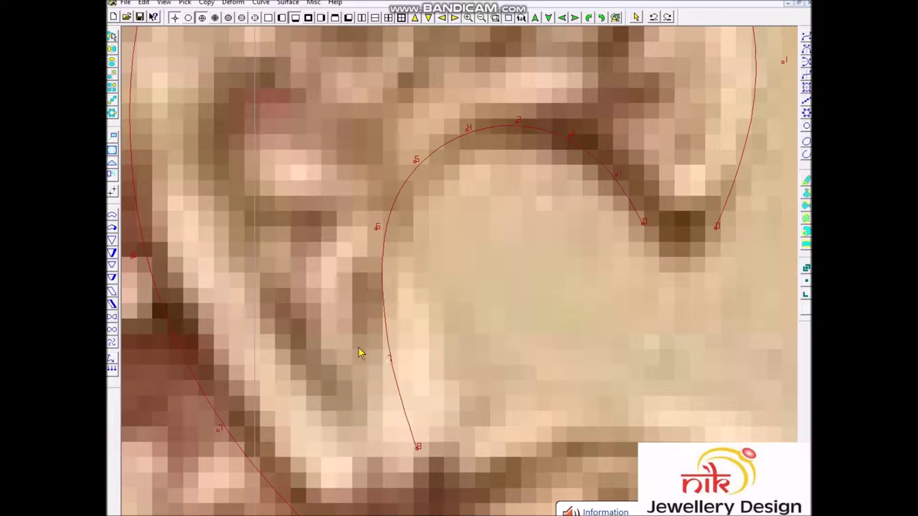
{"action": "left_click_drag", "start_coordinate": [421, 291], "coordinate": [424, 287]}
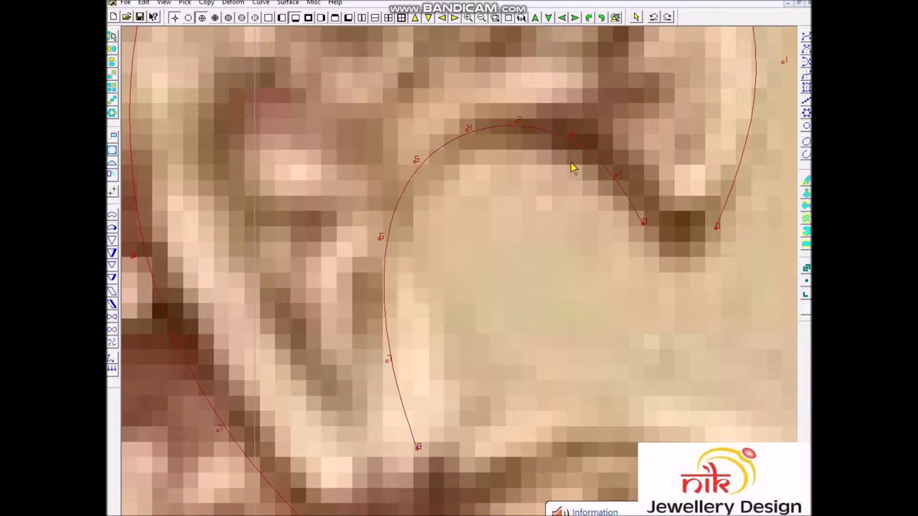
{"action": "scroll", "coordinate": [570, 170], "scroll_direction": "down", "scroll_amount": 2}
{"action": "scroll", "coordinate": [336, 380], "scroll_direction": "up", "scroll_amount": 2}
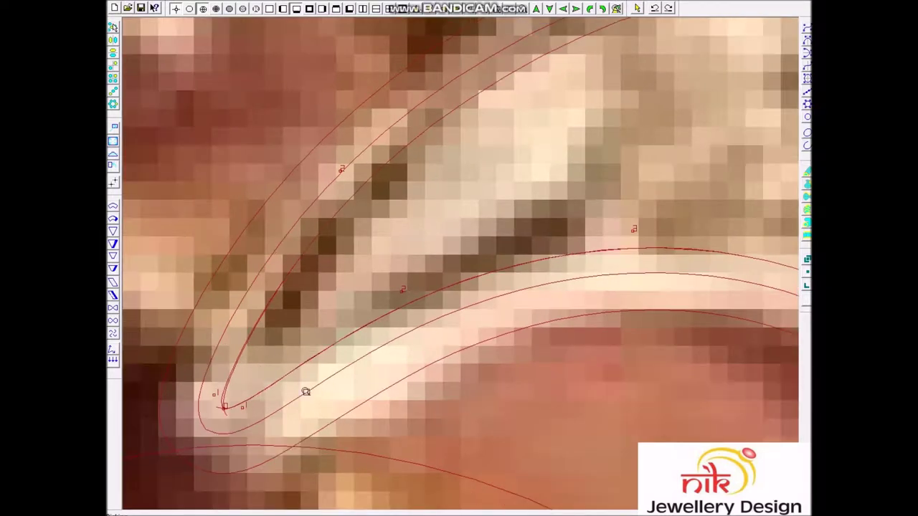
Pull out a control point to reshape the loop tip
{"action": "scroll", "coordinate": [345, 311], "scroll_direction": "up", "scroll_amount": 3}
{"action": "scroll", "coordinate": [329, 287], "scroll_direction": "up", "scroll_amount": 1}
{"action": "left_click_drag", "start_coordinate": [451, 355], "coordinate": [457, 324]}
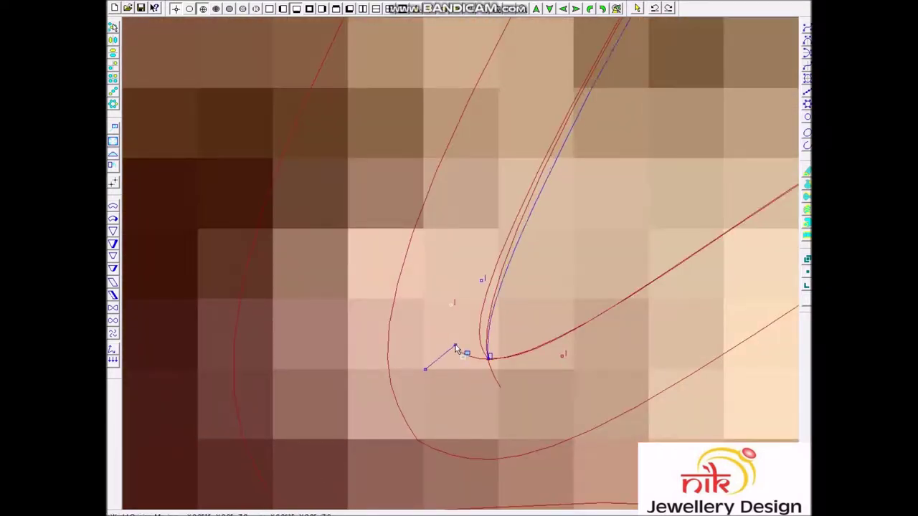
Snap the lower curve point at the loop tip onto point 10
{"action": "scroll", "coordinate": [531, 266], "scroll_direction": "down", "scroll_amount": 1}
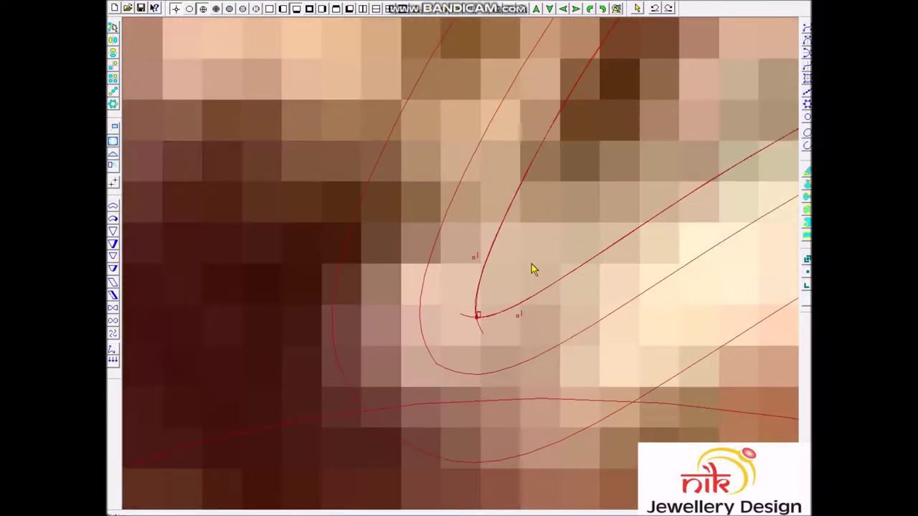
{"action": "scroll", "coordinate": [539, 297], "scroll_direction": "down", "scroll_amount": 1}
{"action": "scroll", "coordinate": [563, 281], "scroll_direction": "down", "scroll_amount": 1}
{"action": "scroll", "coordinate": [563, 281], "scroll_direction": "down", "scroll_amount": 1}
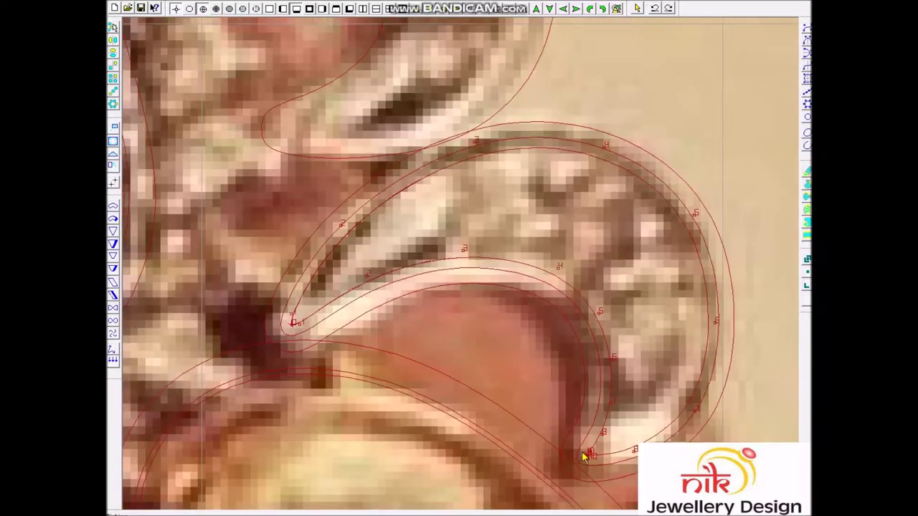
{"action": "scroll", "coordinate": [585, 451], "scroll_direction": "up", "scroll_amount": 5}
{"action": "scroll", "coordinate": [494, 308], "scroll_direction": "up", "scroll_amount": 2}
{"action": "left_click_drag", "start_coordinate": [502, 320], "coordinate": [406, 387]}
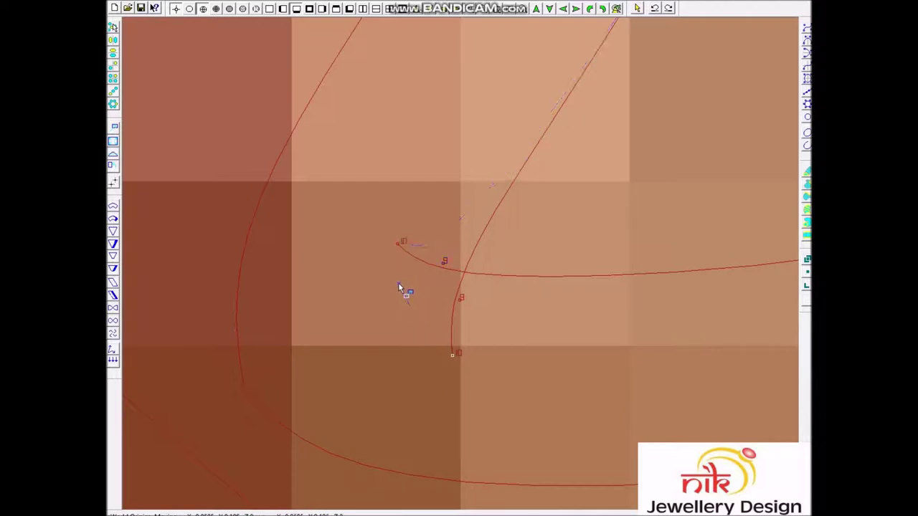
{"action": "left_click_drag", "start_coordinate": [441, 335], "coordinate": [397, 282]}
Try moving the curves to a new position, then cancel so they stay unchanged
{"action": "scroll", "coordinate": [381, 273], "scroll_direction": "up", "scroll_amount": 2}
{"action": "left_click", "coordinate": [441, 371]}
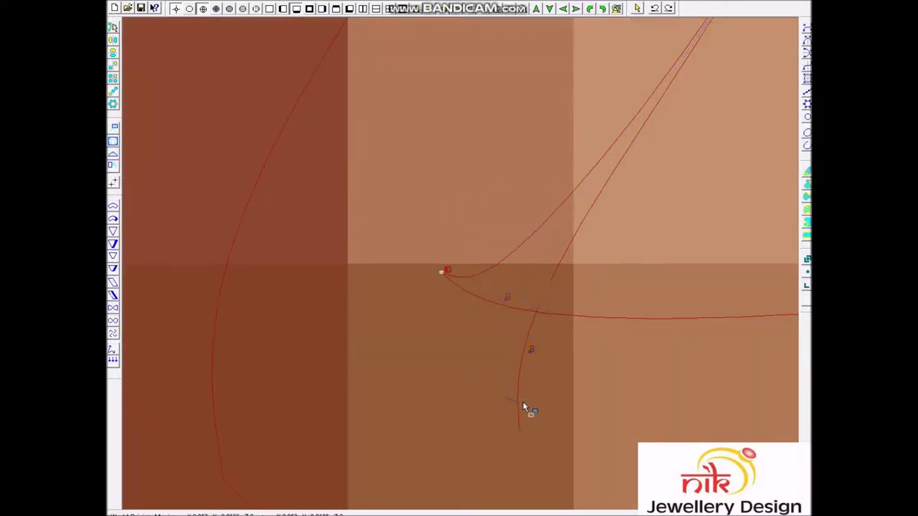
{"action": "left_click", "coordinate": [537, 414]}
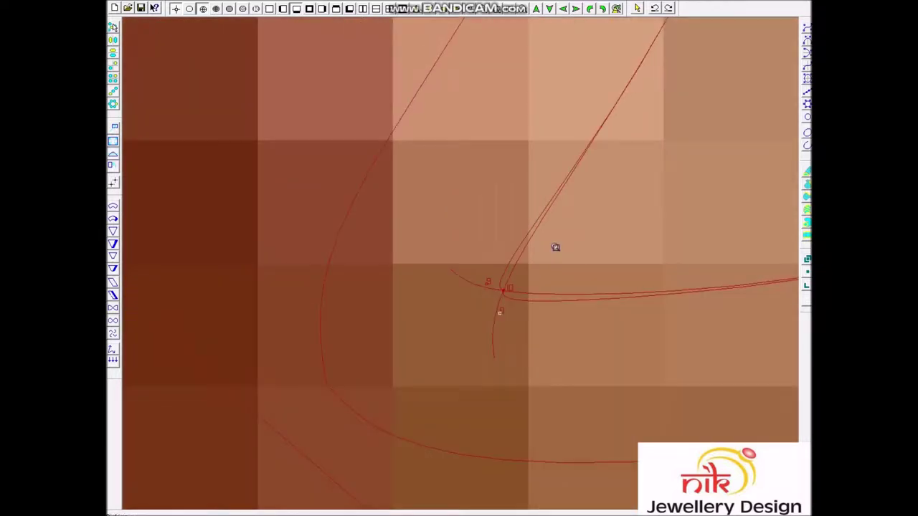
{"action": "scroll", "coordinate": [553, 248], "scroll_direction": "down", "scroll_amount": 2}
{"action": "key", "text": "Escape"}
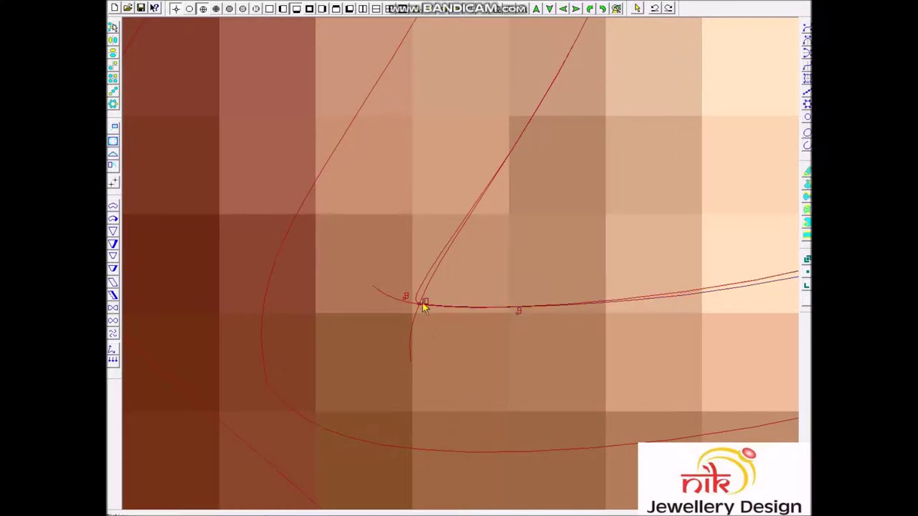
Drag the double curve's control points so its corner follows the frame edge
{"action": "scroll", "coordinate": [414, 391], "scroll_direction": "up", "scroll_amount": 1}
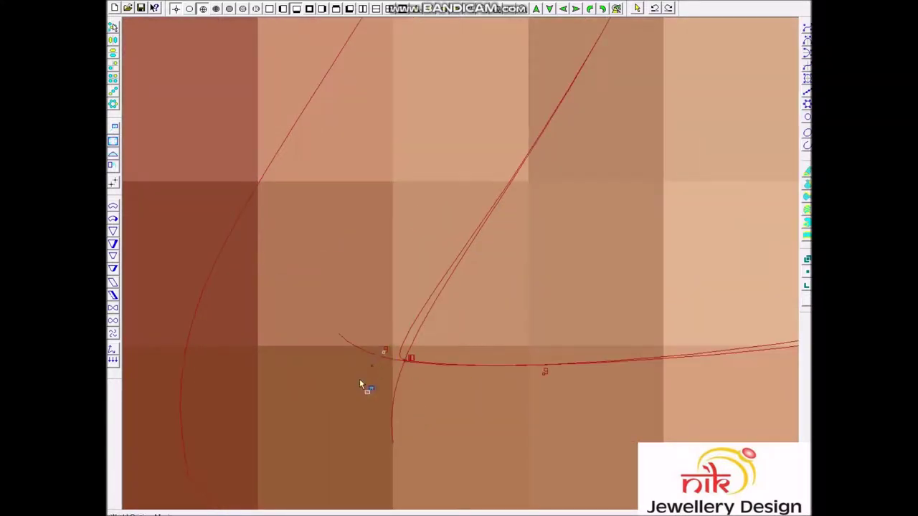
{"action": "left_click_drag", "start_coordinate": [420, 300], "coordinate": [435, 277]}
{"action": "scroll", "coordinate": [531, 262], "scroll_direction": "up", "scroll_amount": 1}
{"action": "scroll", "coordinate": [538, 265], "scroll_direction": "up", "scroll_amount": 1}
{"action": "left_click_drag", "start_coordinate": [408, 282], "coordinate": [518, 332]}
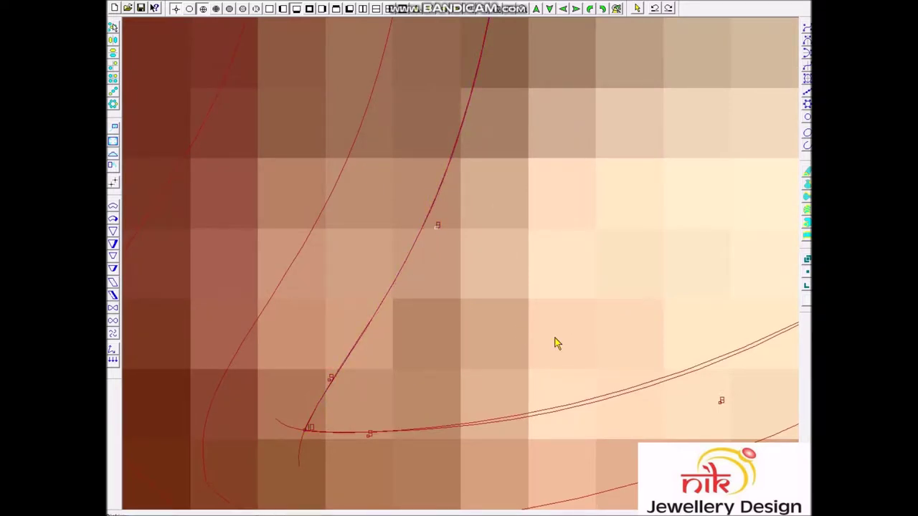
{"action": "scroll", "coordinate": [670, 322], "scroll_direction": "up", "scroll_amount": 1}
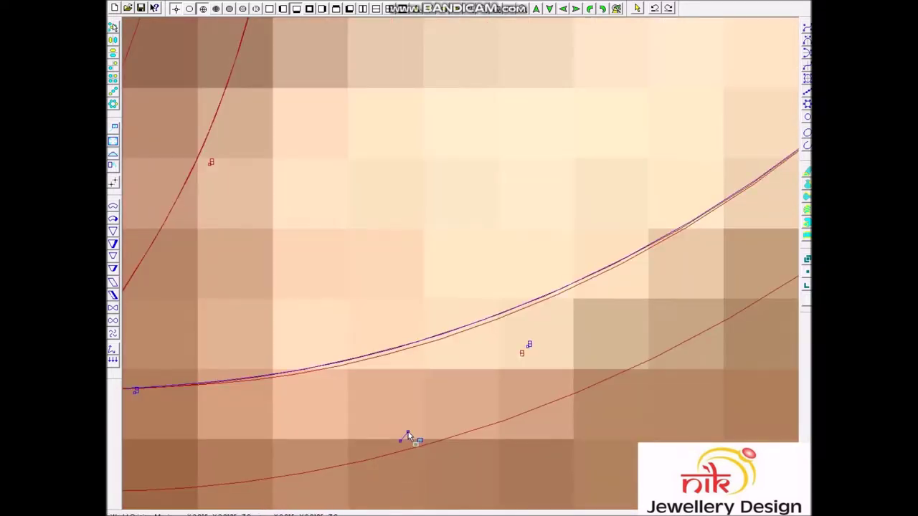
{"action": "scroll", "coordinate": [320, 314], "scroll_direction": "down", "scroll_amount": 3}
{"action": "scroll", "coordinate": [327, 344], "scroll_direction": "up", "scroll_amount": 5}
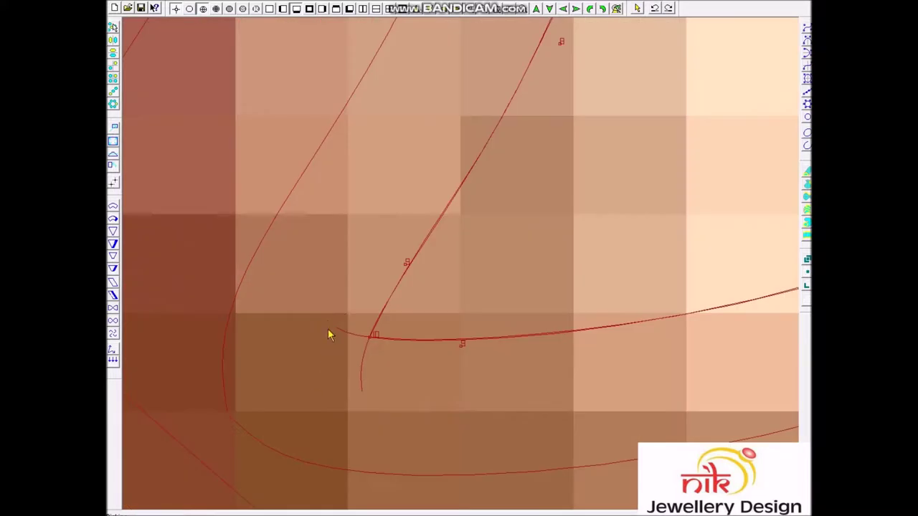
{"action": "scroll", "coordinate": [424, 337], "scroll_direction": "down", "scroll_amount": 2}
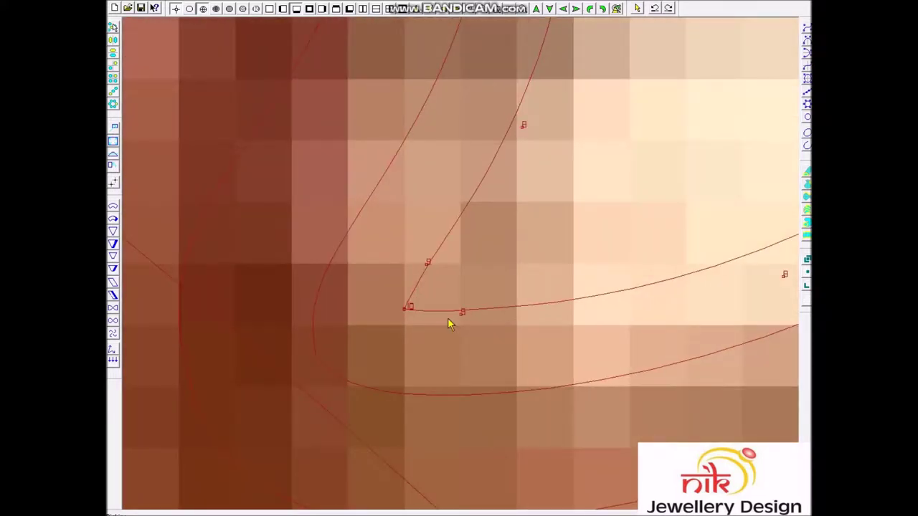
{"action": "scroll", "coordinate": [509, 267], "scroll_direction": "down", "scroll_amount": 2}
{"action": "scroll", "coordinate": [510, 244], "scroll_direction": "down", "scroll_amount": 2}
Offset the loop curve on both sides and delete the outer copy
{"action": "scroll", "coordinate": [517, 248], "scroll_direction": "down", "scroll_amount": 2}
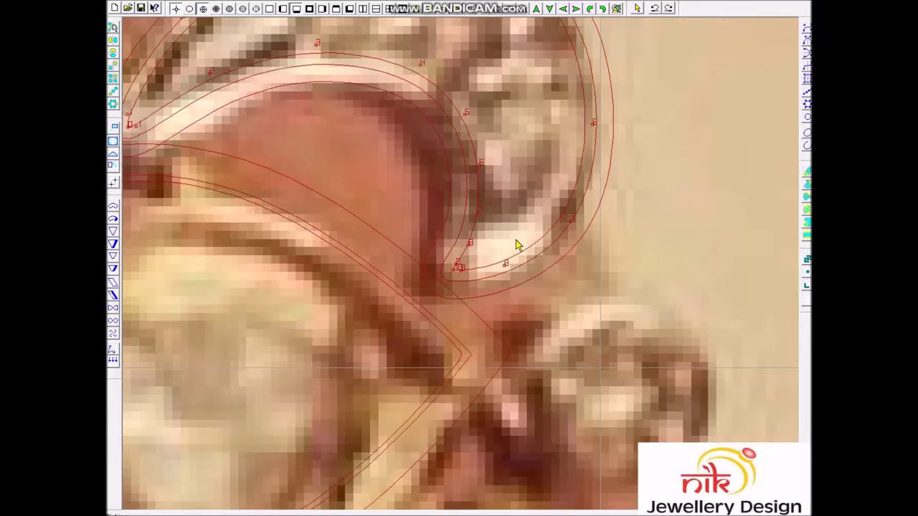
{"action": "scroll", "coordinate": [430, 208], "scroll_direction": "down", "scroll_amount": 3}
{"action": "scroll", "coordinate": [370, 208], "scroll_direction": "up", "scroll_amount": 3}
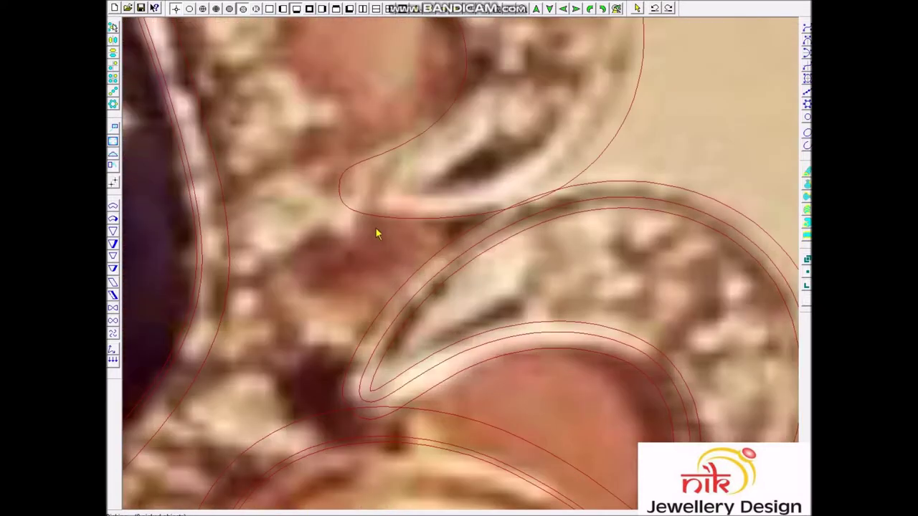
{"action": "scroll", "coordinate": [394, 258], "scroll_direction": "up", "scroll_amount": 2}
{"action": "left_click", "coordinate": [412, 321]}
{"action": "key", "text": "Return"}
{"action": "left_click_drag", "start_coordinate": [365, 246], "coordinate": [318, 331]}
{"action": "key", "text": "Delete"}
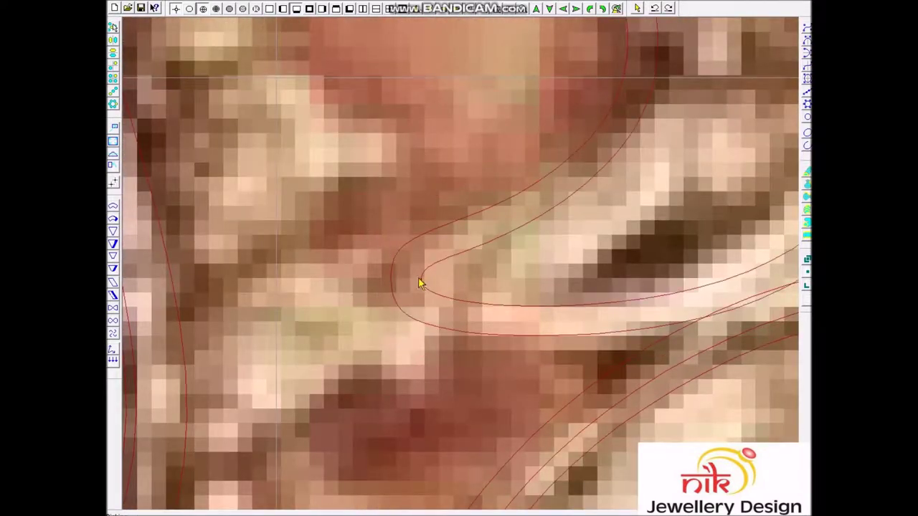
Adjust a curve point at the loop tip
{"action": "scroll", "coordinate": [436, 284], "scroll_direction": "up", "scroll_amount": 2}
{"action": "scroll", "coordinate": [436, 285], "scroll_direction": "up", "scroll_amount": 2}
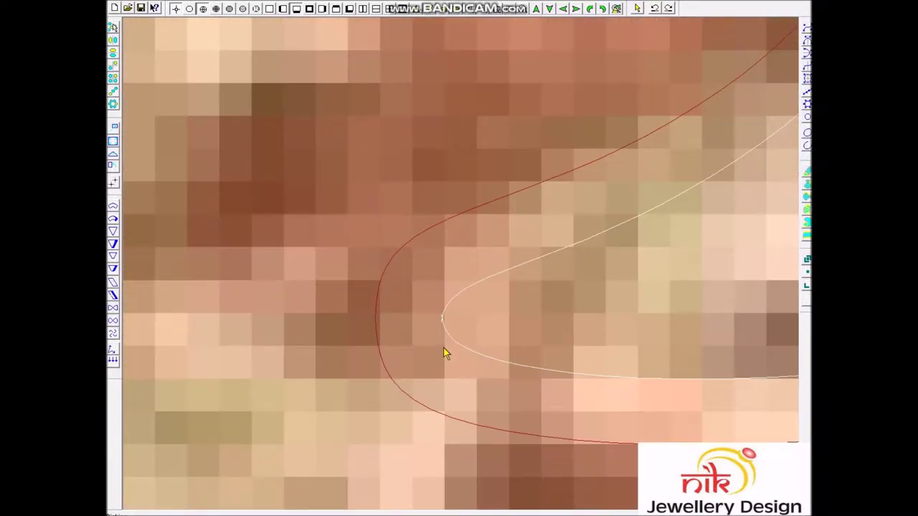
{"action": "scroll", "coordinate": [459, 359], "scroll_direction": "up", "scroll_amount": 2}
{"action": "scroll", "coordinate": [472, 324], "scroll_direction": "up", "scroll_amount": 2}
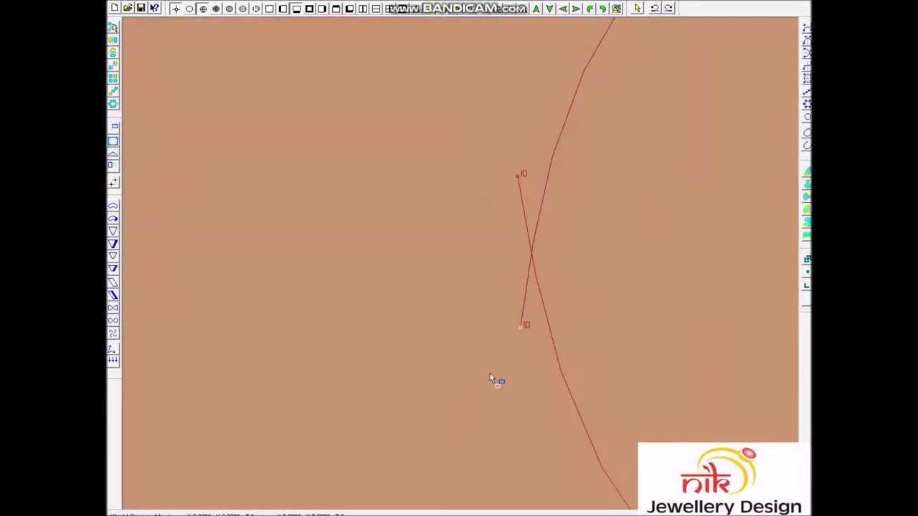
{"action": "left_click", "coordinate": [489, 382]}
{"action": "right_click", "coordinate": [516, 245]}
Pull another curve's end so it meets the crossing curve
{"action": "left_click", "coordinate": [474, 232]}
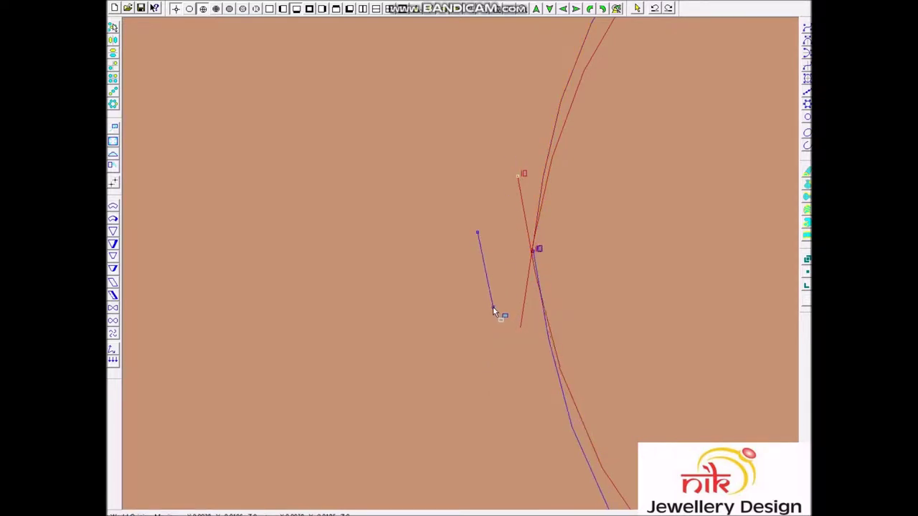
{"action": "scroll", "coordinate": [519, 318], "scroll_direction": "down", "scroll_amount": 2}
{"action": "scroll", "coordinate": [520, 323], "scroll_direction": "down", "scroll_amount": 2}
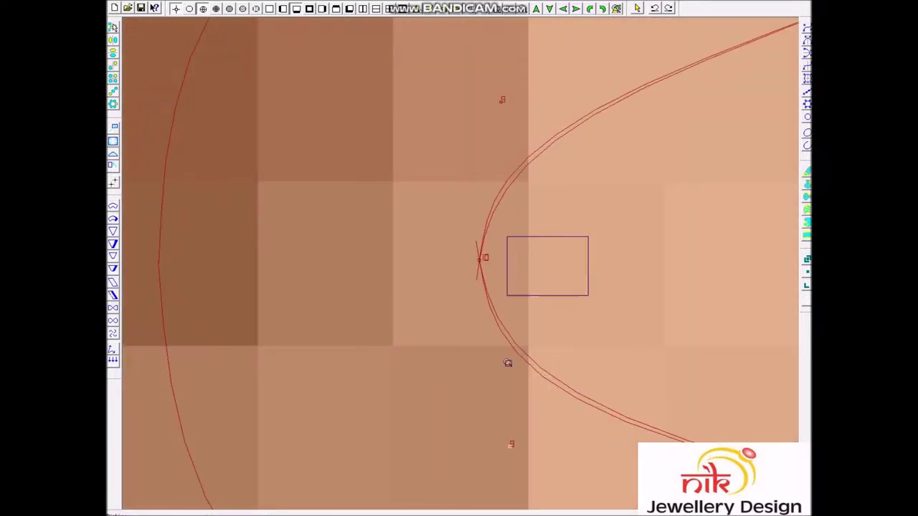
{"action": "scroll", "coordinate": [509, 365], "scroll_direction": "up", "scroll_amount": 1}
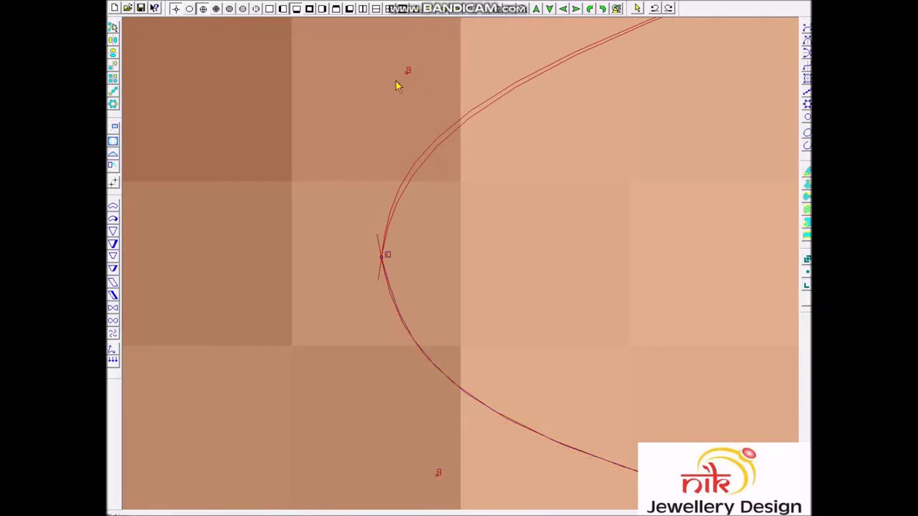
{"action": "scroll", "coordinate": [437, 222], "scroll_direction": "down", "scroll_amount": 1}
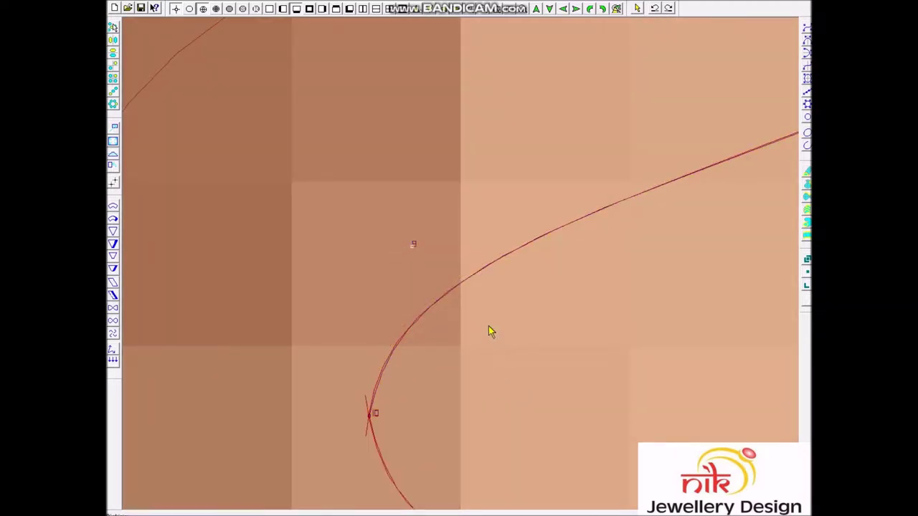
{"action": "scroll", "coordinate": [492, 332], "scroll_direction": "down", "scroll_amount": 1}
{"action": "scroll", "coordinate": [423, 362], "scroll_direction": "up", "scroll_amount": 3}
{"action": "scroll", "coordinate": [428, 324], "scroll_direction": "down", "scroll_amount": 1}
{"action": "scroll", "coordinate": [465, 254], "scroll_direction": "down", "scroll_amount": 1}
{"action": "scroll", "coordinate": [473, 238], "scroll_direction": "down", "scroll_amount": 2}
{"action": "scroll", "coordinate": [479, 241], "scroll_direction": "down", "scroll_amount": 1}
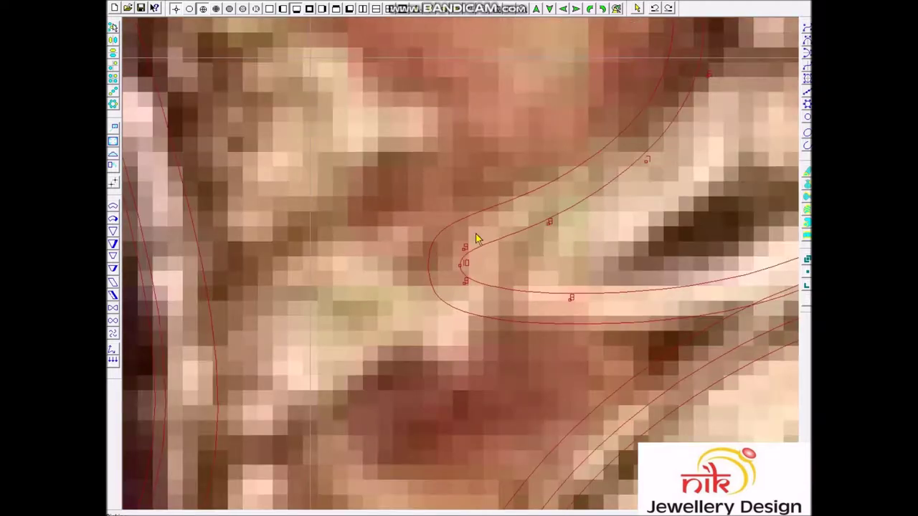
{"action": "scroll", "coordinate": [477, 248], "scroll_direction": "down", "scroll_amount": 2}
{"action": "scroll", "coordinate": [478, 270], "scroll_direction": "up", "scroll_amount": 6}
{"action": "scroll", "coordinate": [455, 400], "scroll_direction": "up", "scroll_amount": 1}
{"action": "scroll", "coordinate": [426, 399], "scroll_direction": "up", "scroll_amount": 2}
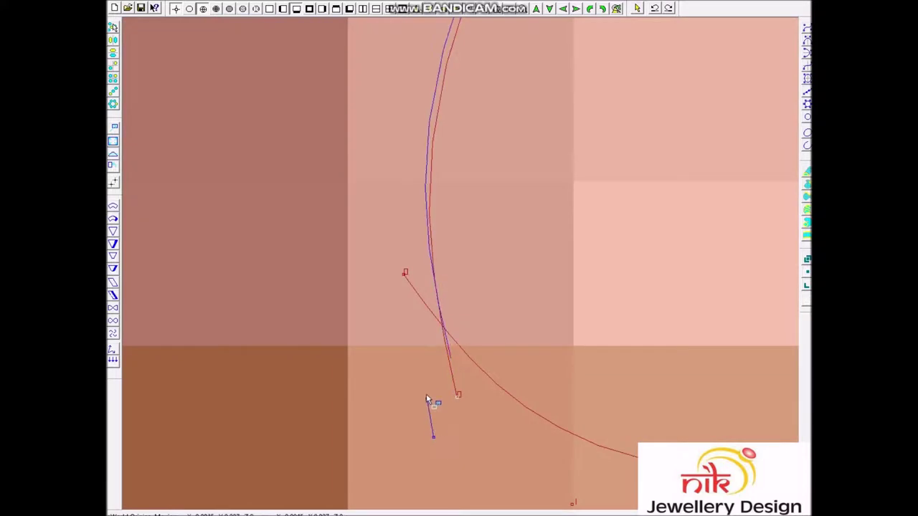
{"action": "mouse_move", "coordinate": [426, 399]}
{"action": "left_mouse_down"}
{"action": "mouse_move", "coordinate": [419, 364]}
{"action": "mouse_move", "coordinate": [509, 370]}
{"action": "left_mouse_up"}
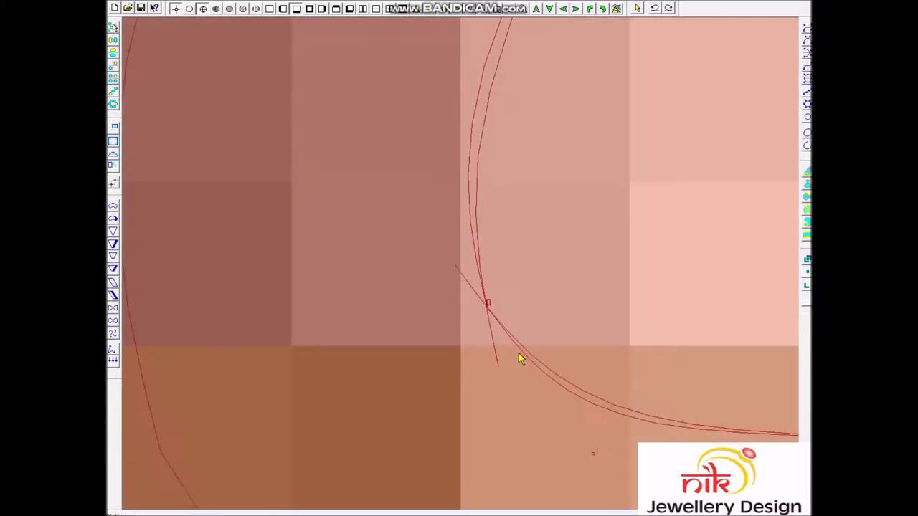
Reshape the curve near the corner and align the right curve with its partner
{"action": "scroll", "coordinate": [601, 327], "scroll_direction": "down", "scroll_amount": 1}
{"action": "scroll", "coordinate": [512, 424], "scroll_direction": "up", "scroll_amount": 1}
{"action": "left_click_drag", "start_coordinate": [389, 466], "coordinate": [406, 460]}
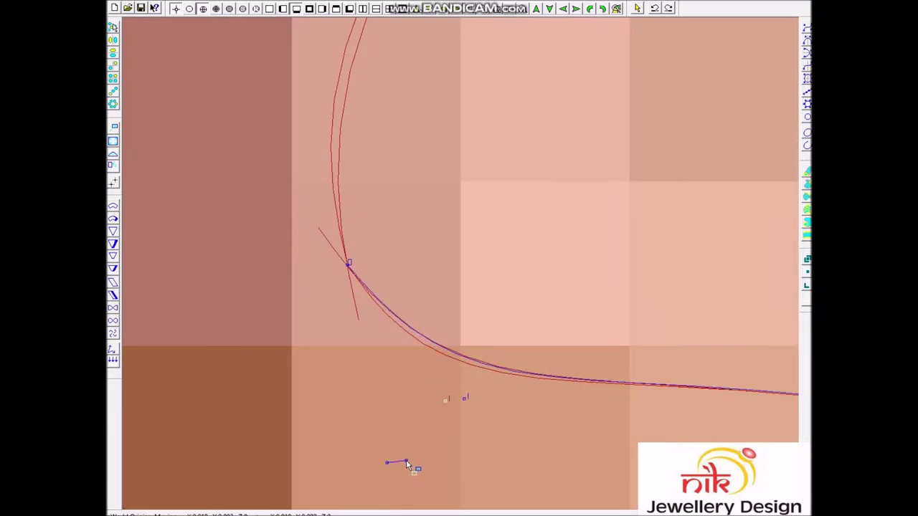
{"action": "scroll", "coordinate": [461, 267], "scroll_direction": "down", "scroll_amount": 1}
{"action": "scroll", "coordinate": [433, 131], "scroll_direction": "up", "scroll_amount": 1}
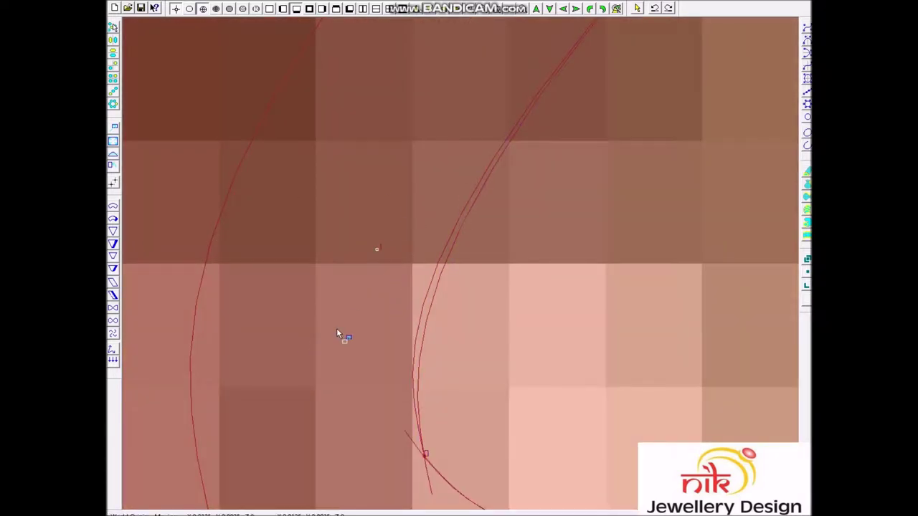
{"action": "left_click_drag", "start_coordinate": [335, 328], "coordinate": [424, 344]}
{"action": "scroll", "coordinate": [416, 506], "scroll_direction": "up", "scroll_amount": 2}
{"action": "left_click", "coordinate": [508, 406]}
Select the left scroll curve for a 0.3 offset on both sides
{"action": "scroll", "coordinate": [475, 377], "scroll_direction": "down", "scroll_amount": 1}
{"action": "scroll", "coordinate": [495, 272], "scroll_direction": "down", "scroll_amount": 1}
{"action": "scroll", "coordinate": [516, 290], "scroll_direction": "down", "scroll_amount": 1}
{"action": "left_click", "coordinate": [463, 266]}
{"action": "scroll", "coordinate": [502, 388], "scroll_direction": "up", "scroll_amount": 1}
Create 0.3 offset copies on both sides of the chosen curve
{"action": "key", "text": "Return"}
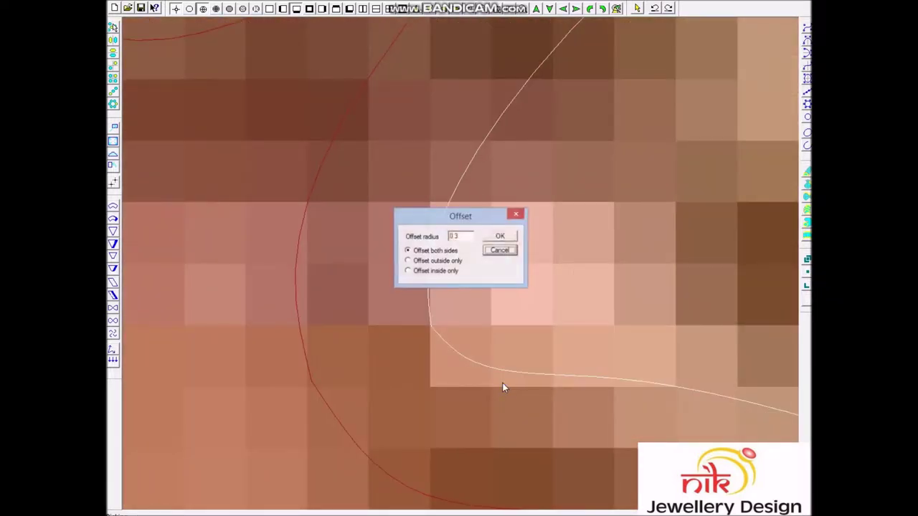
{"action": "key", "text": "Return"}
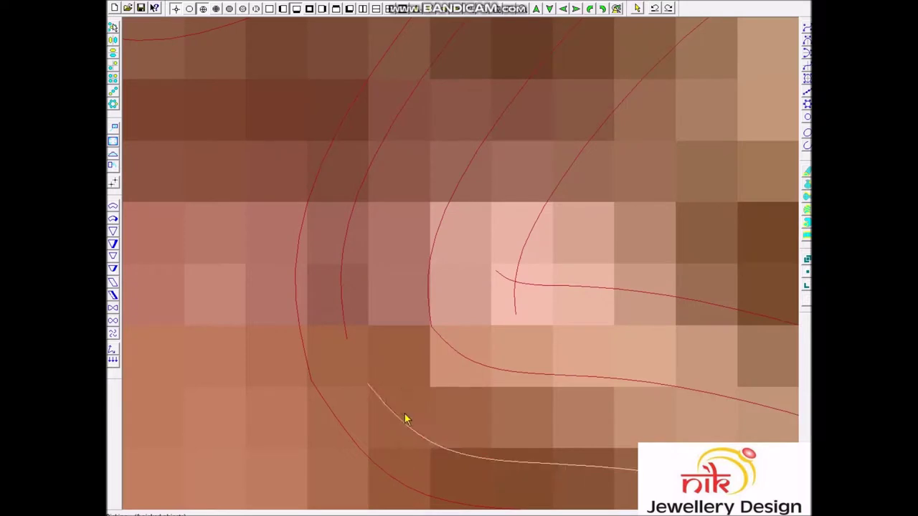
{"action": "scroll", "coordinate": [485, 279], "scroll_direction": "down", "scroll_amount": 1}
{"action": "scroll", "coordinate": [528, 246], "scroll_direction": "up", "scroll_amount": 2}
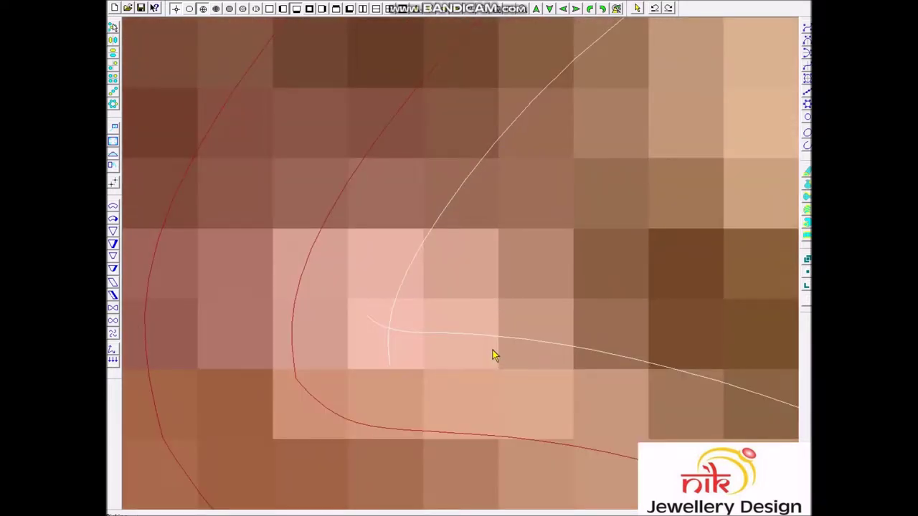
Reshape the upper-right curve starting from its endpoint
{"action": "left_click", "coordinate": [424, 320]}
{"action": "scroll", "coordinate": [411, 386], "scroll_direction": "up", "scroll_amount": 2}
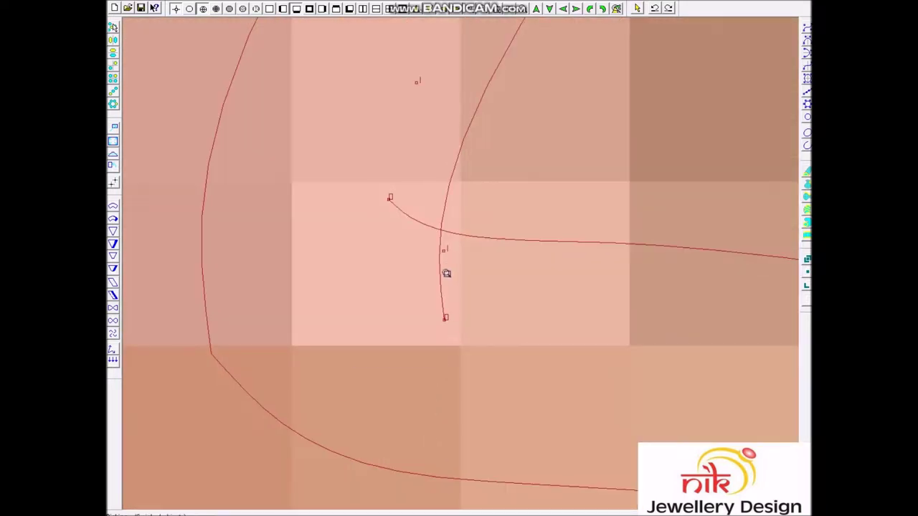
{"action": "scroll", "coordinate": [434, 402], "scroll_direction": "up", "scroll_amount": 1}
{"action": "scroll", "coordinate": [441, 180], "scroll_direction": "down", "scroll_amount": 1}
{"action": "left_click", "coordinate": [432, 270]}
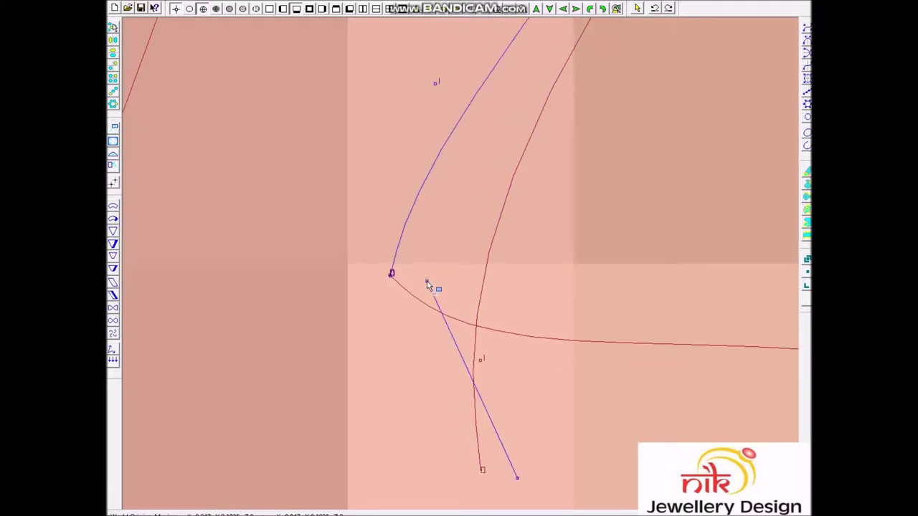
{"action": "right_click", "coordinate": [426, 279]}
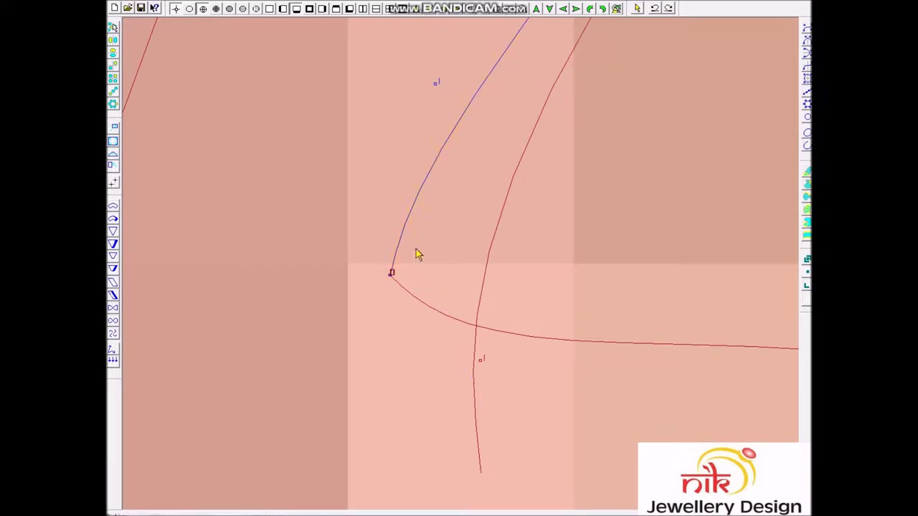
Bend the next curve through the intersection point and commit the edits
{"action": "left_click_drag", "start_coordinate": [368, 312], "coordinate": [454, 362]}
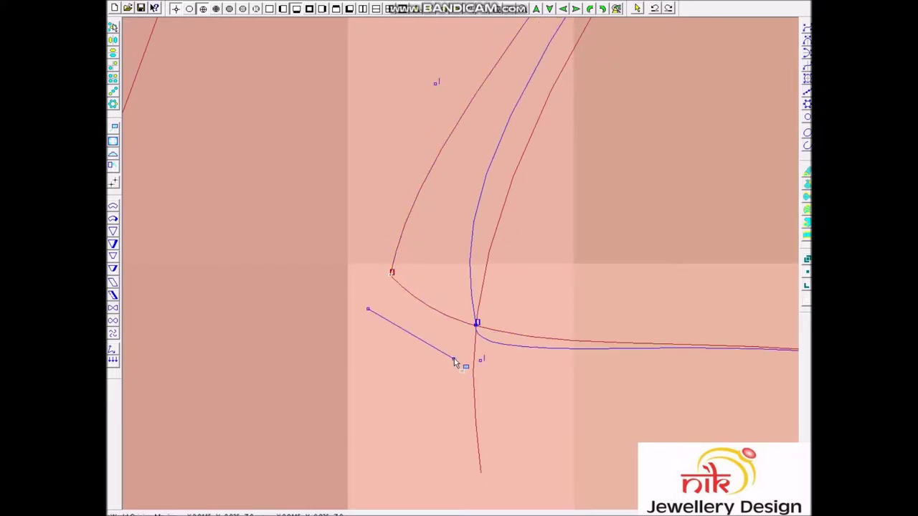
{"action": "scroll", "coordinate": [454, 363], "scroll_direction": "down", "scroll_amount": 2}
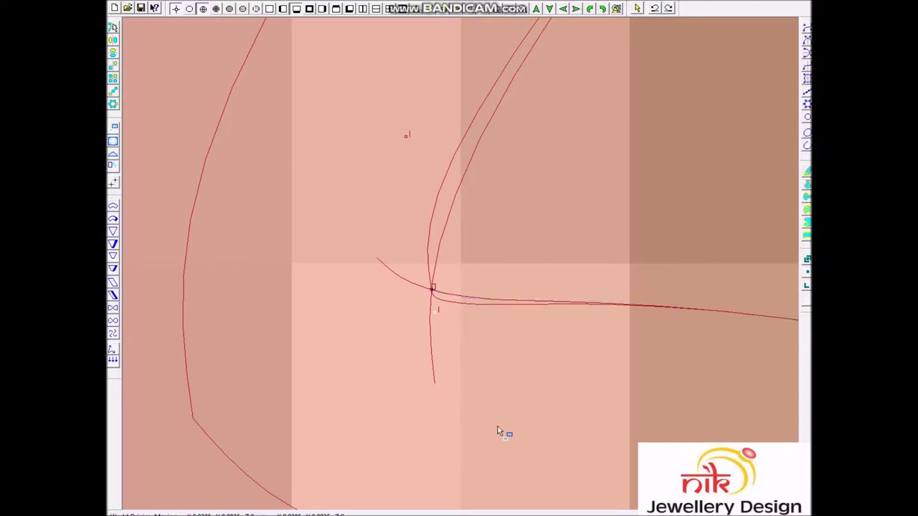
{"action": "right_click", "coordinate": [521, 431]}
{"action": "scroll", "coordinate": [653, 307], "scroll_direction": "down", "scroll_amount": 2}
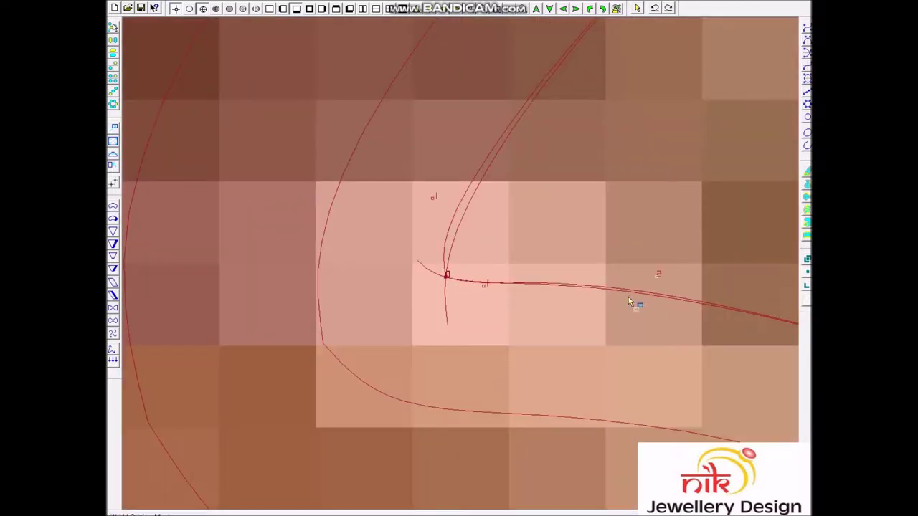
{"action": "right_click", "coordinate": [635, 303]}
{"action": "scroll", "coordinate": [464, 180], "scroll_direction": "up", "scroll_amount": 2}
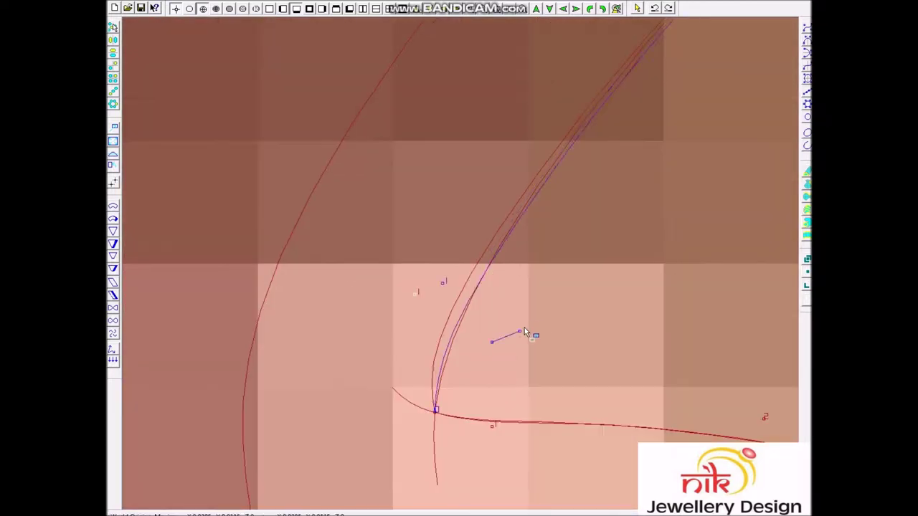
{"action": "right_click", "coordinate": [555, 278]}
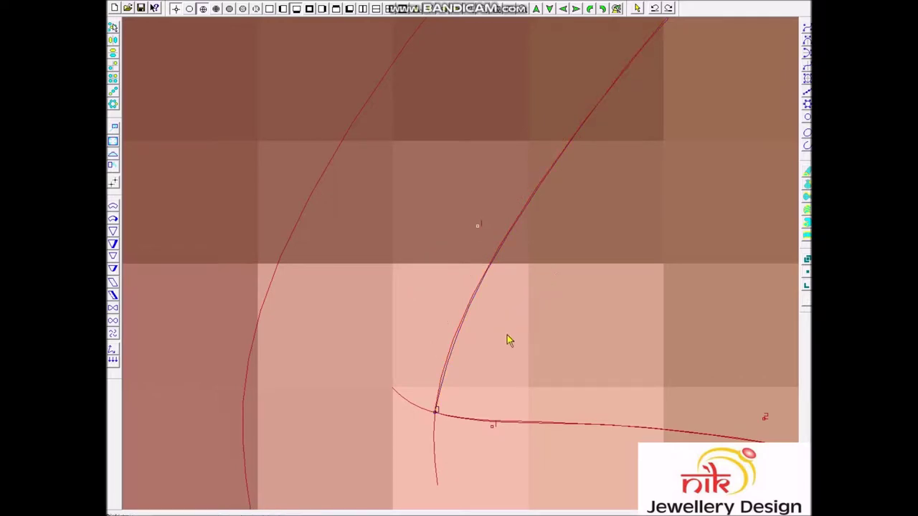
{"action": "right_click", "coordinate": [504, 332]}
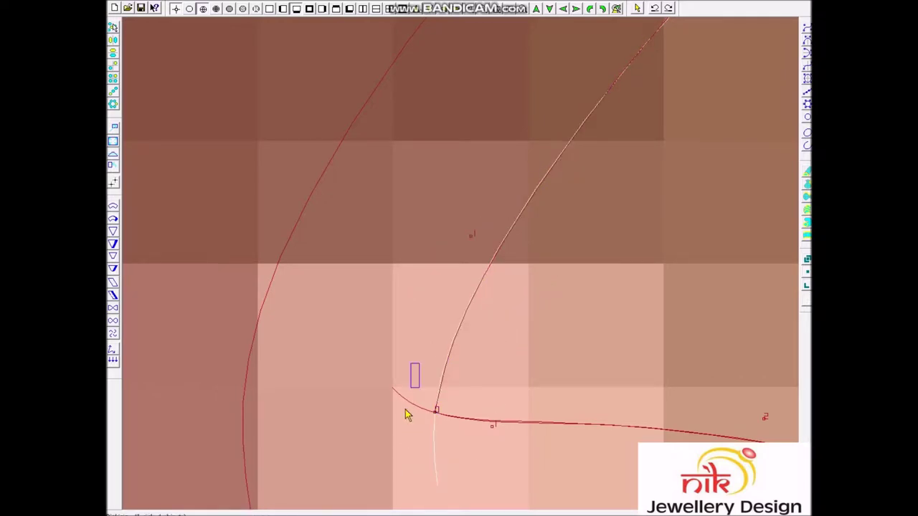
Pull the lower curve's end point up toward the curl tip
{"action": "scroll", "coordinate": [410, 389], "scroll_direction": "down", "scroll_amount": 2}
{"action": "scroll", "coordinate": [441, 352], "scroll_direction": "down", "scroll_amount": 2}
{"action": "scroll", "coordinate": [503, 334], "scroll_direction": "down", "scroll_amount": 2}
{"action": "scroll", "coordinate": [527, 324], "scroll_direction": "down", "scroll_amount": 2}
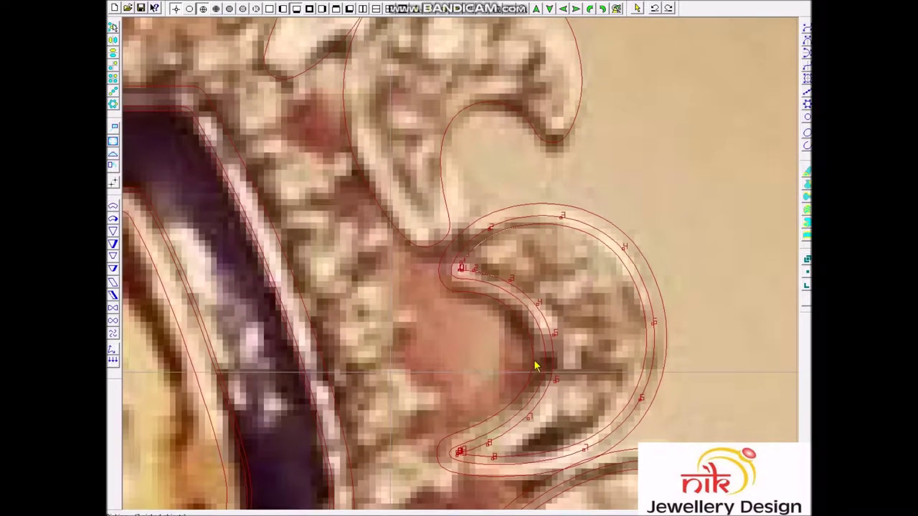
{"action": "scroll", "coordinate": [471, 453], "scroll_direction": "up", "scroll_amount": 4}
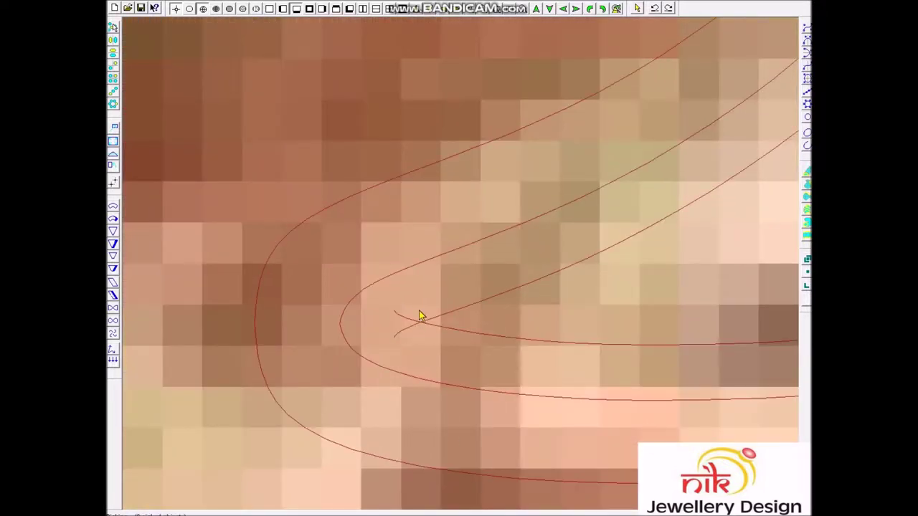
{"action": "scroll", "coordinate": [421, 316], "scroll_direction": "up", "scroll_amount": 2}
{"action": "scroll", "coordinate": [466, 273], "scroll_direction": "up", "scroll_amount": 1}
{"action": "scroll", "coordinate": [480, 350], "scroll_direction": "down", "scroll_amount": 1}
{"action": "left_click", "coordinate": [420, 297]}
{"action": "scroll", "coordinate": [421, 297], "scroll_direction": "up", "scroll_amount": 2}
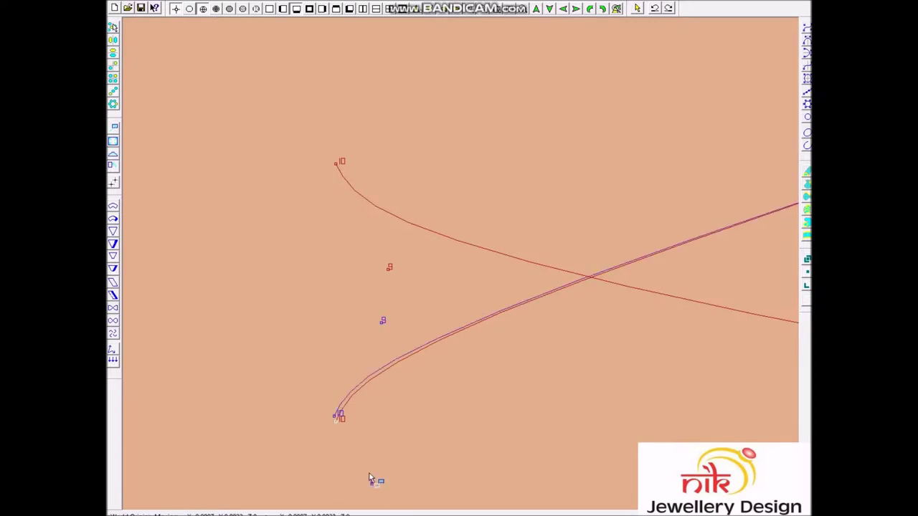
{"action": "left_click_drag", "start_coordinate": [370, 480], "coordinate": [372, 228]}
{"action": "right_click", "coordinate": [372, 228]}
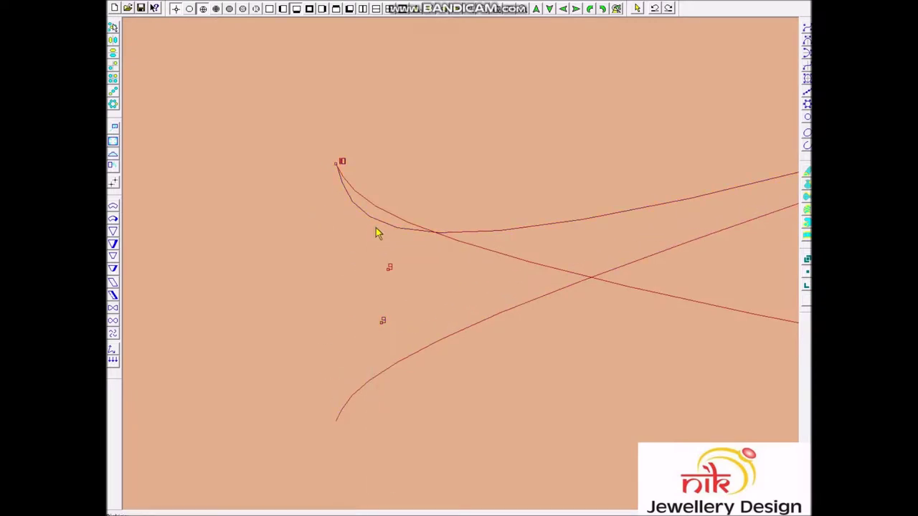
Stretch the curve's tangent and move the lower curve's end onto the crossing
{"action": "left_click_drag", "start_coordinate": [390, 252], "coordinate": [606, 330]}
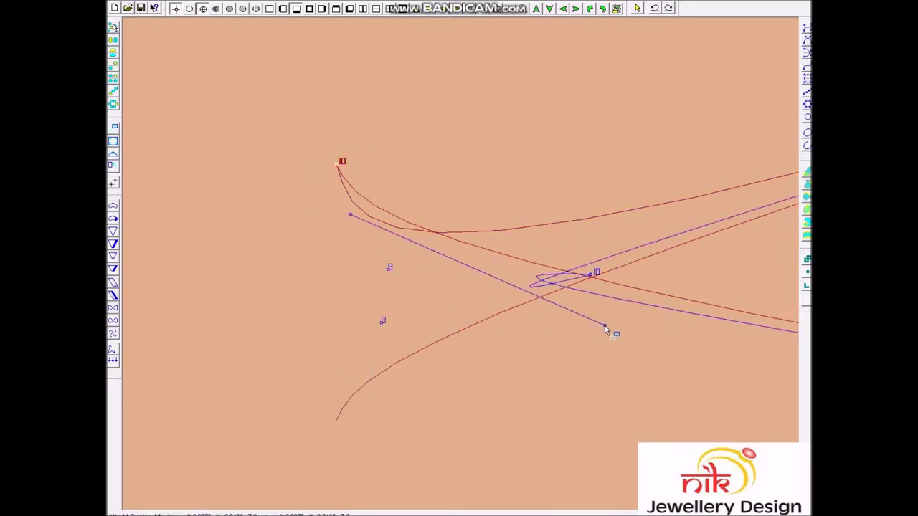
{"action": "right_click", "coordinate": [606, 328]}
{"action": "left_click_drag", "start_coordinate": [422, 334], "coordinate": [609, 334]}
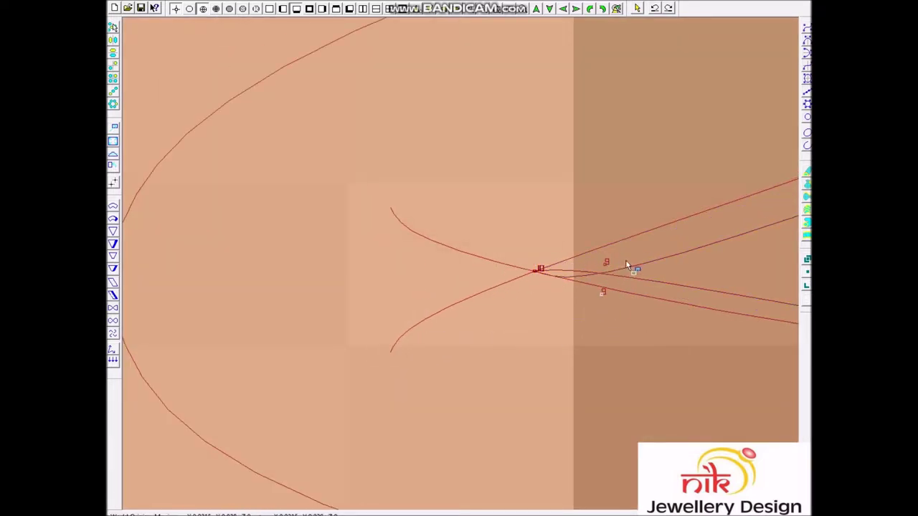
{"action": "left_click", "coordinate": [645, 253]}
{"action": "left_click_drag", "start_coordinate": [573, 316], "coordinate": [661, 364]}
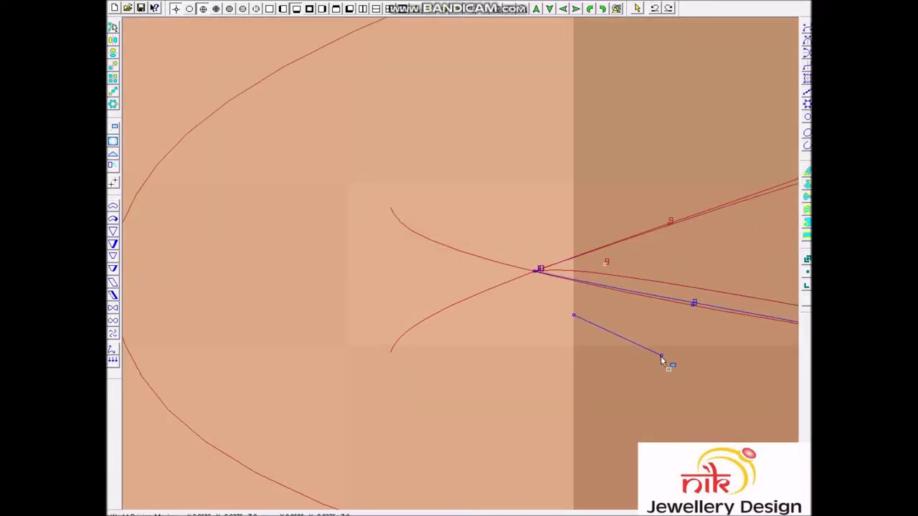
{"action": "left_click", "coordinate": [661, 364]}
{"action": "scroll", "coordinate": [646, 255], "scroll_direction": "down", "scroll_amount": 3}
{"action": "scroll", "coordinate": [598, 431], "scroll_direction": "down", "scroll_amount": 2}
{"action": "left_click", "coordinate": [605, 346]}
{"action": "left_click", "coordinate": [509, 424]}
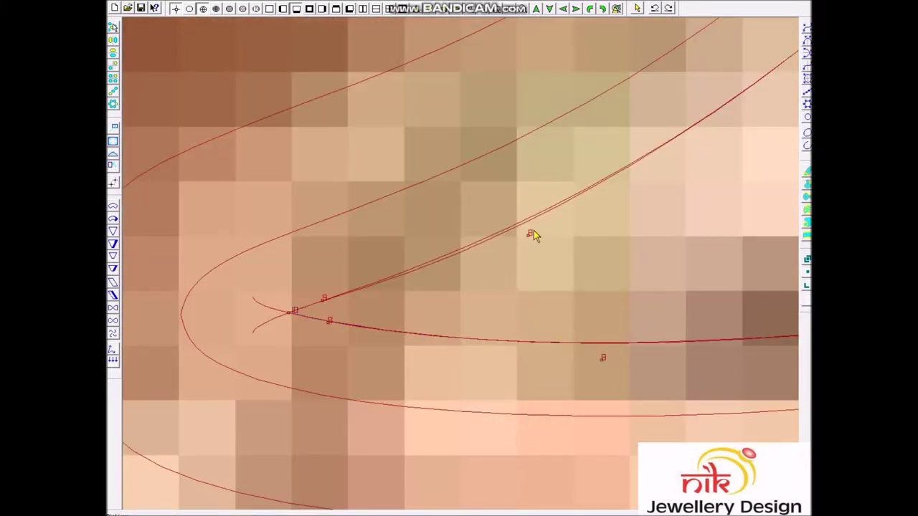
Select the upper curve to adjust its end at the tip
{"action": "scroll", "coordinate": [502, 251], "scroll_direction": "up", "scroll_amount": 1}
{"action": "left_click", "coordinate": [427, 357]}
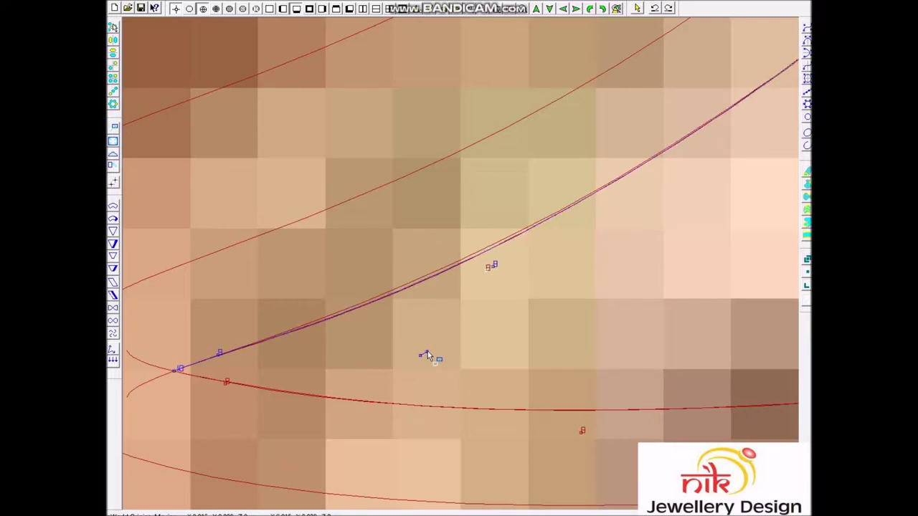
{"action": "scroll", "coordinate": [402, 349], "scroll_direction": "up", "scroll_amount": 2}
{"action": "scroll", "coordinate": [319, 353], "scroll_direction": "up", "scroll_amount": 2}
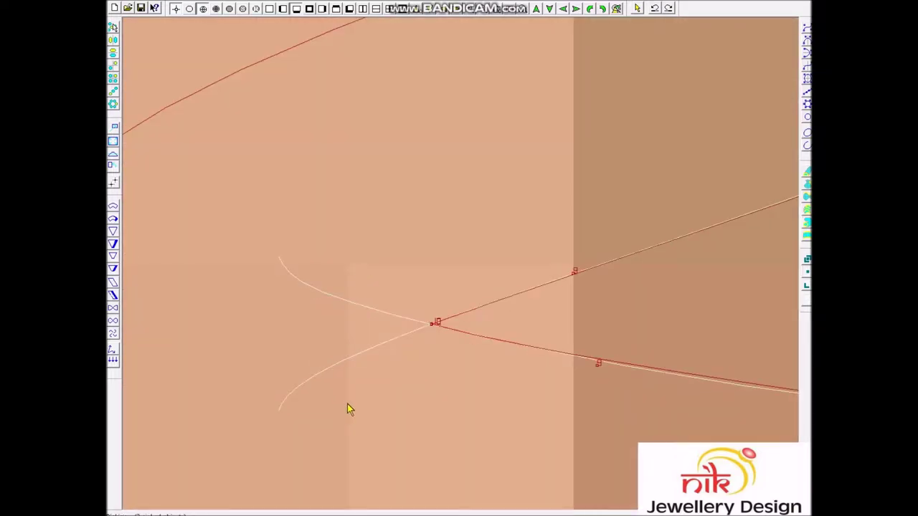
{"action": "scroll", "coordinate": [346, 406], "scroll_direction": "down", "scroll_amount": 2}
{"action": "scroll", "coordinate": [459, 363], "scroll_direction": "down", "scroll_amount": 2}
{"action": "scroll", "coordinate": [497, 287], "scroll_direction": "down", "scroll_amount": 2}
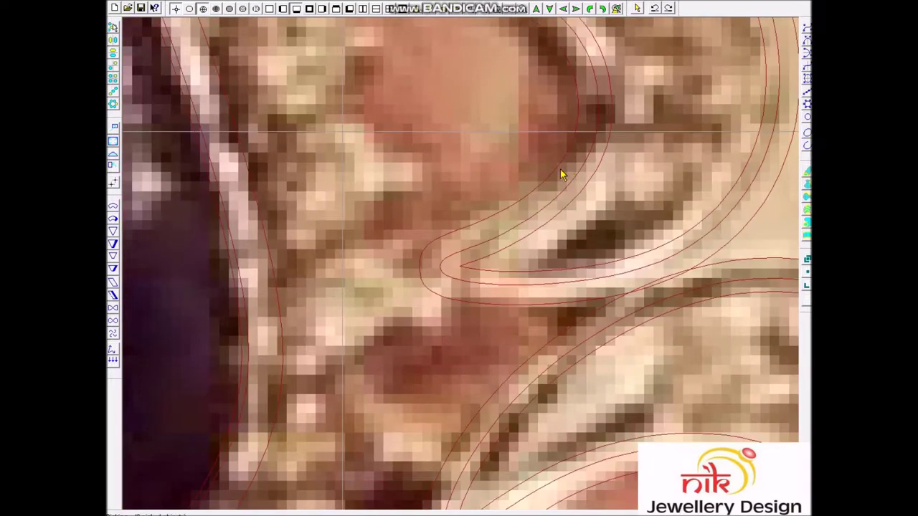
{"action": "scroll", "coordinate": [545, 187], "scroll_direction": "down", "scroll_amount": 2}
{"action": "scroll", "coordinate": [477, 217], "scroll_direction": "down", "scroll_amount": 1}
{"action": "scroll", "coordinate": [505, 262], "scroll_direction": "up", "scroll_amount": 3}
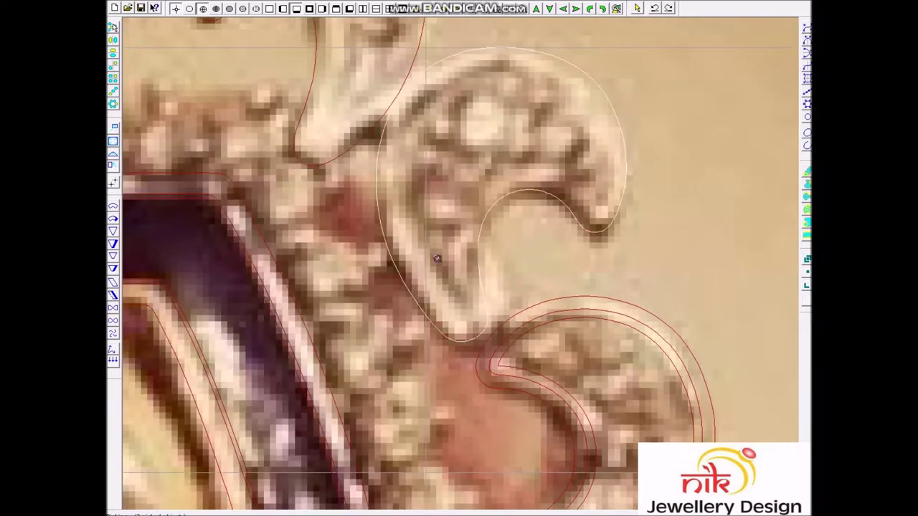
{"action": "scroll", "coordinate": [435, 254], "scroll_direction": "up", "scroll_amount": 2}
Offset the upper curl curve to both sides with a radius of 1
{"action": "right_click", "coordinate": [479, 410]}
{"action": "type", "text": "1"}
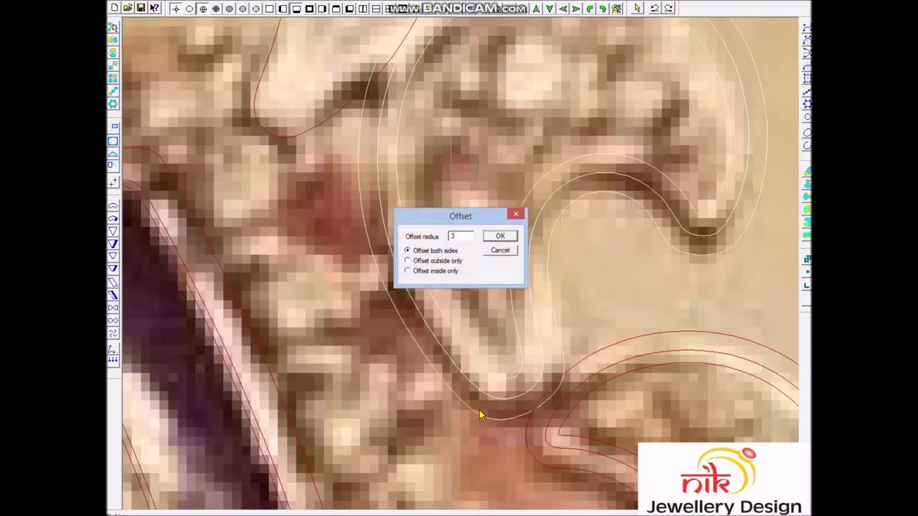
{"action": "key", "text": "Return"}
{"action": "scroll", "coordinate": [515, 434], "scroll_direction": "up", "scroll_amount": 3}
{"action": "scroll", "coordinate": [680, 188], "scroll_direction": "down", "scroll_amount": 1}
{"action": "scroll", "coordinate": [520, 267], "scroll_direction": "down", "scroll_amount": 1}
{"action": "scroll", "coordinate": [459, 287], "scroll_direction": "down", "scroll_amount": 1}
{"action": "scroll", "coordinate": [464, 235], "scroll_direction": "down", "scroll_amount": 1}
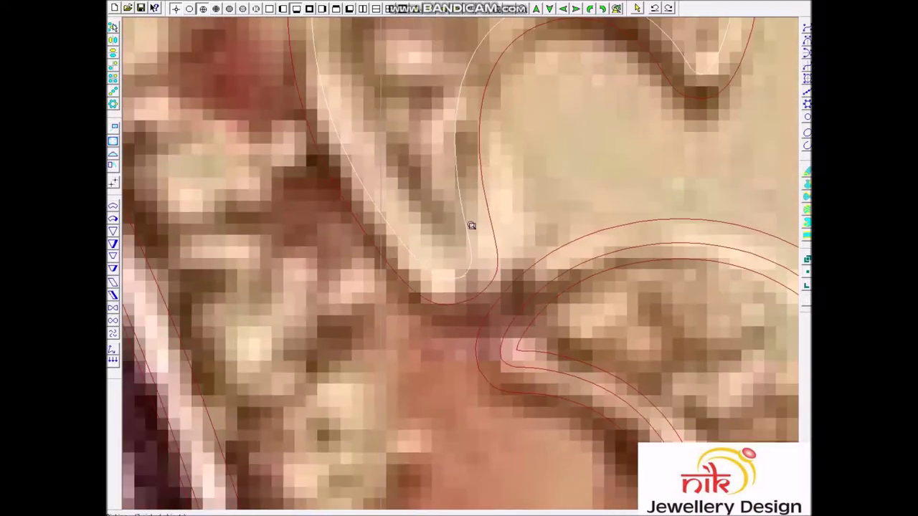
{"action": "scroll", "coordinate": [464, 235], "scroll_direction": "down", "scroll_amount": 1}
{"action": "scroll", "coordinate": [479, 348], "scroll_direction": "up", "scroll_amount": 3}
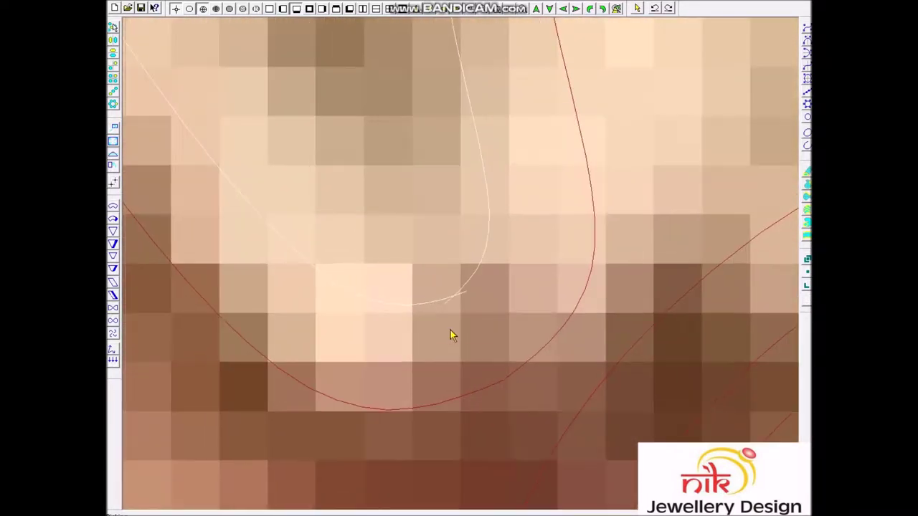
Move the offset curve's end onto the crossing at the curl tip
{"action": "left_click_drag", "start_coordinate": [359, 211], "coordinate": [550, 318]}
{"action": "left_click_drag", "start_coordinate": [476, 266], "coordinate": [539, 349]}
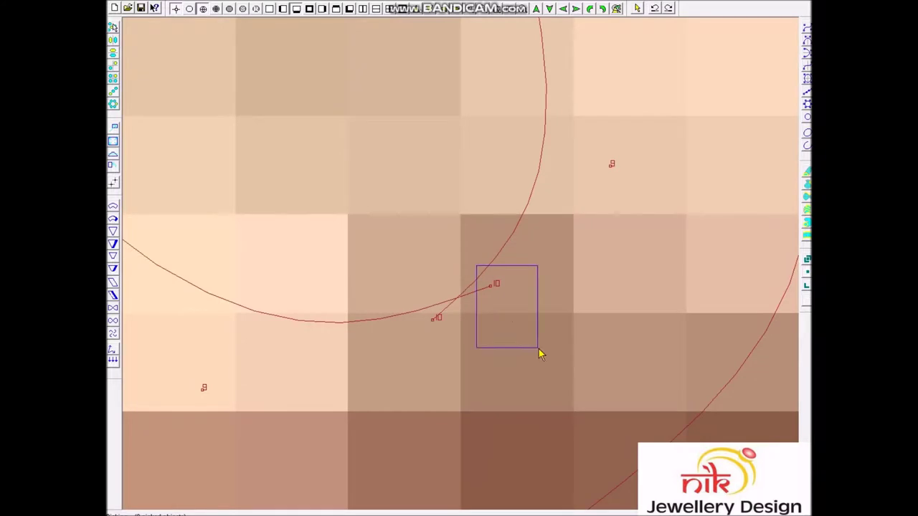
{"action": "left_click", "coordinate": [460, 362]}
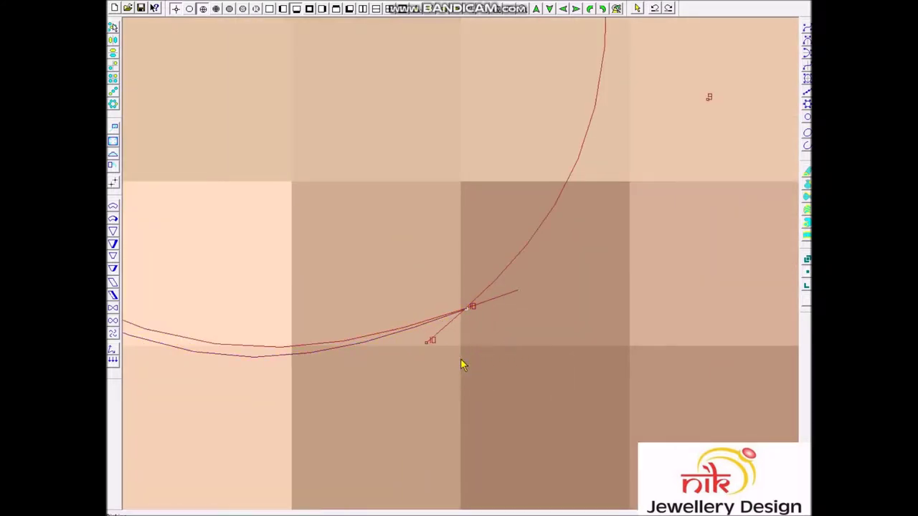
{"action": "left_click", "coordinate": [416, 371]}
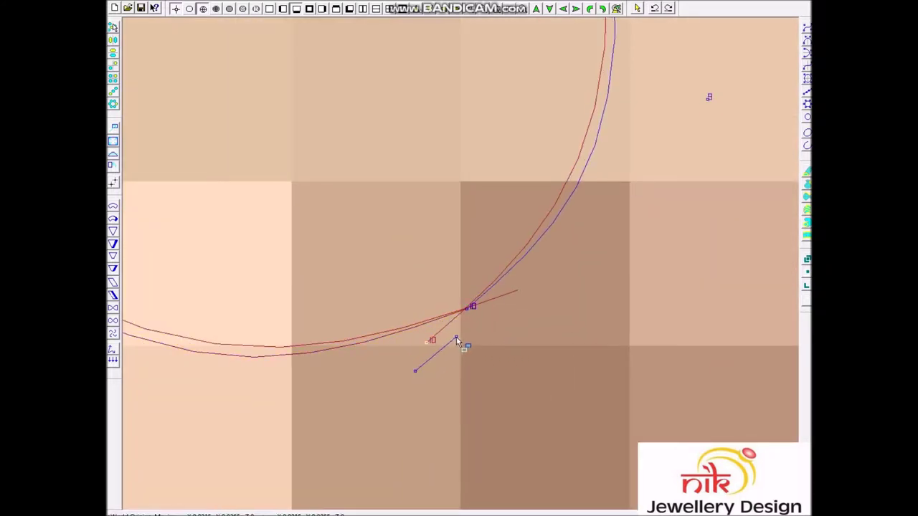
{"action": "left_click", "coordinate": [463, 336]}
Join the curve branches at the crossing and start offsetting the V-shaped curve
{"action": "scroll", "coordinate": [471, 243], "scroll_direction": "down", "scroll_amount": 2}
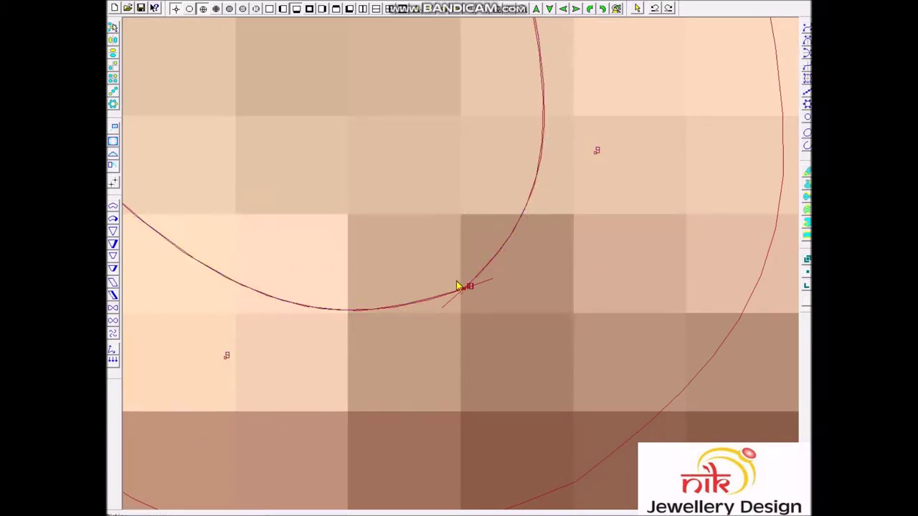
{"action": "scroll", "coordinate": [463, 279], "scroll_direction": "down", "scroll_amount": 3}
{"action": "scroll", "coordinate": [464, 272], "scroll_direction": "down", "scroll_amount": 2}
{"action": "scroll", "coordinate": [631, 137], "scroll_direction": "down", "scroll_amount": 2}
{"action": "scroll", "coordinate": [481, 264], "scroll_direction": "up", "scroll_amount": 5}
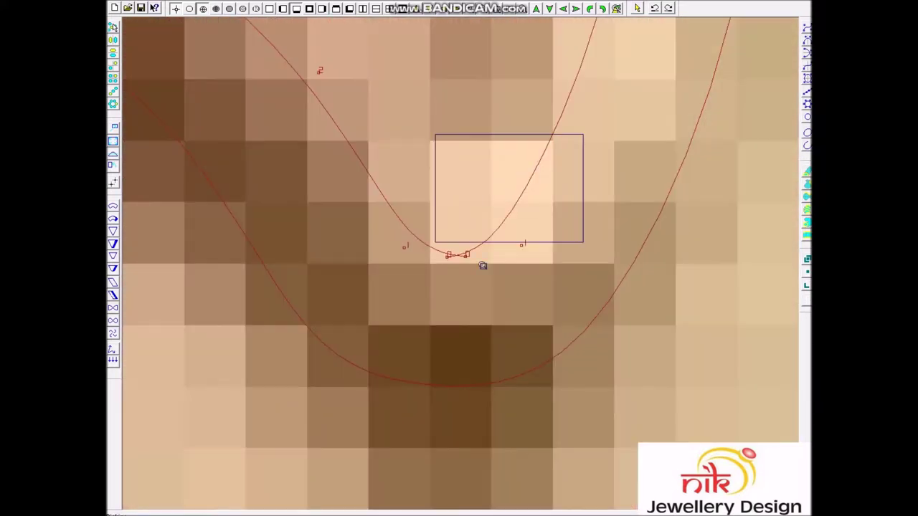
{"action": "scroll", "coordinate": [353, 434], "scroll_direction": "up", "scroll_amount": 3}
{"action": "scroll", "coordinate": [361, 396], "scroll_direction": "up", "scroll_amount": 2}
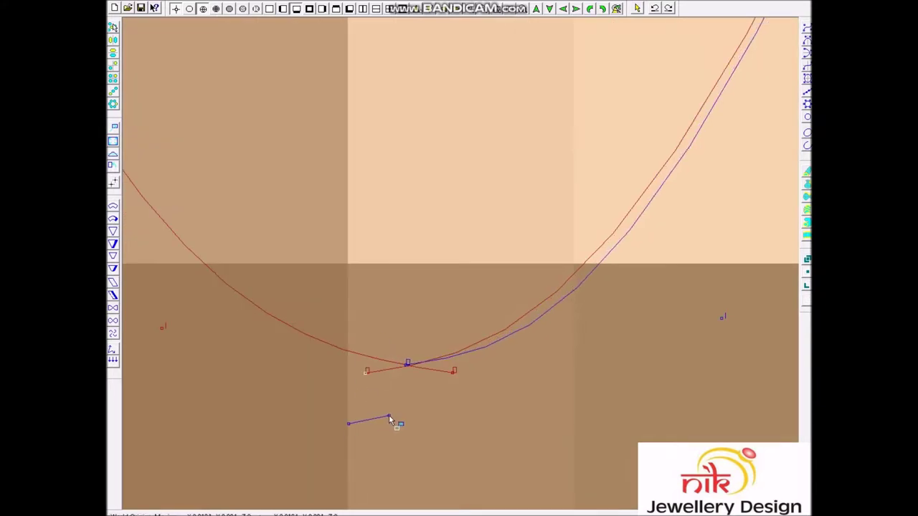
{"action": "left_click", "coordinate": [385, 378]}
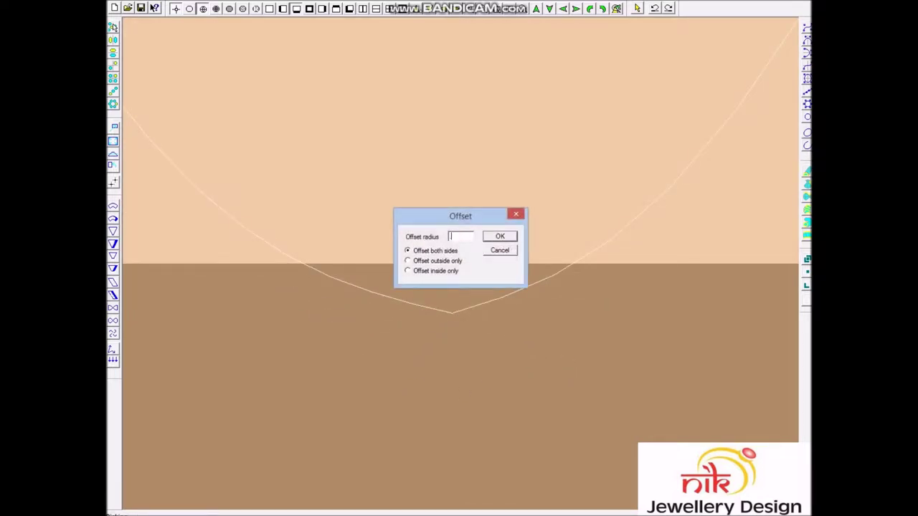
Dismiss the offset settings and select the two crossing curves at the tip
{"action": "key", "text": "Return"}
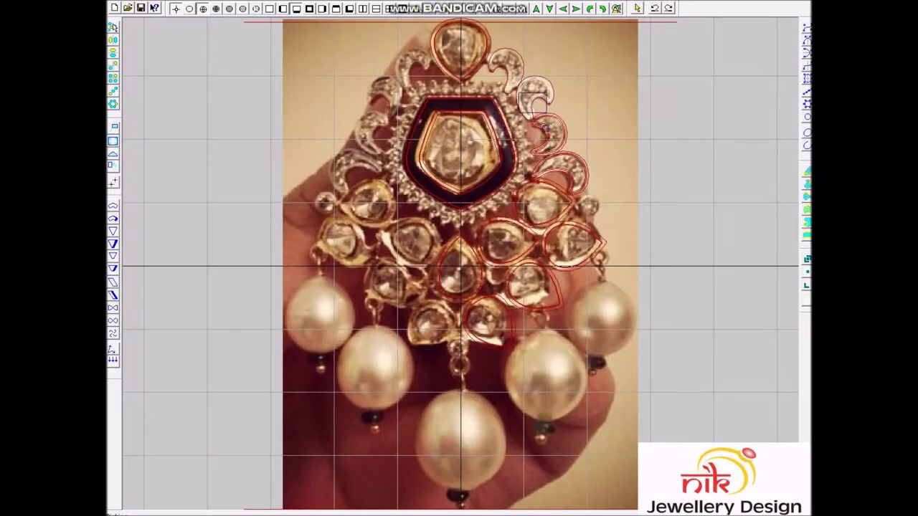
{"action": "scroll", "coordinate": [532, 104], "scroll_direction": "up", "scroll_amount": 3}
{"action": "scroll", "coordinate": [592, 248], "scroll_direction": "up", "scroll_amount": 3}
{"action": "left_click", "coordinate": [496, 267]}
{"action": "scroll", "coordinate": [502, 250], "scroll_direction": "up", "scroll_amount": 2}
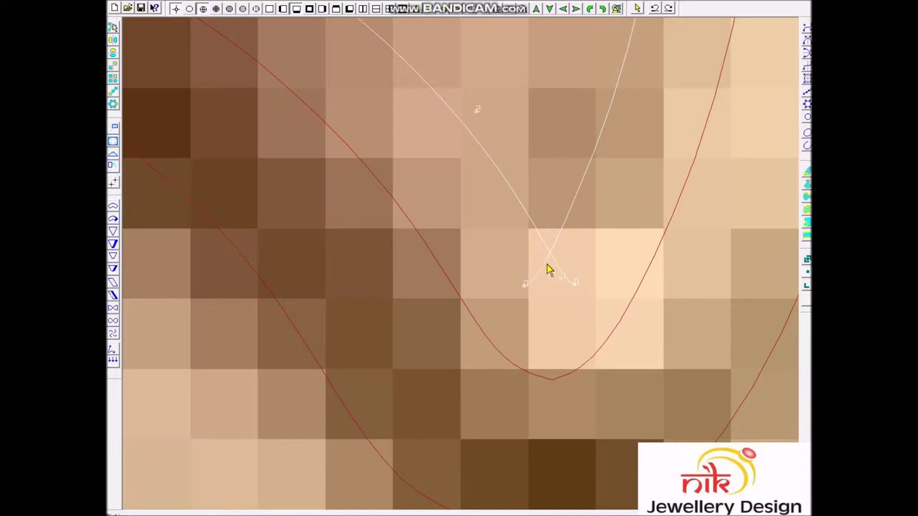
{"action": "scroll", "coordinate": [549, 269], "scroll_direction": "up", "scroll_amount": 2}
Pull the right curve's end to the tip and reshape it to follow the arc
{"action": "left_click", "coordinate": [354, 456]}
{"action": "left_click_drag", "start_coordinate": [383, 432], "coordinate": [567, 431]}
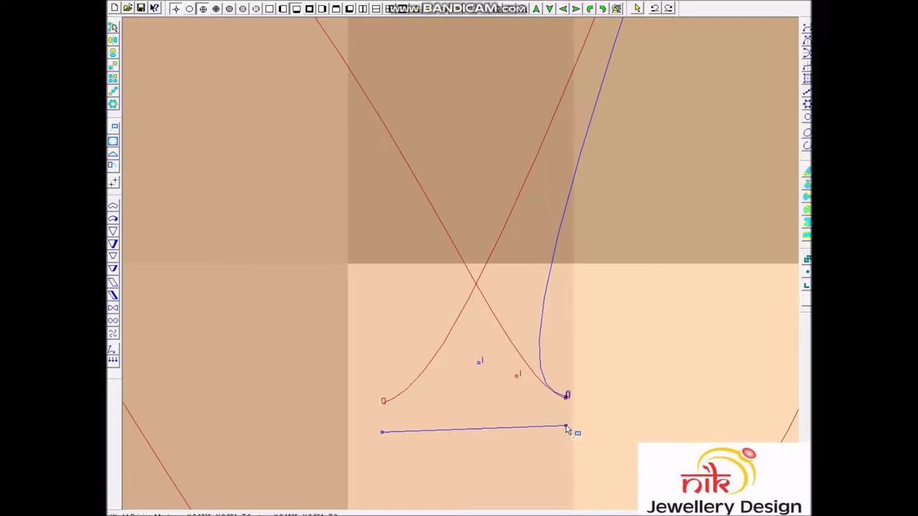
{"action": "left_click_drag", "start_coordinate": [567, 431], "coordinate": [480, 280]}
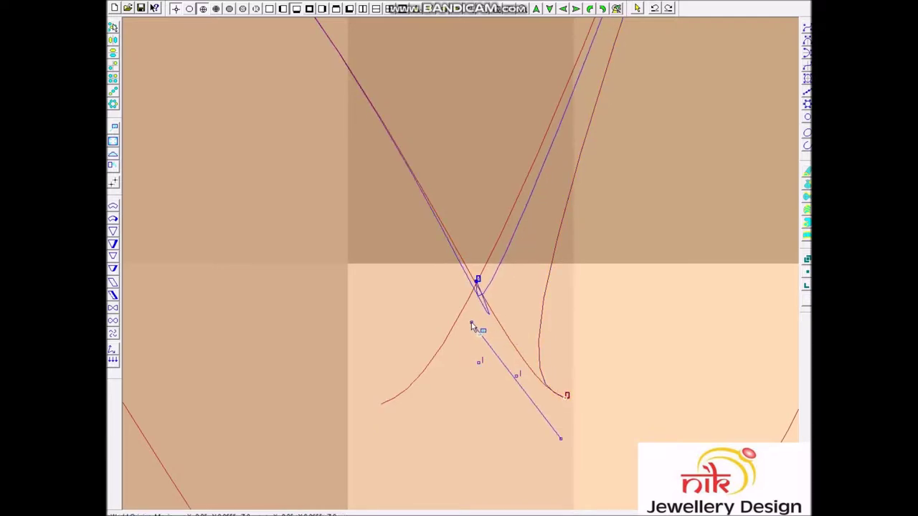
{"action": "scroll", "coordinate": [499, 337], "scroll_direction": "down", "scroll_amount": 2}
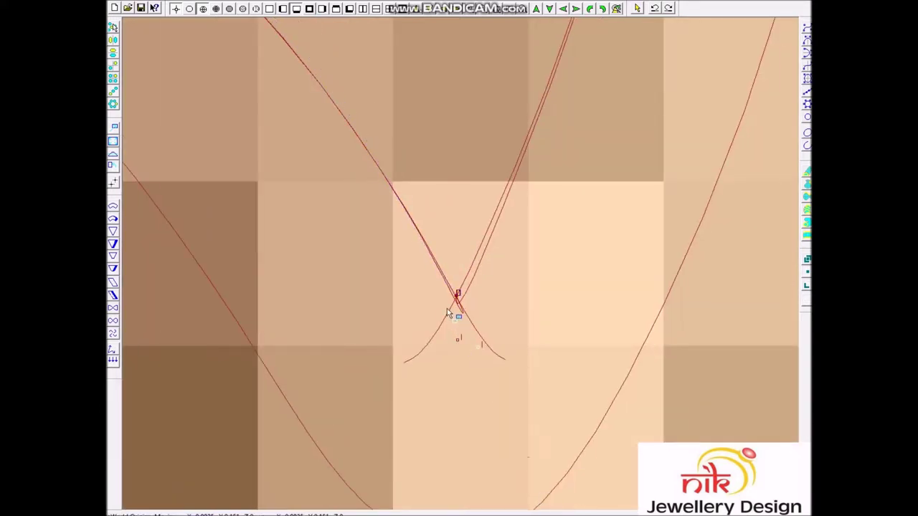
{"action": "left_click_drag", "start_coordinate": [446, 388], "coordinate": [517, 195]}
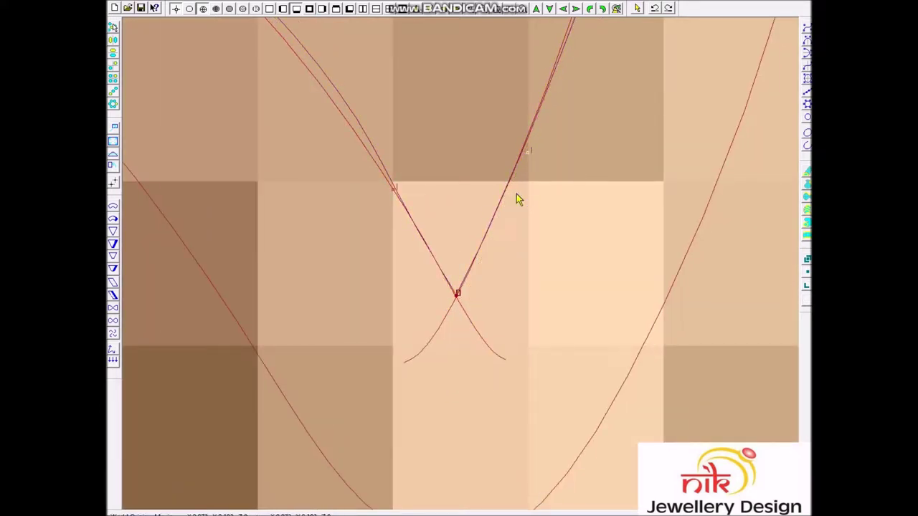
{"action": "scroll", "coordinate": [515, 191], "scroll_direction": "down", "scroll_amount": 1}
{"action": "scroll", "coordinate": [513, 185], "scroll_direction": "down", "scroll_amount": 1}
{"action": "scroll", "coordinate": [472, 404], "scroll_direction": "up", "scroll_amount": 1}
{"action": "scroll", "coordinate": [340, 347], "scroll_direction": "up", "scroll_amount": 1}
{"action": "left_click_drag", "start_coordinate": [440, 404], "coordinate": [416, 374]}
{"action": "scroll", "coordinate": [416, 375], "scroll_direction": "down", "scroll_amount": 1}
{"action": "middle_click_drag", "start_coordinate": [521, 220], "coordinate": [546, 298]}
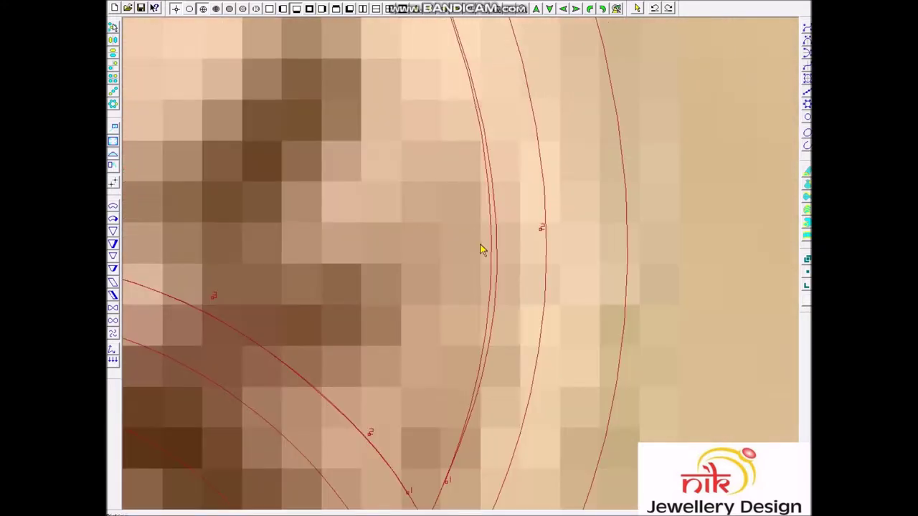
{"action": "left_click", "coordinate": [539, 287]}
Move the vertical curve's end onto the intersection, commit it, and check the curl
{"action": "scroll", "coordinate": [496, 345], "scroll_direction": "down", "scroll_amount": 1}
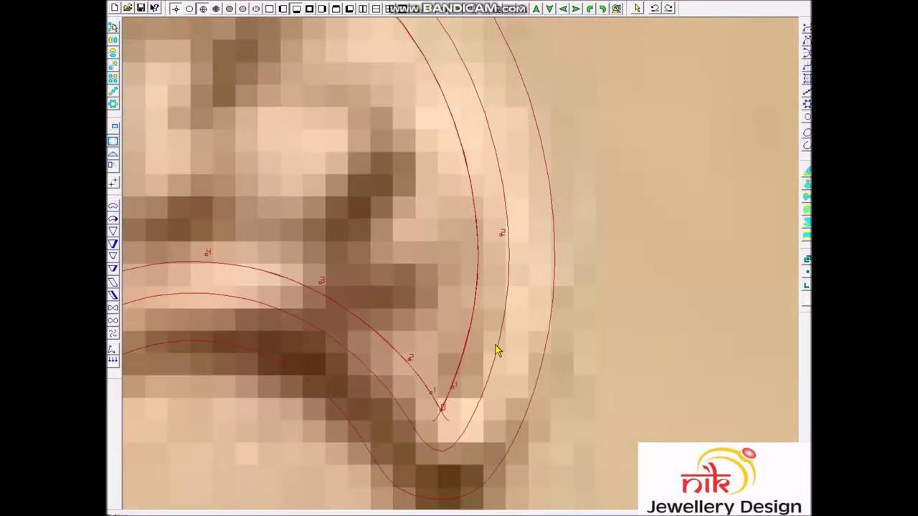
{"action": "scroll", "coordinate": [349, 322], "scroll_direction": "down", "scroll_amount": 1}
{"action": "scroll", "coordinate": [330, 372], "scroll_direction": "down", "scroll_amount": 1}
{"action": "scroll", "coordinate": [303, 426], "scroll_direction": "up", "scroll_amount": 1}
{"action": "scroll", "coordinate": [481, 322], "scroll_direction": "up", "scroll_amount": 1}
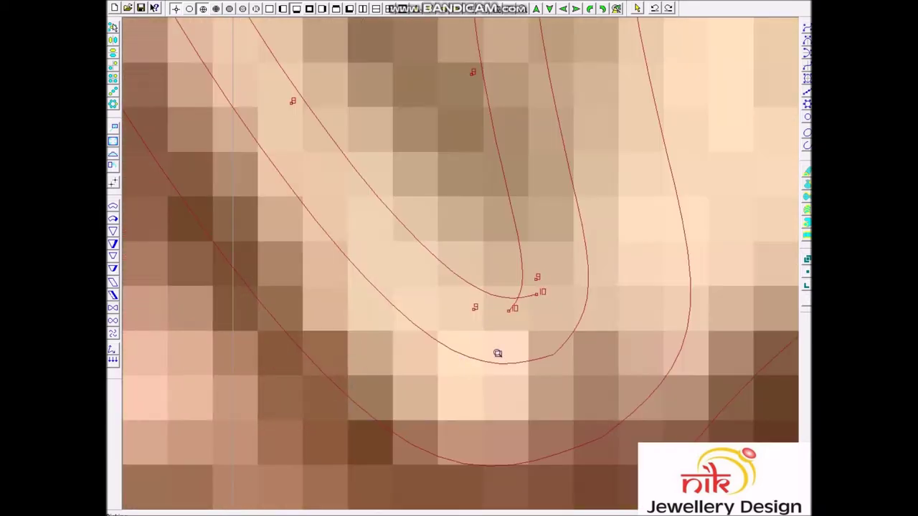
{"action": "scroll", "coordinate": [583, 189], "scroll_direction": "up", "scroll_amount": 1}
{"action": "left_click", "coordinate": [541, 281]}
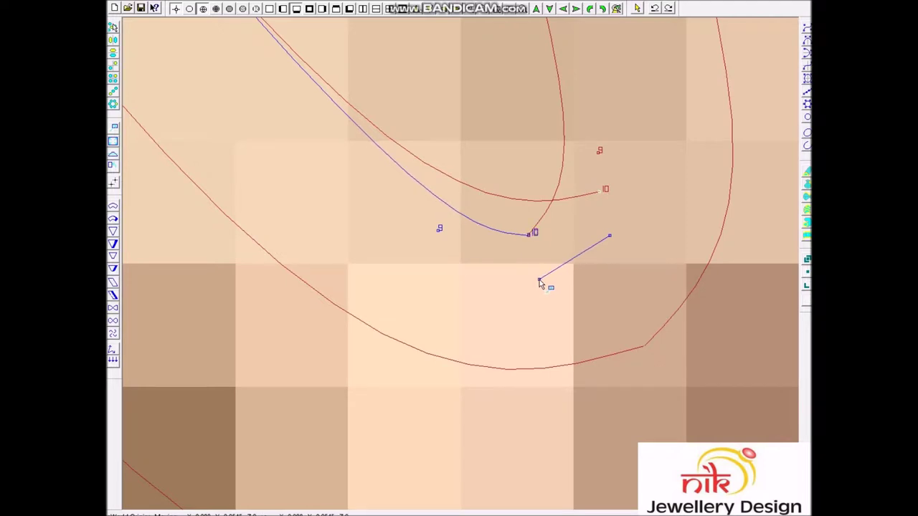
{"action": "right_click", "coordinate": [539, 279]}
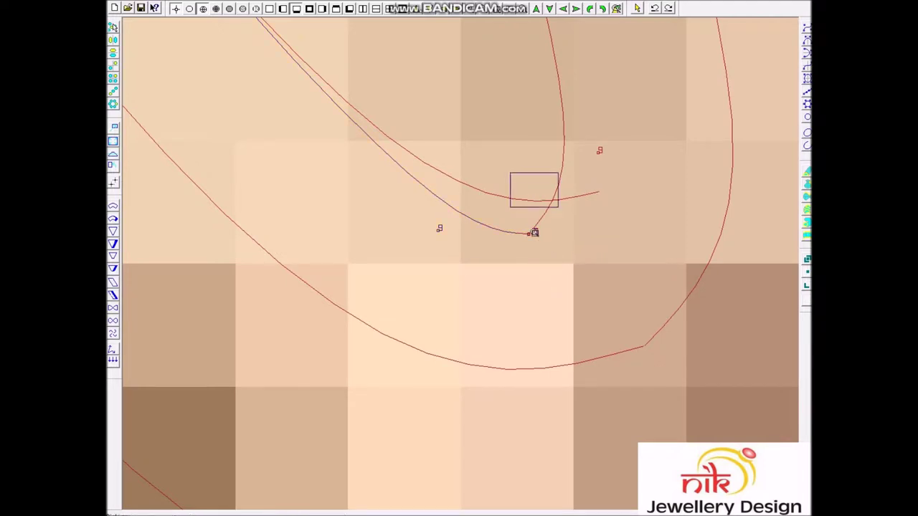
{"action": "left_click", "coordinate": [536, 210]}
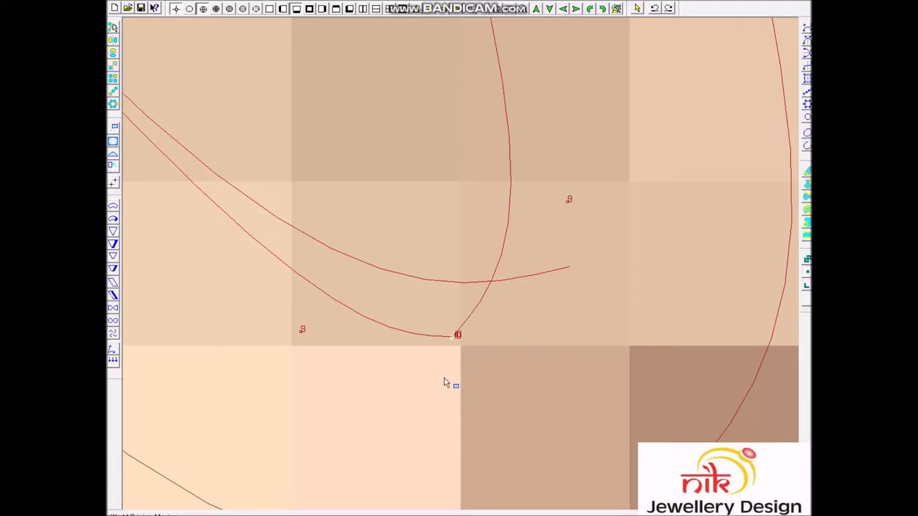
{"action": "left_click", "coordinate": [489, 317]}
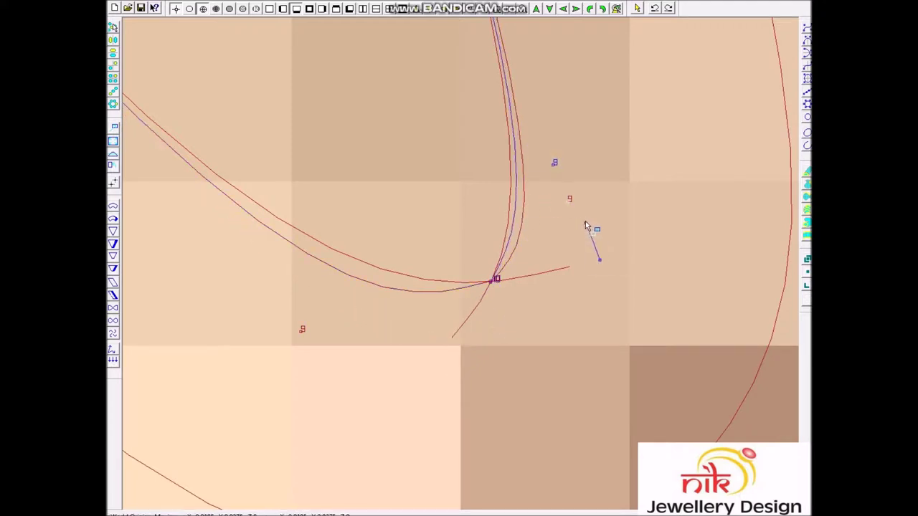
{"action": "left_click", "coordinate": [575, 198]}
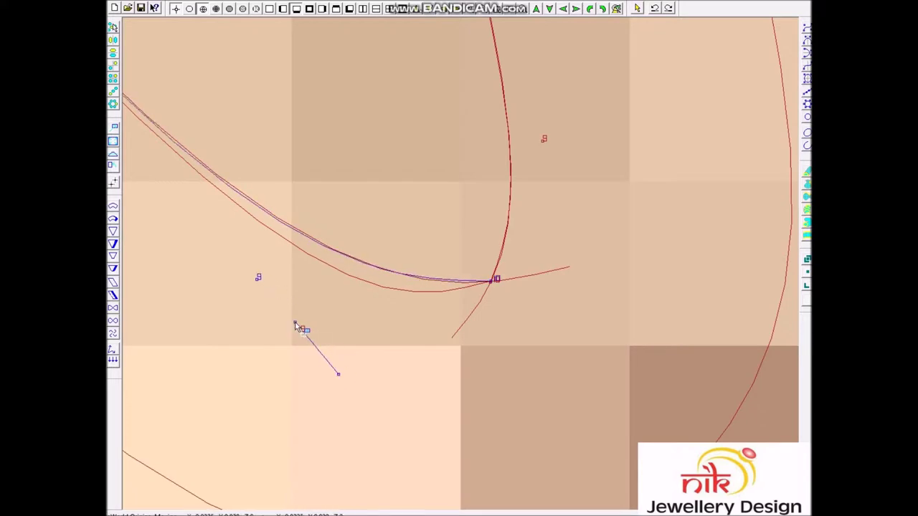
{"action": "scroll", "coordinate": [528, 304], "scroll_direction": "down", "scroll_amount": 1}
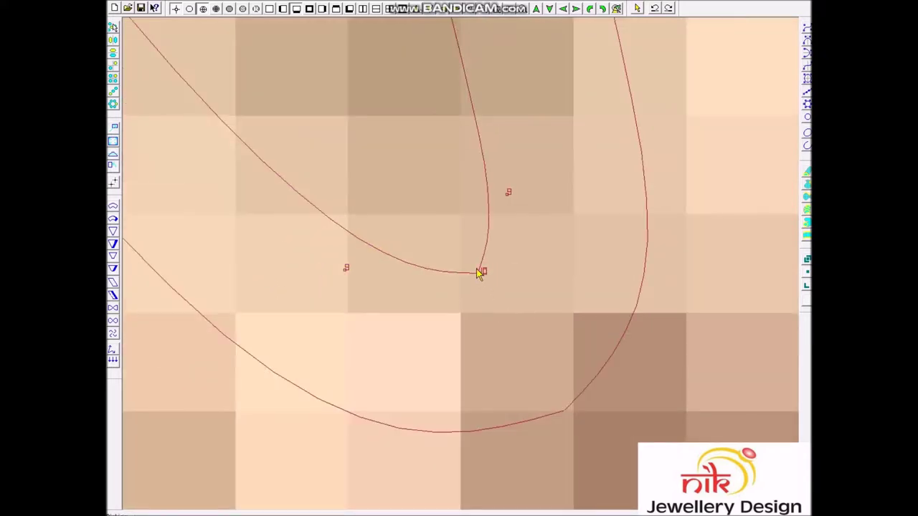
{"action": "scroll", "coordinate": [502, 251], "scroll_direction": "down", "scroll_amount": 2}
{"action": "scroll", "coordinate": [492, 174], "scroll_direction": "down", "scroll_amount": 1}
{"action": "scroll", "coordinate": [493, 174], "scroll_direction": "down", "scroll_amount": 1}
{"action": "scroll", "coordinate": [486, 197], "scroll_direction": "down", "scroll_amount": 1}
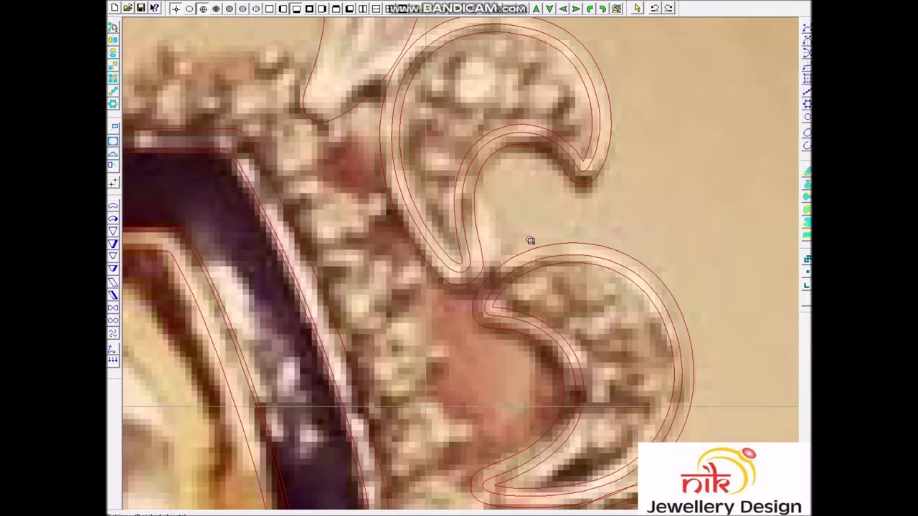
{"action": "scroll", "coordinate": [531, 240], "scroll_direction": "up", "scroll_amount": 1}
{"action": "scroll", "coordinate": [465, 304], "scroll_direction": "down", "scroll_amount": 1}
{"action": "scroll", "coordinate": [359, 273], "scroll_direction": "down", "scroll_amount": 1}
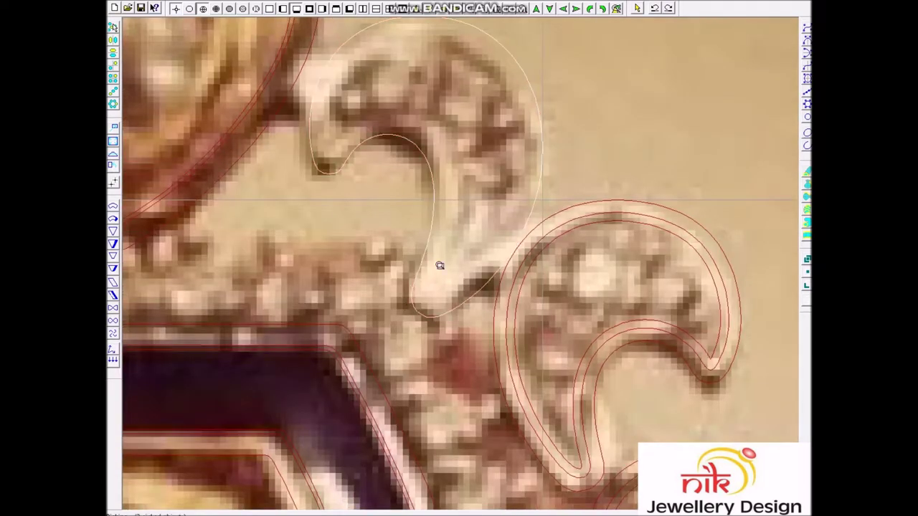
Offset the upper-left curl curve to both sides and delete the stray arcs
{"action": "scroll", "coordinate": [463, 381], "scroll_direction": "up", "scroll_amount": 3}
{"action": "left_click", "coordinate": [463, 378]}
{"action": "key", "text": "Return"}
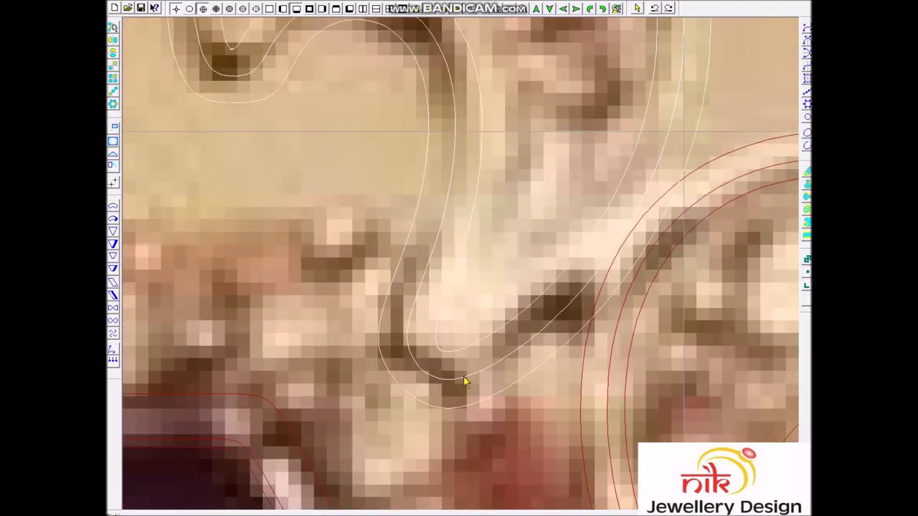
{"action": "scroll", "coordinate": [452, 358], "scroll_direction": "up", "scroll_amount": 2}
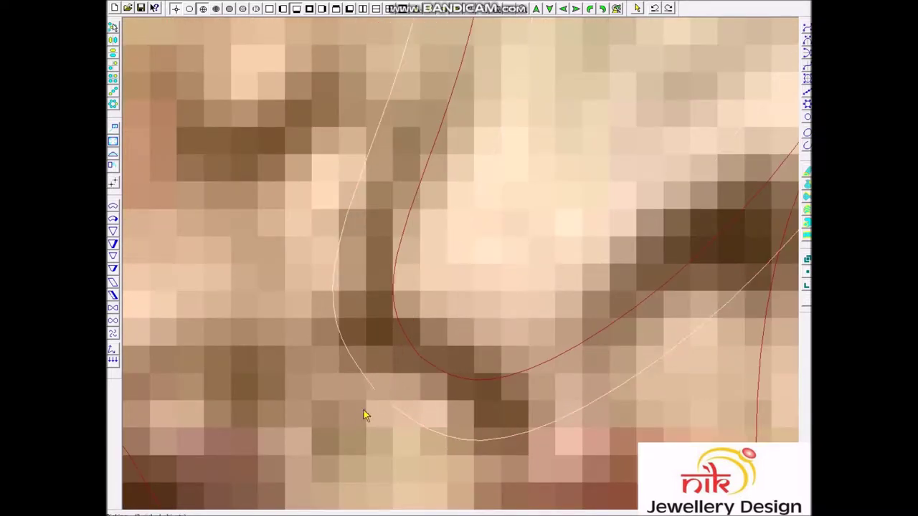
{"action": "scroll", "coordinate": [420, 430], "scroll_direction": "up", "scroll_amount": 2}
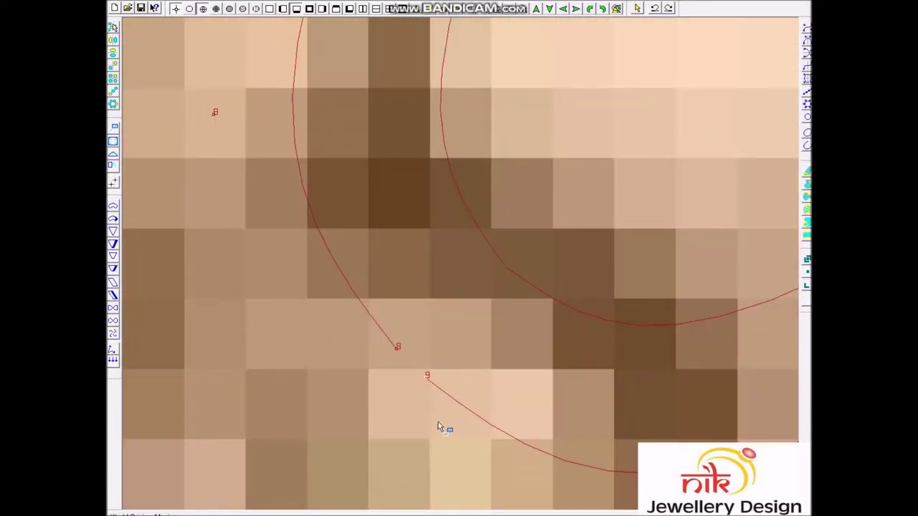
{"action": "scroll", "coordinate": [462, 355], "scroll_direction": "down", "scroll_amount": 1}
{"action": "left_click_drag", "start_coordinate": [439, 329], "coordinate": [386, 434]}
{"action": "key", "text": "Delete"}
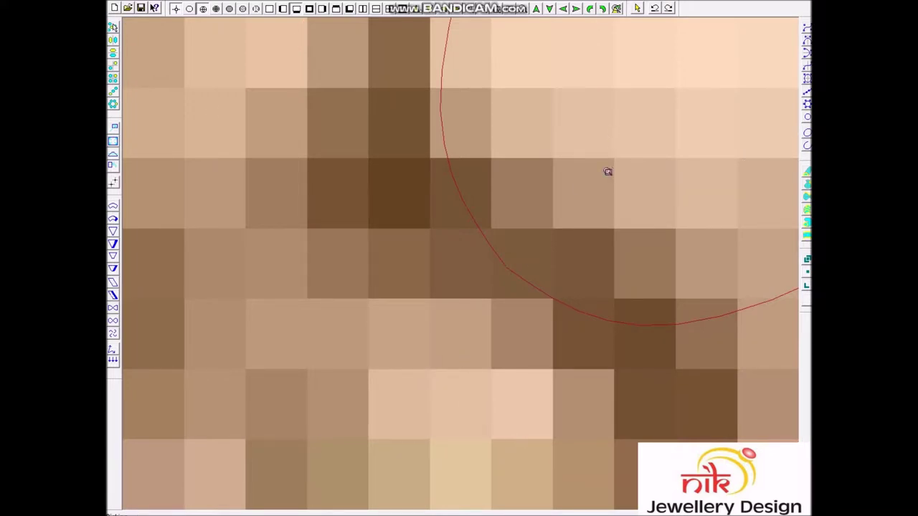
Add a curve at the upper right and reshape it through the intersection
{"action": "left_click", "coordinate": [607, 172]}
{"action": "left_click_drag", "start_coordinate": [613, 139], "coordinate": [572, 200]}
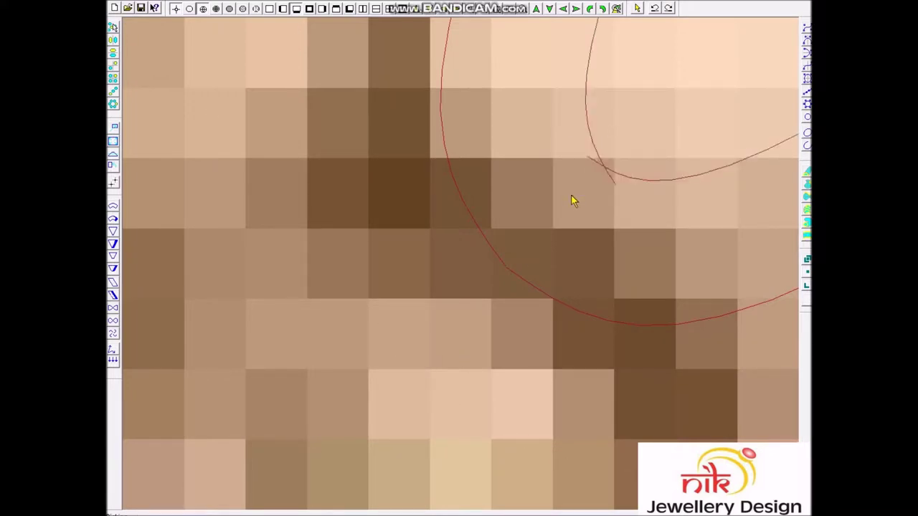
{"action": "left_click_drag", "start_coordinate": [631, 152], "coordinate": [571, 197]}
{"action": "left_click", "coordinate": [479, 256]}
{"action": "left_click", "coordinate": [511, 354]}
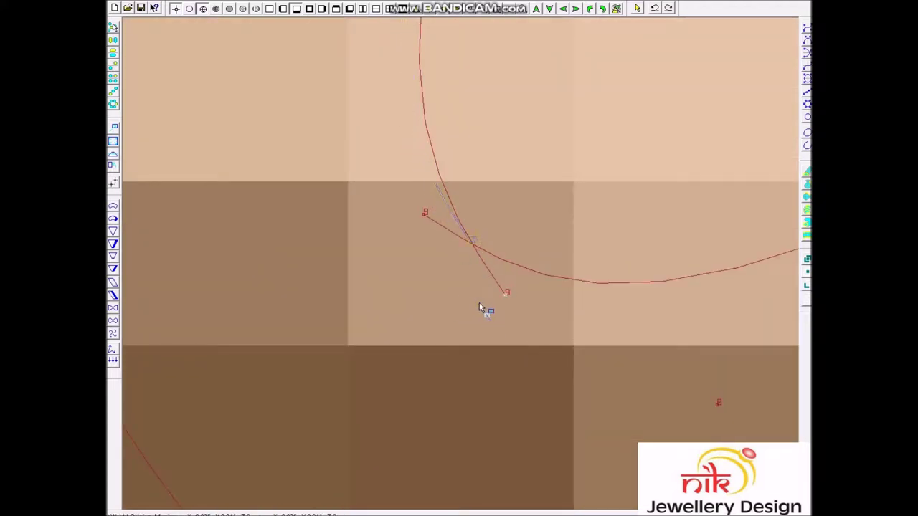
{"action": "right_click", "coordinate": [480, 310]}
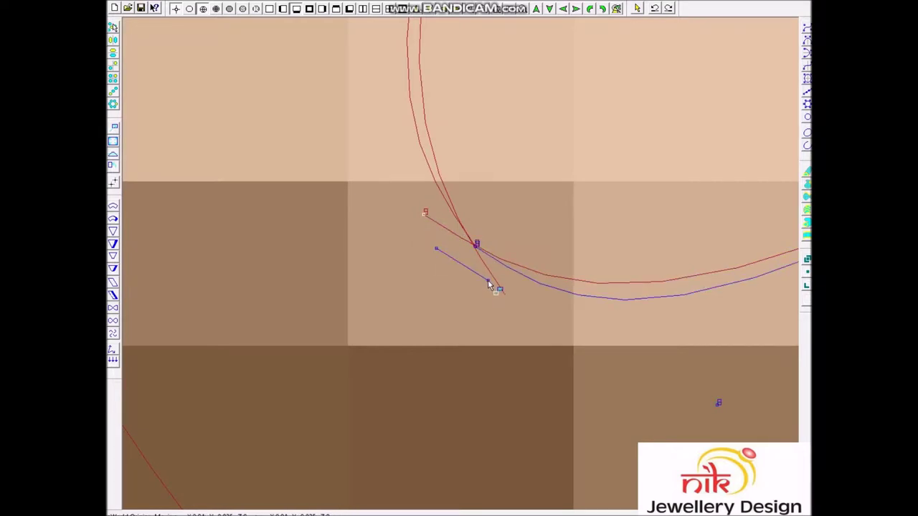
{"action": "scroll", "coordinate": [488, 284], "scroll_direction": "down", "scroll_amount": 3}
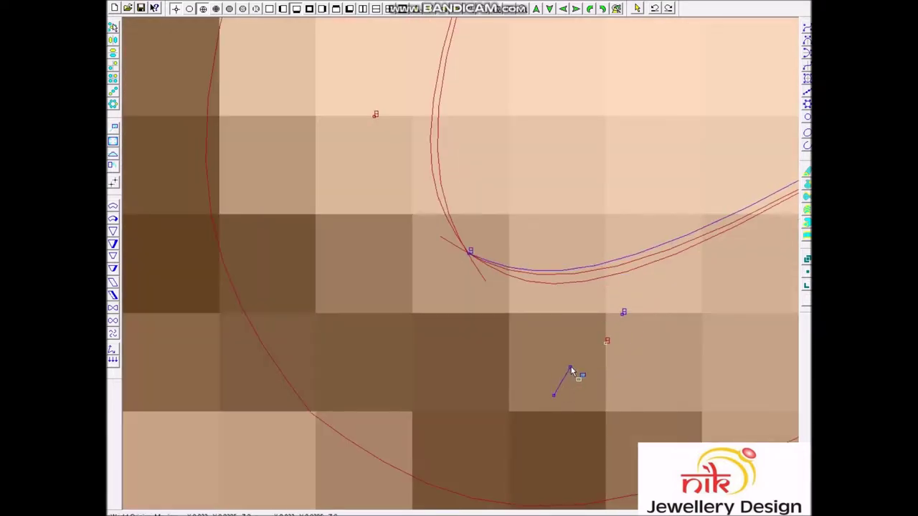
Move the offset curve's bottom point onto the crossing at the curl tip
{"action": "left_click", "coordinate": [342, 180]}
{"action": "scroll", "coordinate": [517, 162], "scroll_direction": "down", "scroll_amount": 2}
{"action": "scroll", "coordinate": [498, 199], "scroll_direction": "down", "scroll_amount": 2}
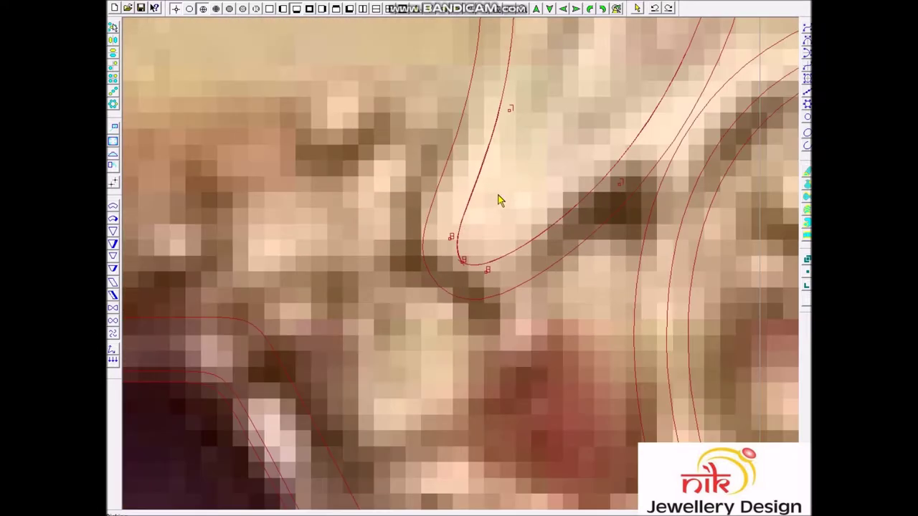
{"action": "scroll", "coordinate": [443, 199], "scroll_direction": "down", "scroll_amount": 2}
{"action": "scroll", "coordinate": [383, 258], "scroll_direction": "up", "scroll_amount": 8}
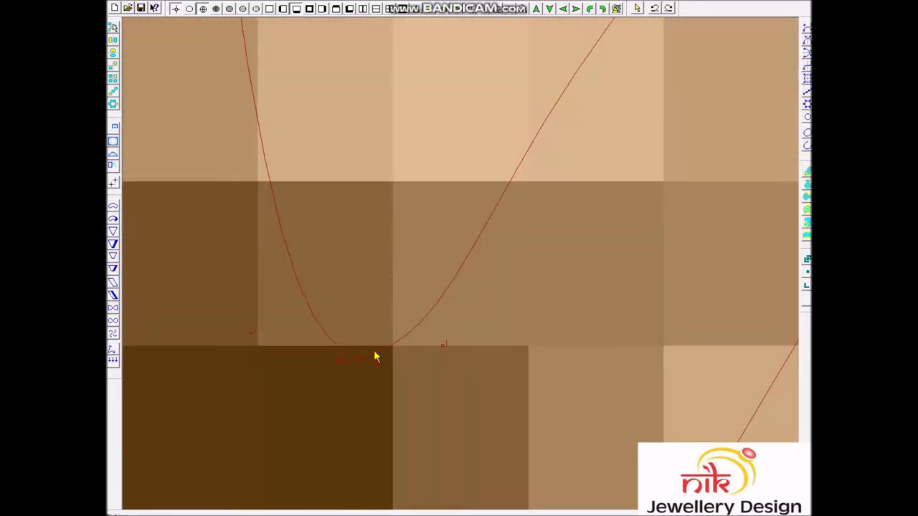
{"action": "scroll", "coordinate": [375, 356], "scroll_direction": "up", "scroll_amount": 4}
{"action": "left_click", "coordinate": [462, 370]}
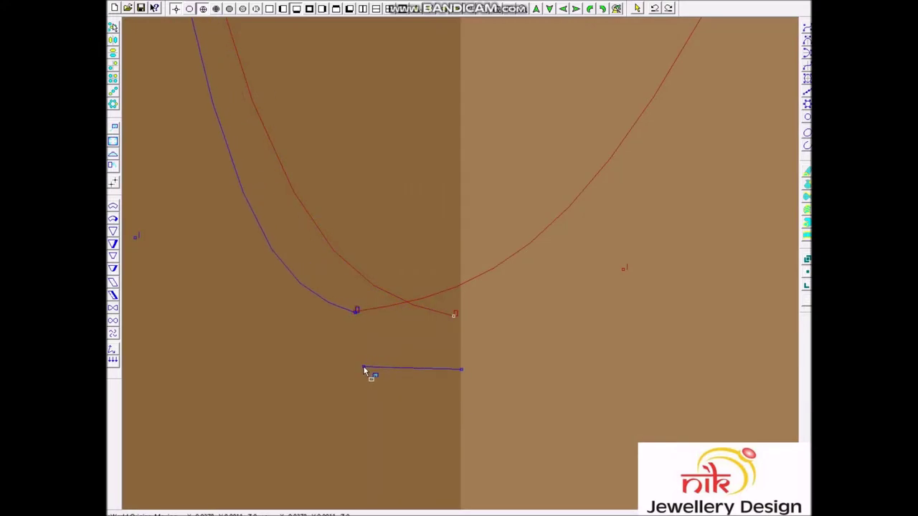
{"action": "key", "text": "Escape"}
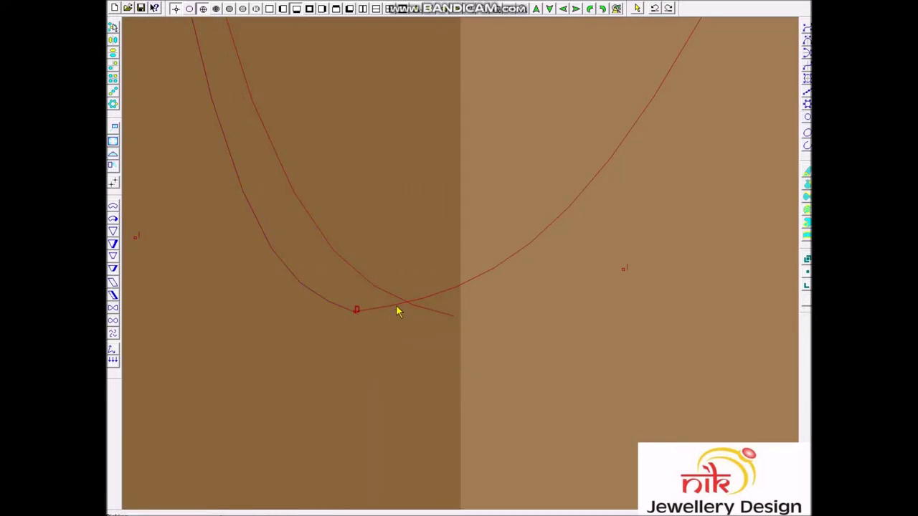
{"action": "left_click", "coordinate": [341, 353]}
{"action": "key", "text": "Escape"}
{"action": "left_click", "coordinate": [395, 349]}
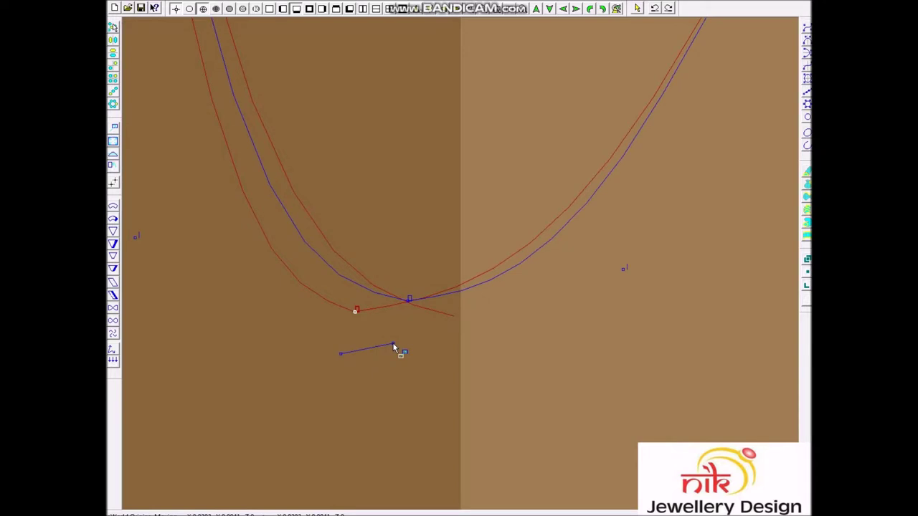
Adjust the right and left branch control points so both offsets meet cleanly
{"action": "middle_click_drag", "start_coordinate": [503, 210], "coordinate": [453, 283]}
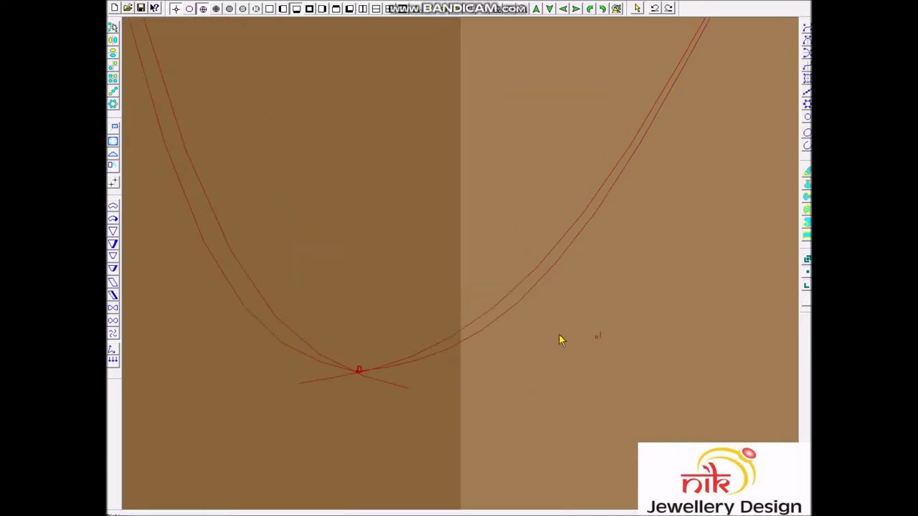
{"action": "left_click_drag", "start_coordinate": [543, 261], "coordinate": [629, 385]}
{"action": "right_click", "coordinate": [608, 363]}
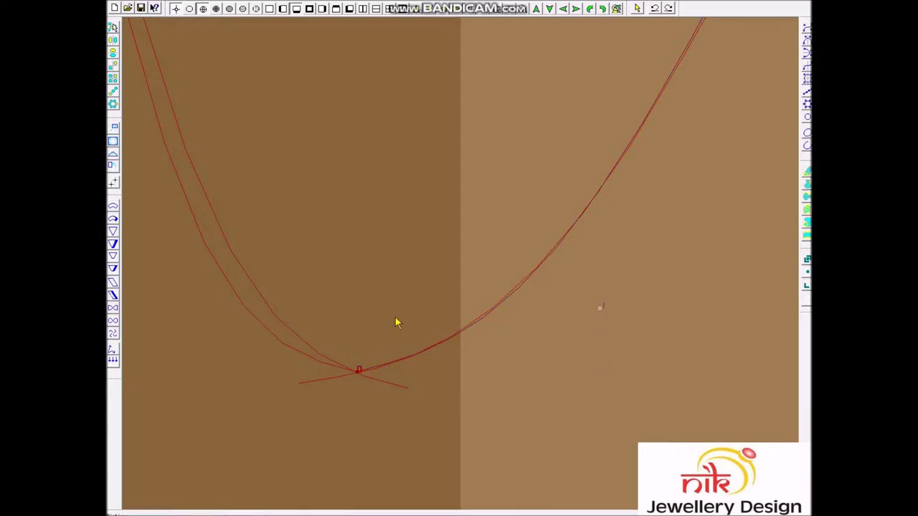
{"action": "left_click_drag", "start_coordinate": [306, 234], "coordinate": [197, 334]}
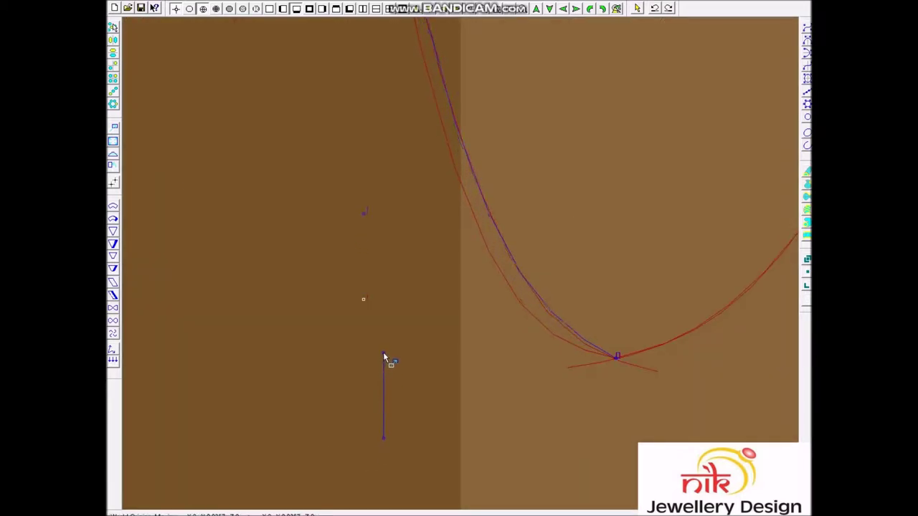
{"action": "right_click", "coordinate": [385, 354]}
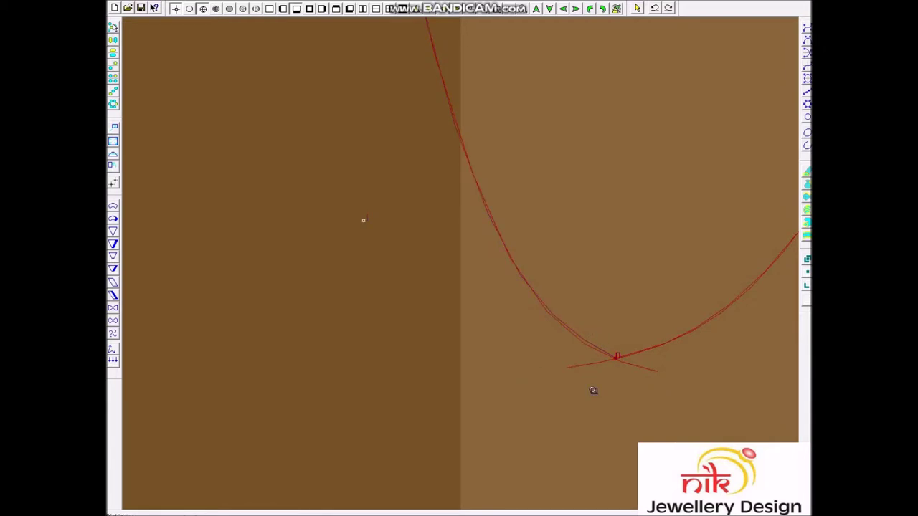
{"action": "scroll", "coordinate": [511, 306], "scroll_direction": "up", "scroll_amount": 3}
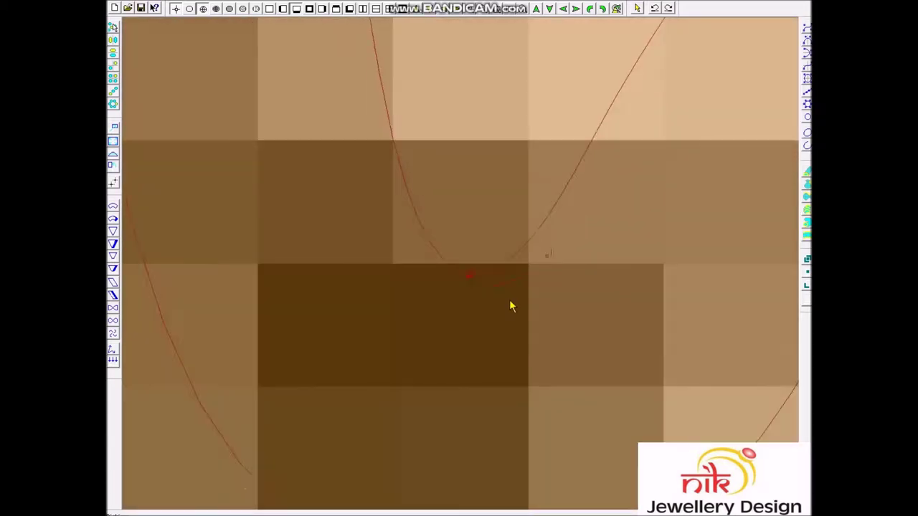
Offset the lower curve to both sides and snap a looping curve onto the vertical curve
{"action": "scroll", "coordinate": [498, 262], "scroll_direction": "down", "scroll_amount": 2}
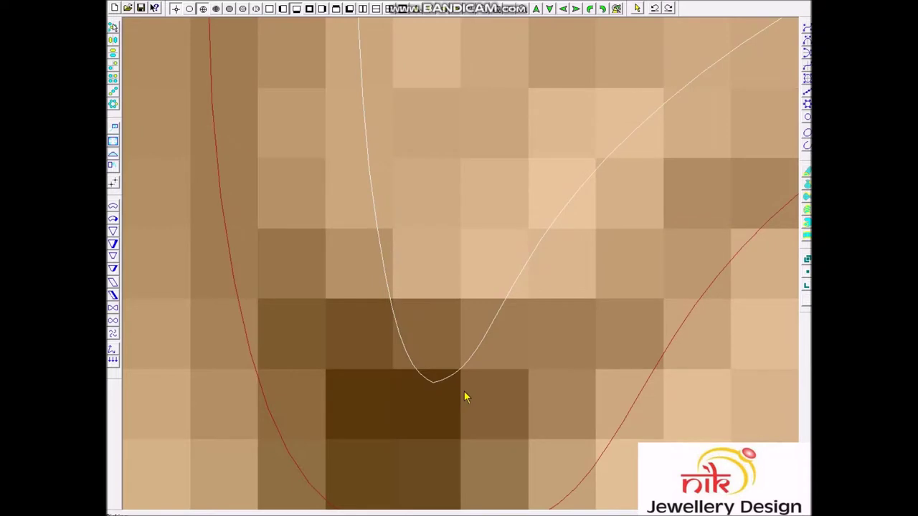
{"action": "key", "text": "Return"}
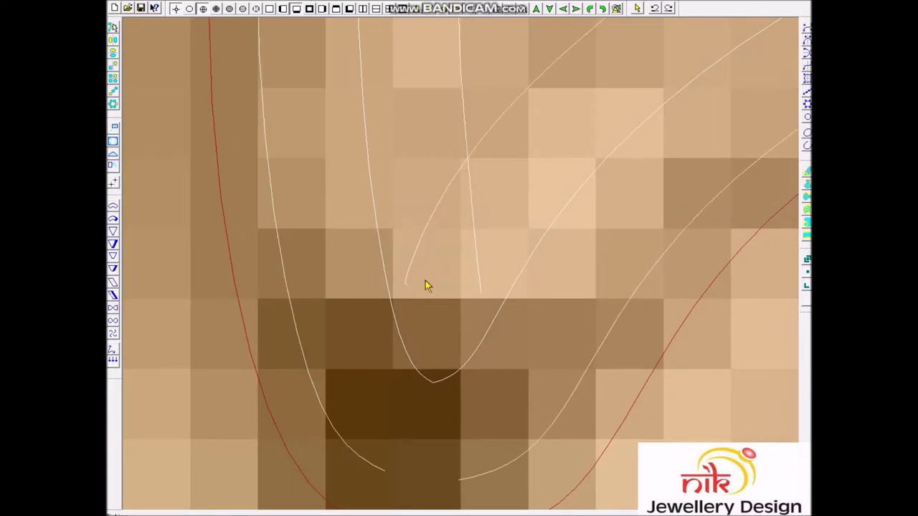
{"action": "left_click", "coordinate": [574, 228]}
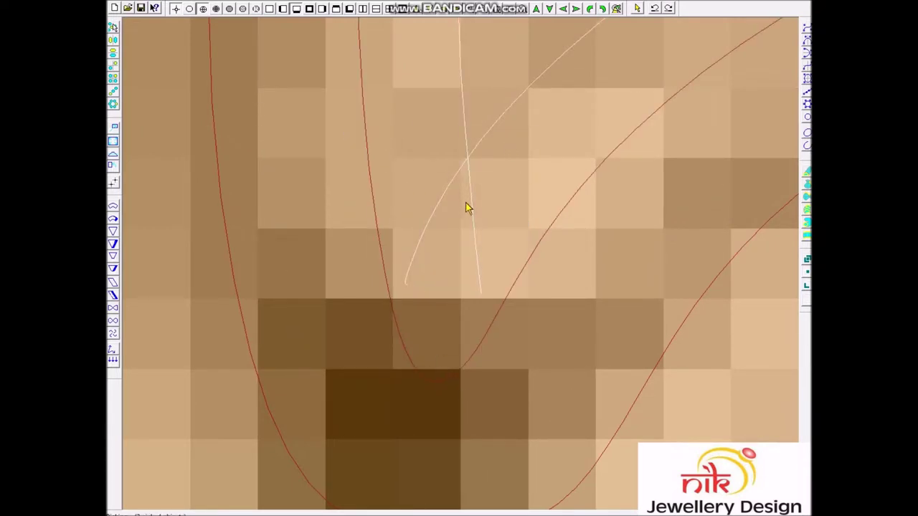
{"action": "scroll", "coordinate": [466, 239], "scroll_direction": "up", "scroll_amount": 3}
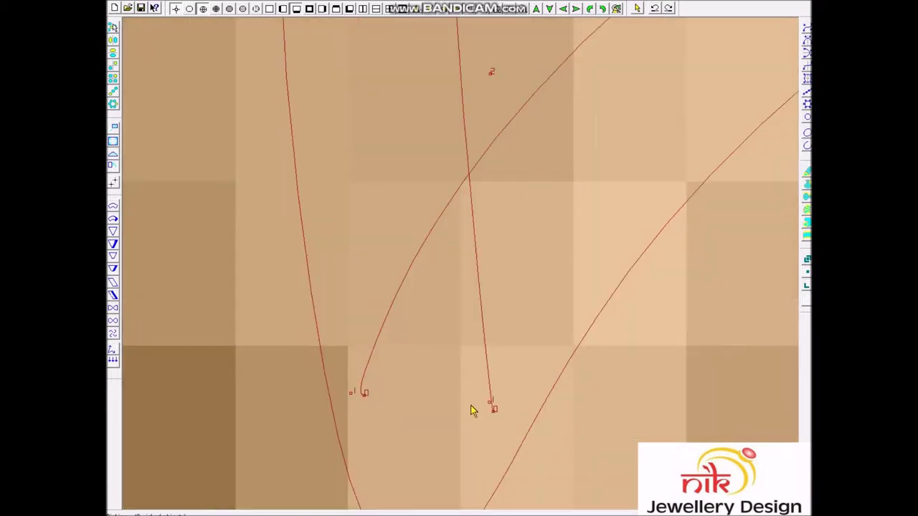
{"action": "left_click_drag", "start_coordinate": [505, 427], "coordinate": [345, 425]}
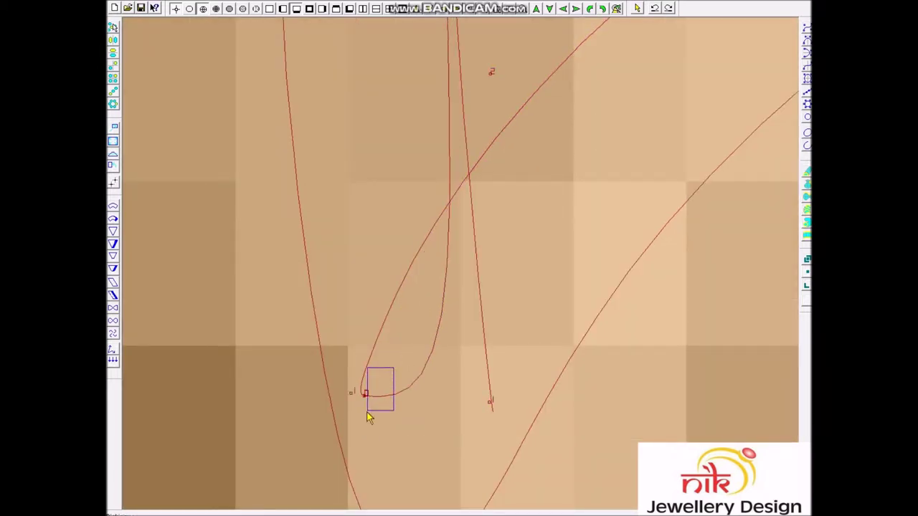
{"action": "left_click_drag", "start_coordinate": [382, 417], "coordinate": [477, 197]}
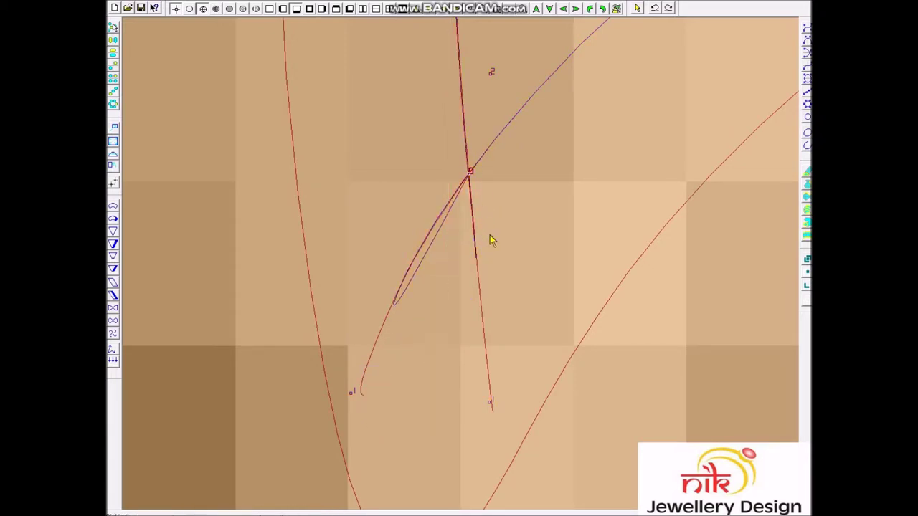
{"action": "scroll", "coordinate": [487, 420], "scroll_direction": "down", "scroll_amount": 3}
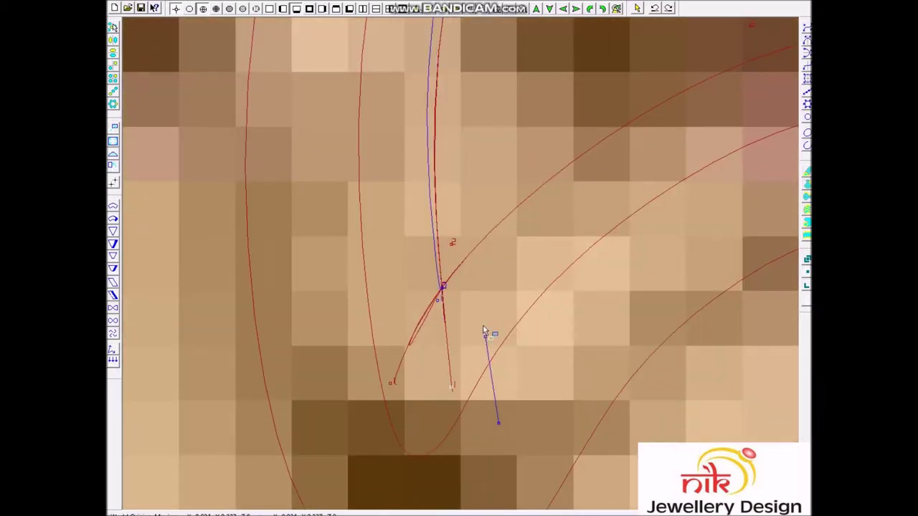
{"action": "left_click", "coordinate": [469, 225]}
{"action": "scroll", "coordinate": [463, 225], "scroll_direction": "down", "scroll_amount": 2}
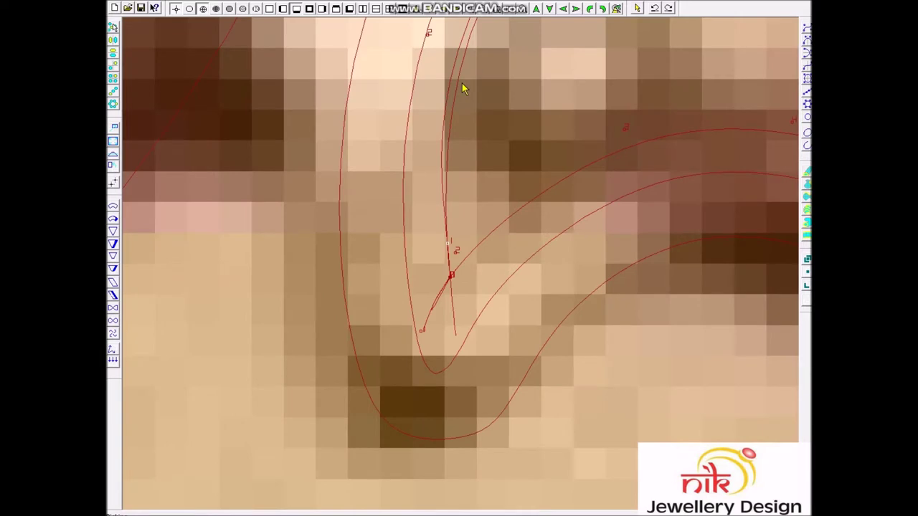
{"action": "middle_click_drag", "start_coordinate": [477, 84], "coordinate": [477, 237]}
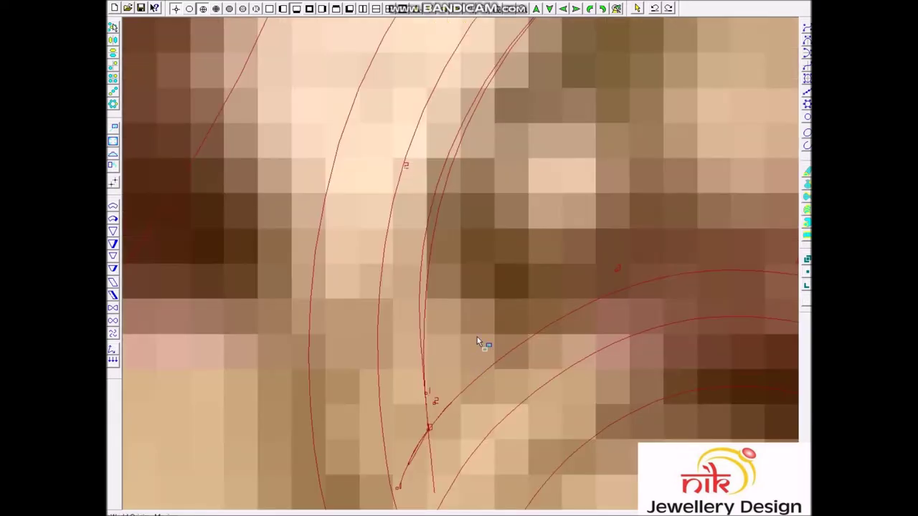
{"action": "left_click", "coordinate": [433, 407]}
{"action": "right_click", "coordinate": [547, 307]}
Smooth the doubled curve to remove its small loop, then adjust the diagonal curve
{"action": "left_click", "coordinate": [582, 197]}
{"action": "left_click_drag", "start_coordinate": [592, 190], "coordinate": [555, 201]}
{"action": "right_click", "coordinate": [459, 248]}
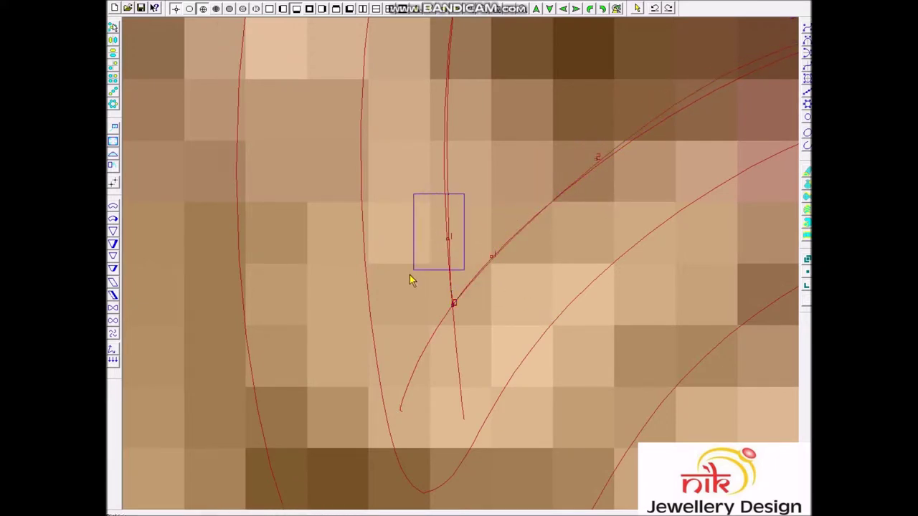
{"action": "scroll", "coordinate": [546, 185], "scroll_direction": "down", "scroll_amount": 1}
{"action": "scroll", "coordinate": [547, 185], "scroll_direction": "down", "scroll_amount": 1}
{"action": "left_click_drag", "start_coordinate": [624, 190], "coordinate": [533, 278]}
{"action": "right_click", "coordinate": [563, 284]}
{"action": "scroll", "coordinate": [314, 459], "scroll_direction": "down", "scroll_amount": 2}
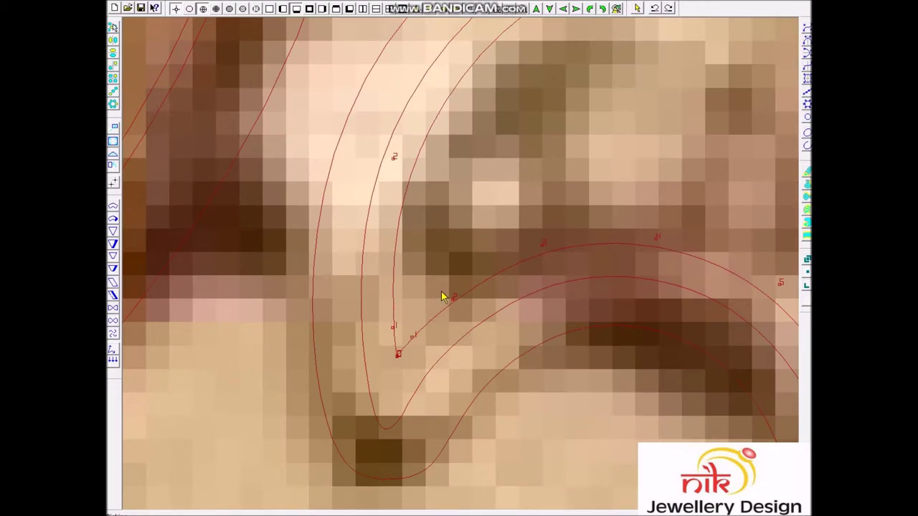
{"action": "scroll", "coordinate": [519, 266], "scroll_direction": "down", "scroll_amount": 3}
{"action": "scroll", "coordinate": [518, 336], "scroll_direction": "down", "scroll_amount": 2}
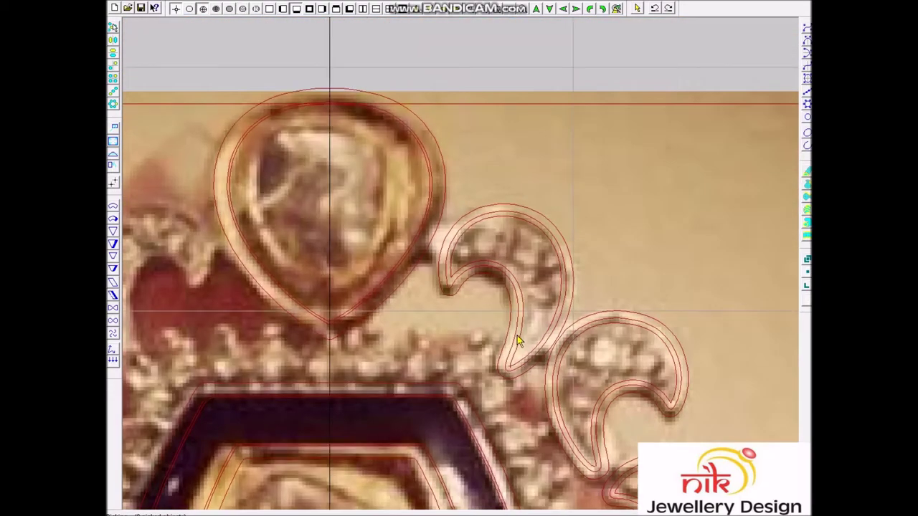
Replace the reference photo behind the design with a blank background
{"action": "scroll", "coordinate": [514, 317], "scroll_direction": "down", "scroll_amount": 1}
{"action": "scroll", "coordinate": [514, 318], "scroll_direction": "down", "scroll_amount": 1}
{"action": "scroll", "coordinate": [514, 318], "scroll_direction": "down", "scroll_amount": 1}
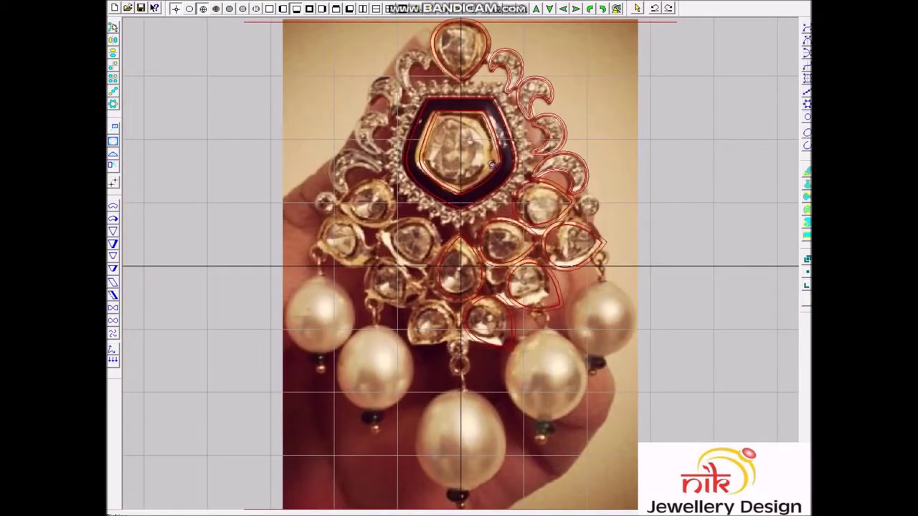
{"action": "scroll", "coordinate": [513, 317], "scroll_direction": "up", "scroll_amount": 2}
{"action": "scroll", "coordinate": [498, 374], "scroll_direction": "up", "scroll_amount": 2}
{"action": "double_click", "coordinate": [378, 213]}
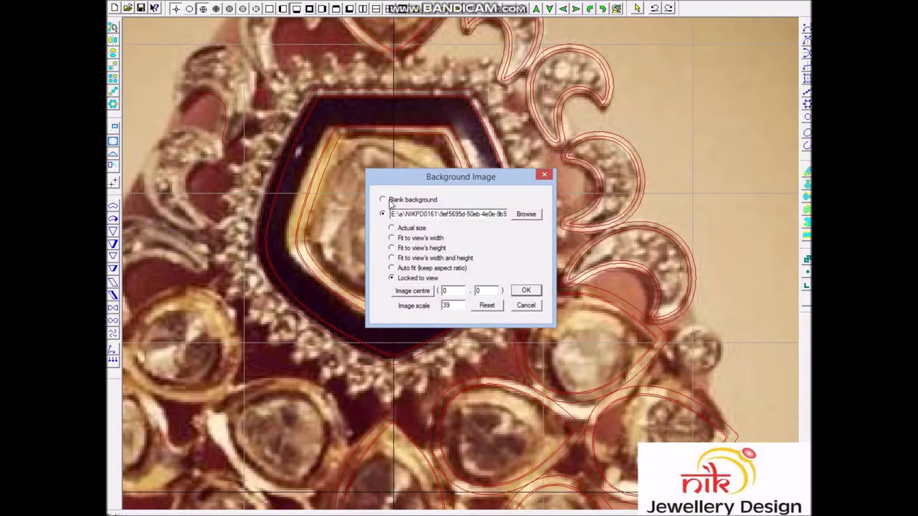
{"action": "left_click", "coordinate": [390, 201]}
{"action": "key", "text": "Return"}
Inspect the outlines on the blank grid, briefly selecting and deselecting the top two crescents
{"action": "scroll", "coordinate": [495, 230], "scroll_direction": "down", "scroll_amount": 1}
{"action": "scroll", "coordinate": [494, 230], "scroll_direction": "down", "scroll_amount": 2}
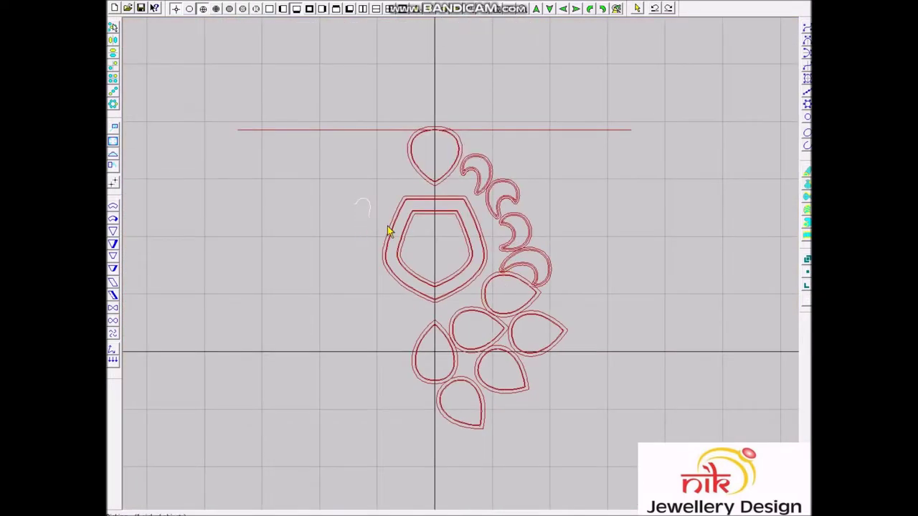
{"action": "scroll", "coordinate": [633, 330], "scroll_direction": "down", "scroll_amount": 2}
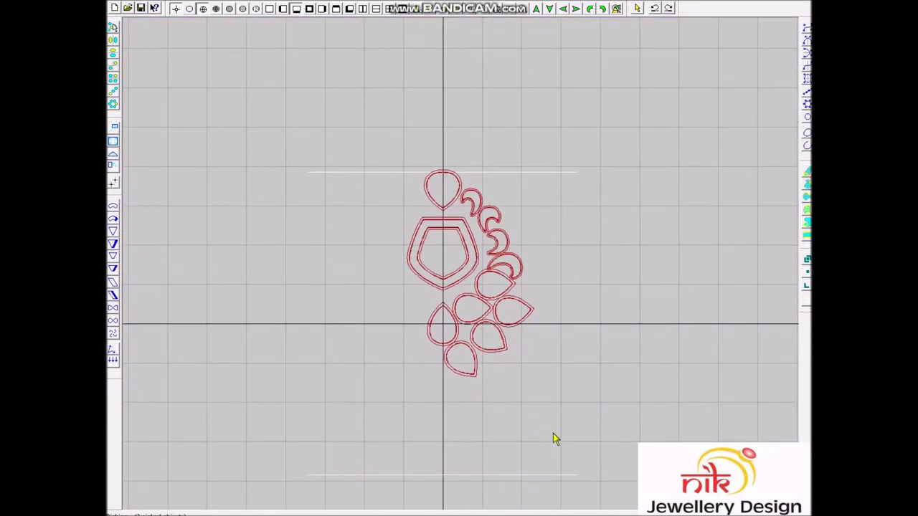
{"action": "scroll", "coordinate": [548, 394], "scroll_direction": "up", "scroll_amount": 4}
{"action": "scroll", "coordinate": [512, 304], "scroll_direction": "down", "scroll_amount": 2}
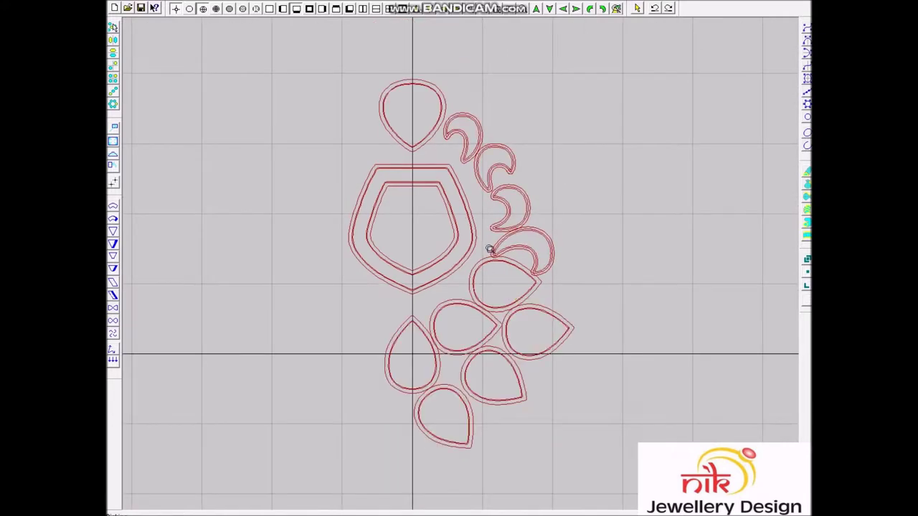
{"action": "scroll", "coordinate": [485, 378], "scroll_direction": "up", "scroll_amount": 1}
{"action": "mouse_move", "coordinate": [436, 140]}
{"action": "left_mouse_down"}
{"action": "mouse_move", "coordinate": [504, 188]}
{"action": "mouse_move", "coordinate": [596, 500]}
{"action": "left_mouse_up"}
{"action": "left_click", "coordinate": [439, 363]}
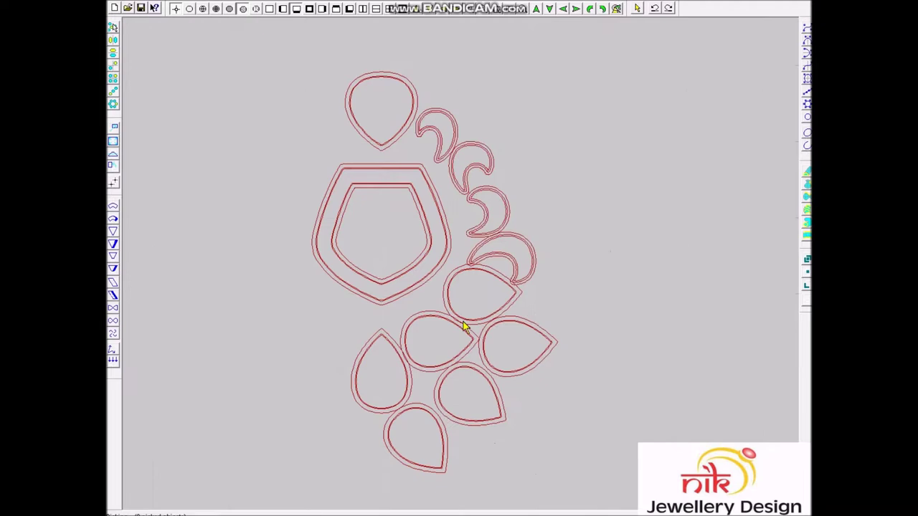
{"action": "scroll", "coordinate": [508, 364], "scroll_direction": "up", "scroll_amount": 2}
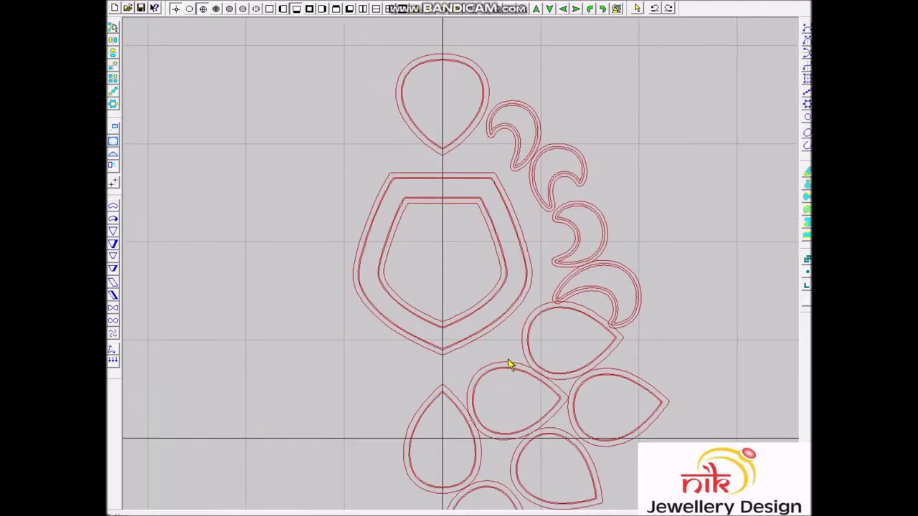
{"action": "scroll", "coordinate": [509, 364], "scroll_direction": "down", "scroll_amount": 2}
{"action": "scroll", "coordinate": [502, 373], "scroll_direction": "down", "scroll_amount": 1}
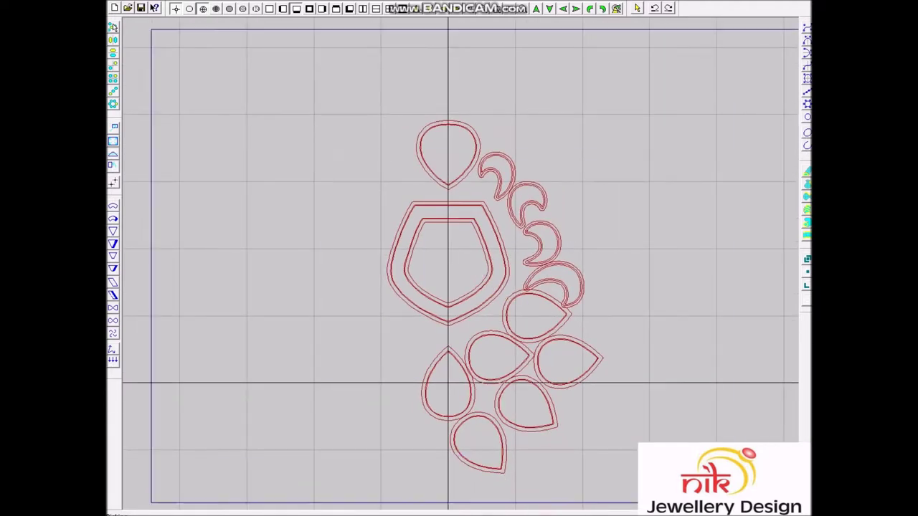
{"action": "scroll", "coordinate": [479, 393], "scroll_direction": "up", "scroll_amount": 1}
{"action": "scroll", "coordinate": [467, 447], "scroll_direction": "up", "scroll_amount": 1}
{"action": "scroll", "coordinate": [484, 303], "scroll_direction": "down", "scroll_amount": 1}
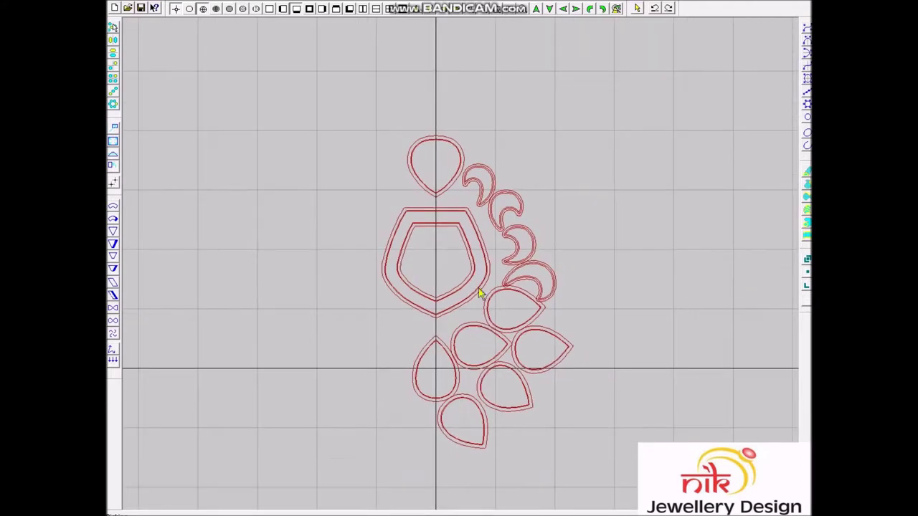
{"action": "scroll", "coordinate": [500, 385], "scroll_direction": "up", "scroll_amount": 2}
{"action": "scroll", "coordinate": [510, 338], "scroll_direction": "down", "scroll_amount": 1}
{"action": "scroll", "coordinate": [483, 324], "scroll_direction": "down", "scroll_amount": 1}
{"action": "scroll", "coordinate": [467, 369], "scroll_direction": "down", "scroll_amount": 1}
{"action": "scroll", "coordinate": [485, 409], "scroll_direction": "up", "scroll_amount": 2}
{"action": "scroll", "coordinate": [518, 420], "scroll_direction": "up", "scroll_amount": 1}
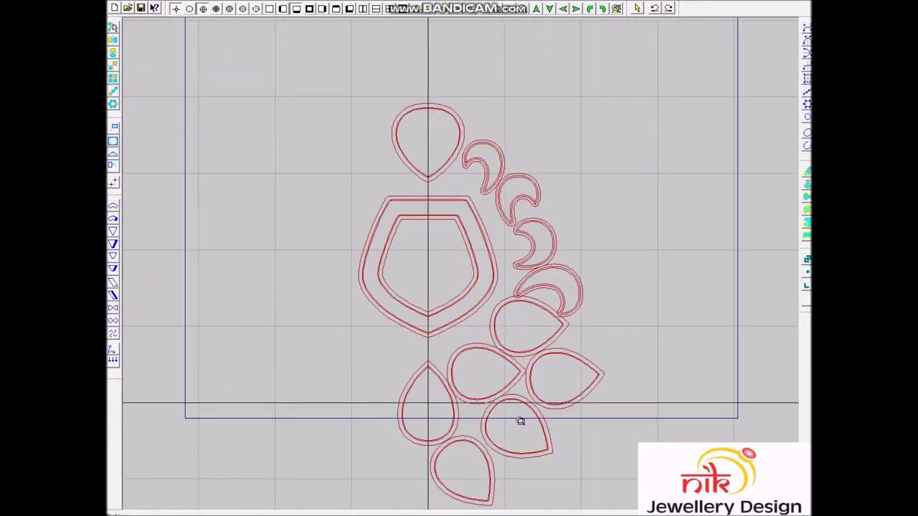
{"action": "scroll", "coordinate": [545, 359], "scroll_direction": "down", "scroll_amount": 1}
{"action": "scroll", "coordinate": [506, 475], "scroll_direction": "up", "scroll_amount": 1}
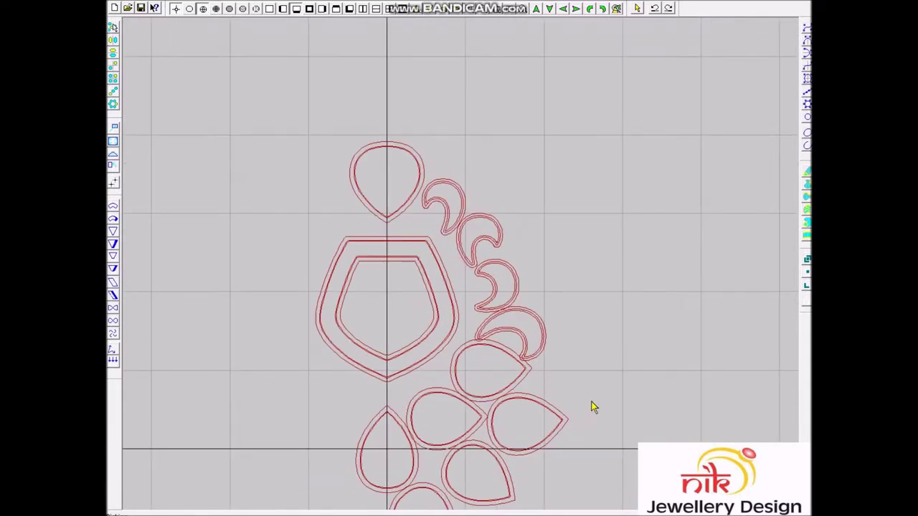
Check the design in side view, then in top view place a small rounded square in the lower-left teardrop
{"action": "key", "text": "F2"}
{"action": "key", "text": "F1"}
{"action": "scroll", "coordinate": [505, 358], "scroll_direction": "down", "scroll_amount": 1}
{"action": "scroll", "coordinate": [494, 352], "scroll_direction": "down", "scroll_amount": 1}
{"action": "scroll", "coordinate": [451, 416], "scroll_direction": "up", "scroll_amount": 3}
{"action": "scroll", "coordinate": [439, 252], "scroll_direction": "down", "scroll_amount": 1}
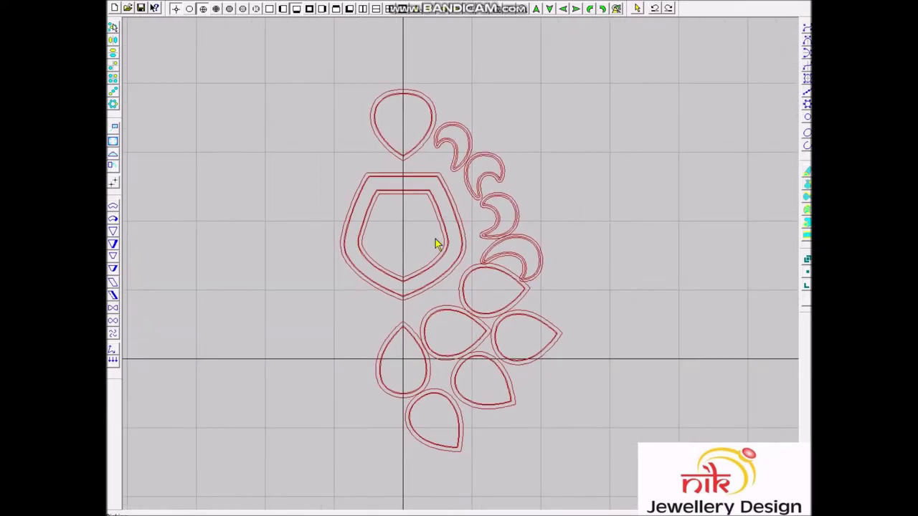
{"action": "scroll", "coordinate": [428, 183], "scroll_direction": "up", "scroll_amount": 2}
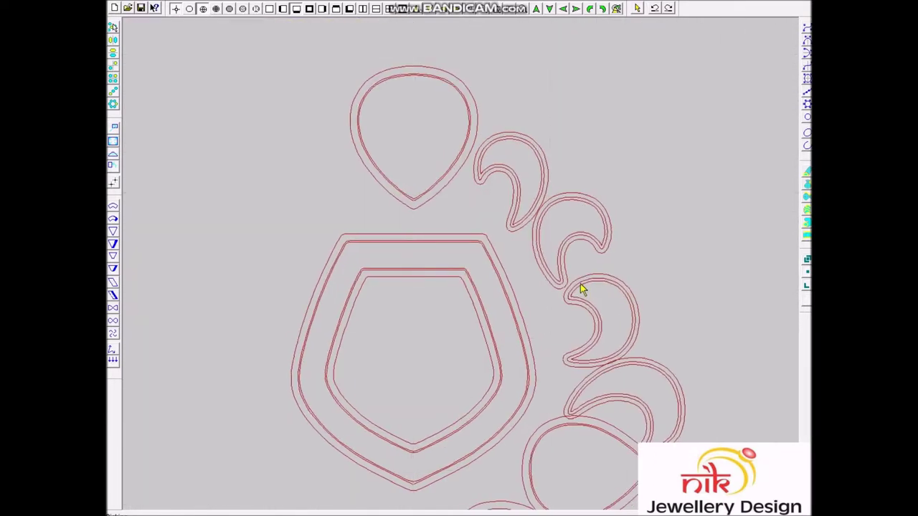
{"action": "scroll", "coordinate": [430, 285], "scroll_direction": "up", "scroll_amount": 1}
{"action": "scroll", "coordinate": [485, 297], "scroll_direction": "up", "scroll_amount": 1}
{"action": "scroll", "coordinate": [472, 379], "scroll_direction": "down", "scroll_amount": 1}
{"action": "scroll", "coordinate": [490, 380], "scroll_direction": "up", "scroll_amount": 1}
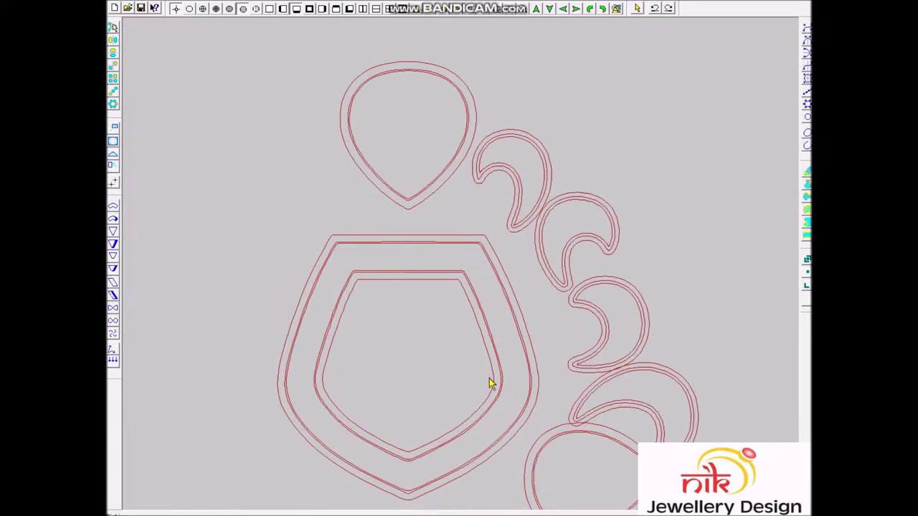
{"action": "scroll", "coordinate": [443, 213], "scroll_direction": "up", "scroll_amount": 1}
{"action": "scroll", "coordinate": [470, 290], "scroll_direction": "down", "scroll_amount": 2}
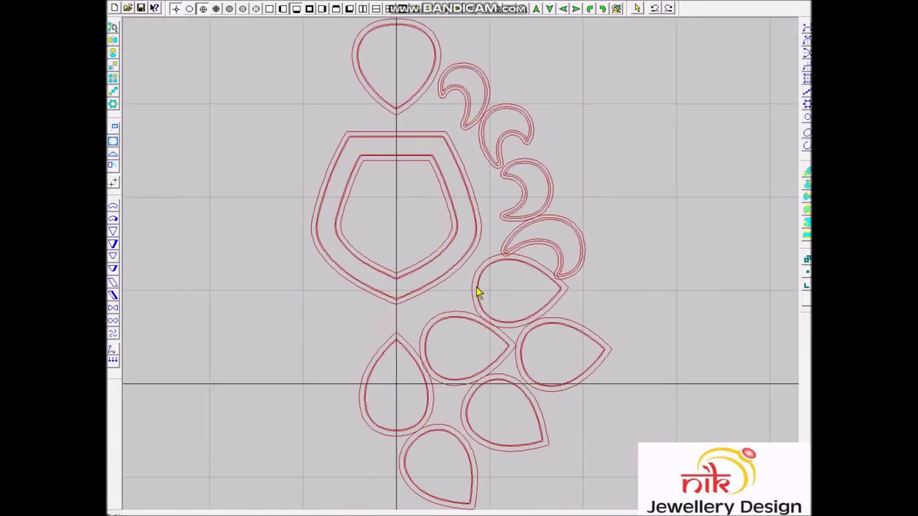
{"action": "left_click", "coordinate": [477, 287]}
{"action": "left_click", "coordinate": [476, 286]}
Pull the rounded square's top edge up into an arc, then lower the arc to flatten the dome
{"action": "scroll", "coordinate": [404, 380], "scroll_direction": "up", "scroll_amount": 3}
{"action": "scroll", "coordinate": [420, 363], "scroll_direction": "up", "scroll_amount": 2}
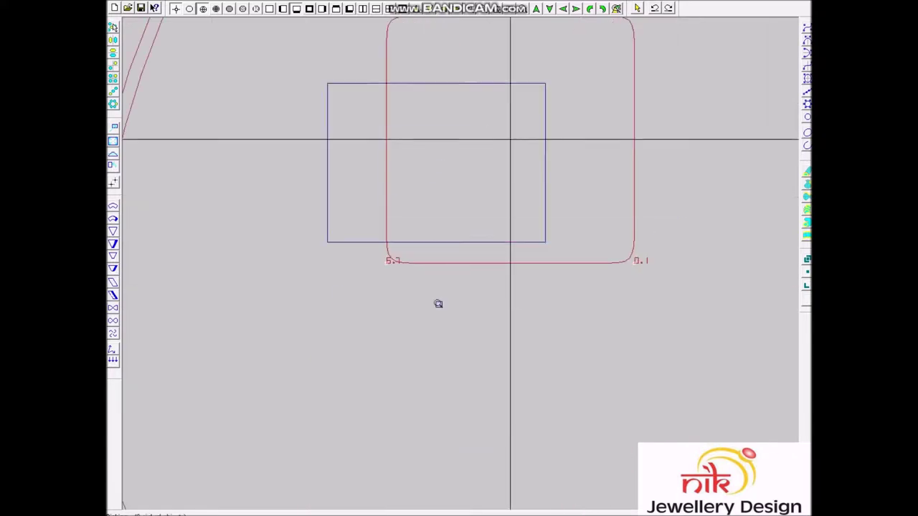
{"action": "left_click_drag", "start_coordinate": [510, 349], "coordinate": [510, 257]}
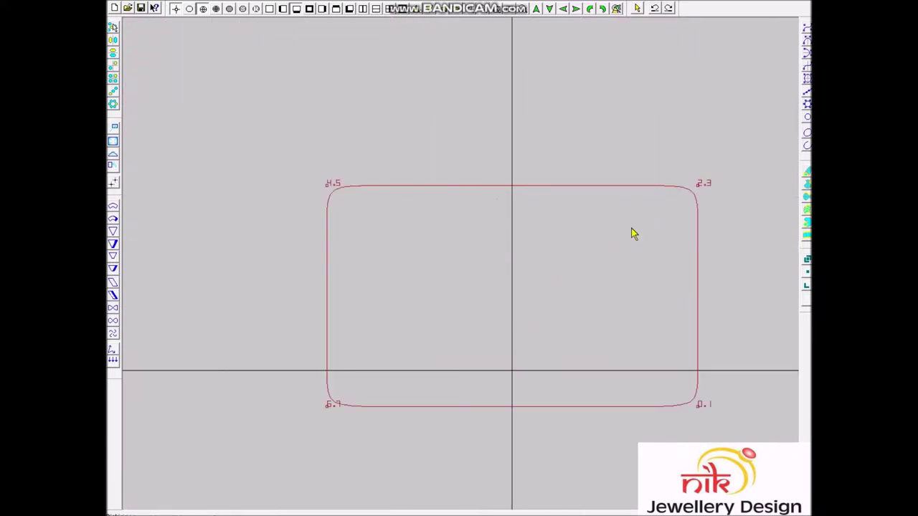
{"action": "left_click_drag", "start_coordinate": [710, 189], "coordinate": [627, 119]}
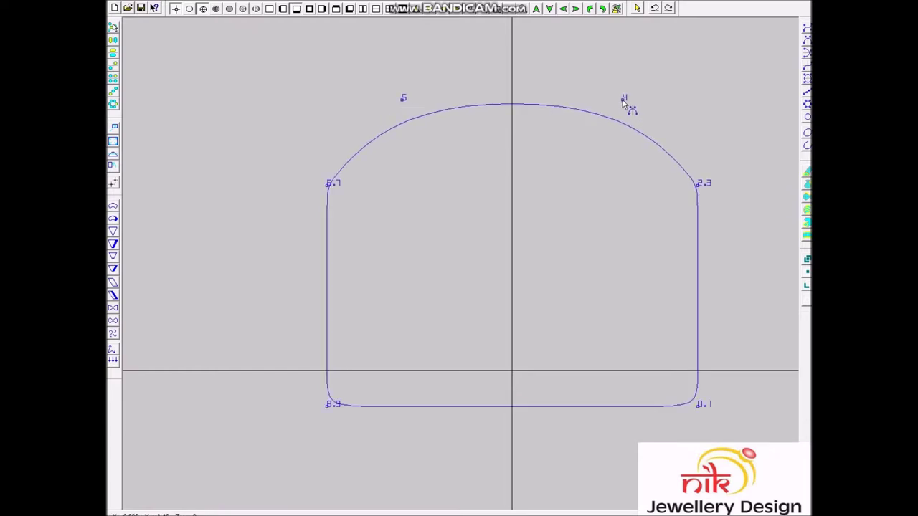
{"action": "scroll", "coordinate": [496, 180], "scroll_direction": "down", "scroll_amount": 2}
{"action": "left_click_drag", "start_coordinate": [260, 118], "coordinate": [751, 270]}
{"action": "mouse_move", "coordinate": [593, 203]}
{"action": "left_mouse_down"}
{"action": "mouse_move", "coordinate": [593, 267]}
{"action": "mouse_move", "coordinate": [618, 225]}
{"action": "left_mouse_up"}
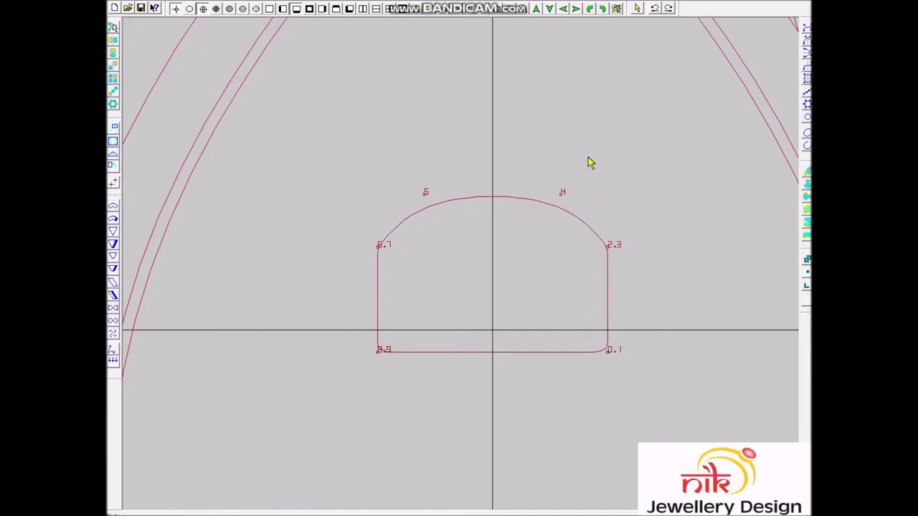
{"action": "scroll", "coordinate": [515, 318], "scroll_direction": "up", "scroll_amount": 2}
{"action": "scroll", "coordinate": [504, 242], "scroll_direction": "down", "scroll_amount": 1}
{"action": "scroll", "coordinate": [512, 244], "scroll_direction": "down", "scroll_amount": 2}
{"action": "scroll", "coordinate": [512, 244], "scroll_direction": "down", "scroll_amount": 5}
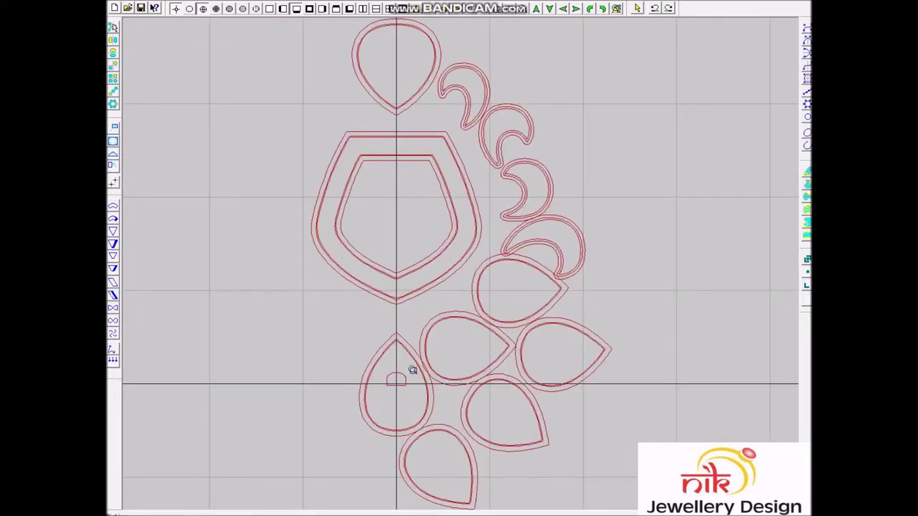
{"action": "scroll", "coordinate": [381, 393], "scroll_direction": "up", "scroll_amount": 3}
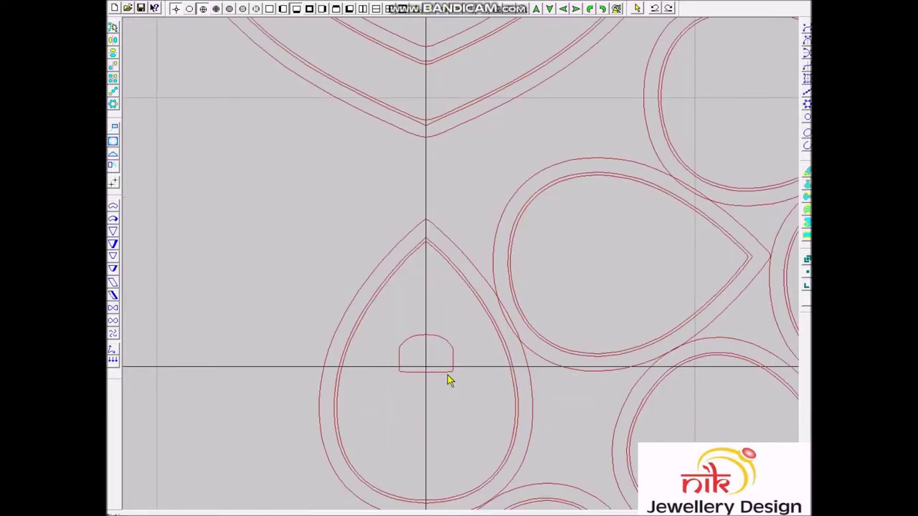
{"action": "scroll", "coordinate": [467, 251], "scroll_direction": "down", "scroll_amount": 2}
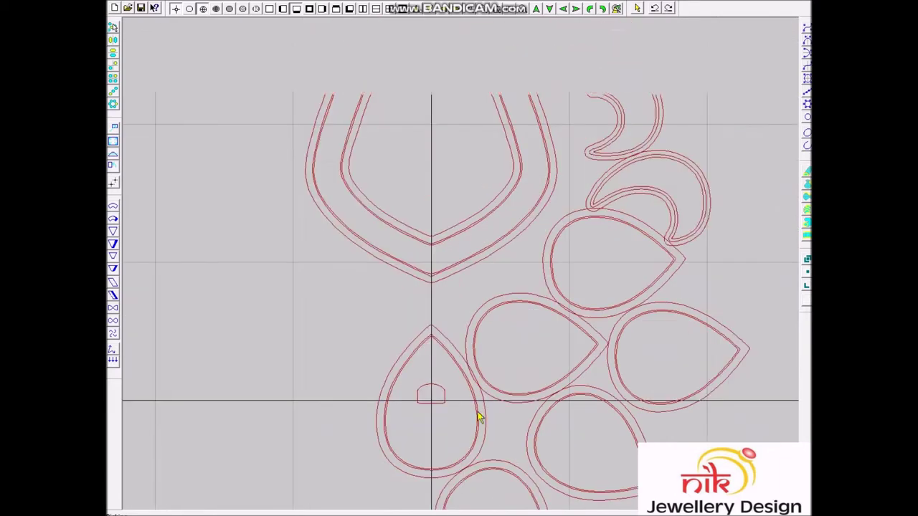
{"action": "scroll", "coordinate": [518, 297], "scroll_direction": "down", "scroll_amount": 2}
{"action": "scroll", "coordinate": [480, 328], "scroll_direction": "up", "scroll_amount": 1}
{"action": "scroll", "coordinate": [484, 266], "scroll_direction": "down", "scroll_amount": 1}
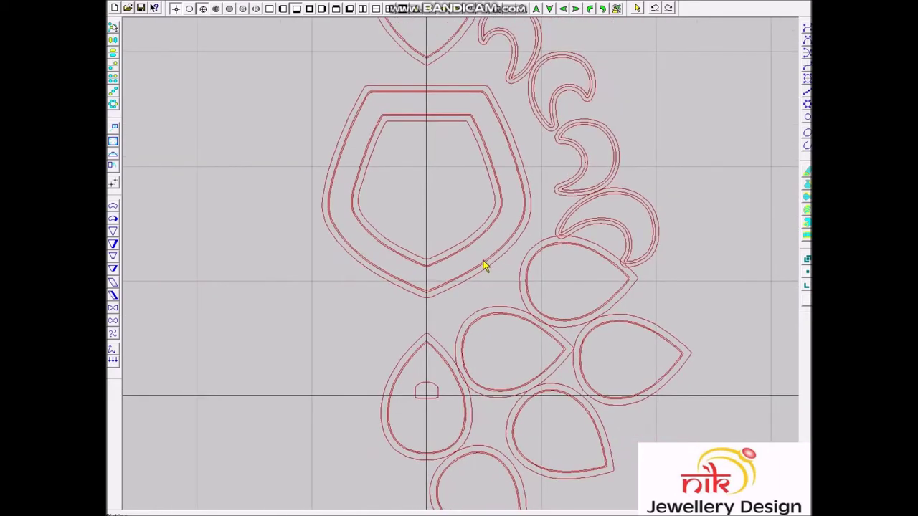
{"action": "scroll", "coordinate": [435, 380], "scroll_direction": "up", "scroll_amount": 3}
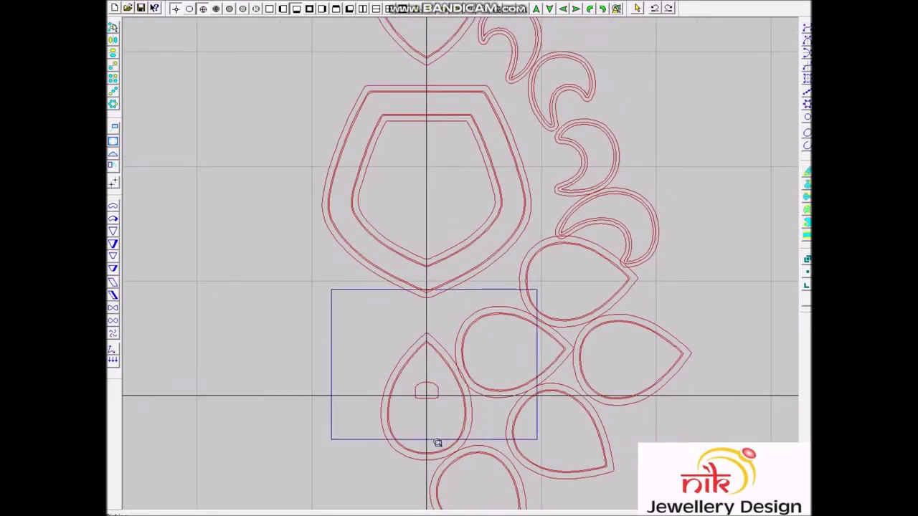
{"action": "scroll", "coordinate": [473, 291], "scroll_direction": "up", "scroll_amount": 2}
{"action": "scroll", "coordinate": [498, 266], "scroll_direction": "down", "scroll_amount": 2}
{"action": "scroll", "coordinate": [488, 287], "scroll_direction": "down", "scroll_amount": 3}
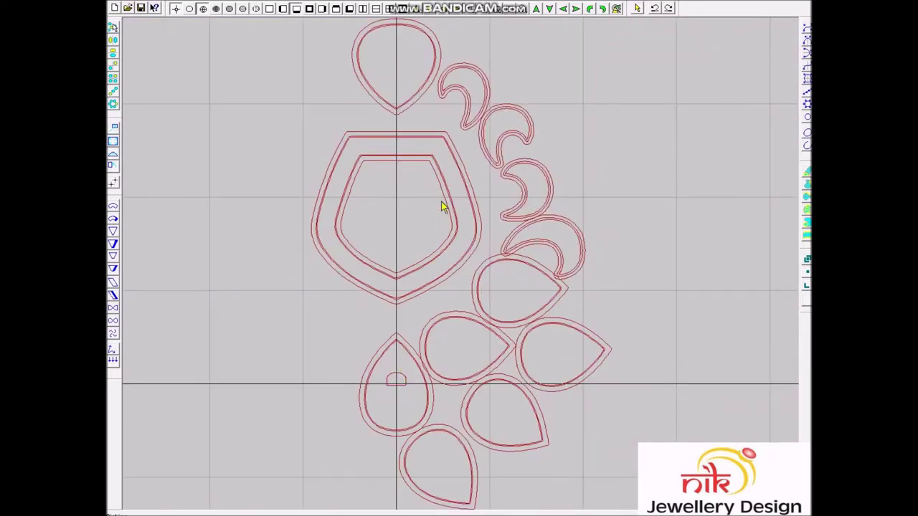
{"action": "scroll", "coordinate": [414, 147], "scroll_direction": "up", "scroll_amount": 3}
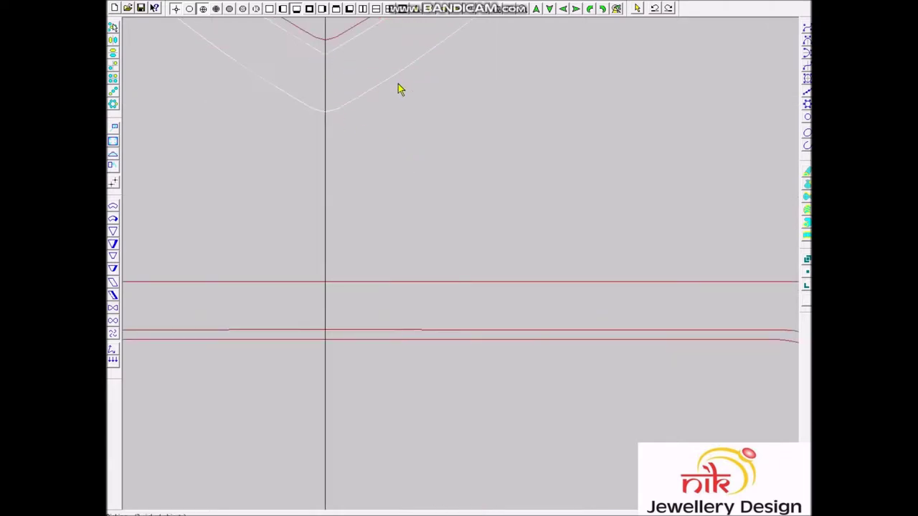
{"action": "scroll", "coordinate": [574, 202], "scroll_direction": "down", "scroll_amount": 2}
{"action": "left_click_drag", "start_coordinate": [570, 84], "coordinate": [658, 150]}
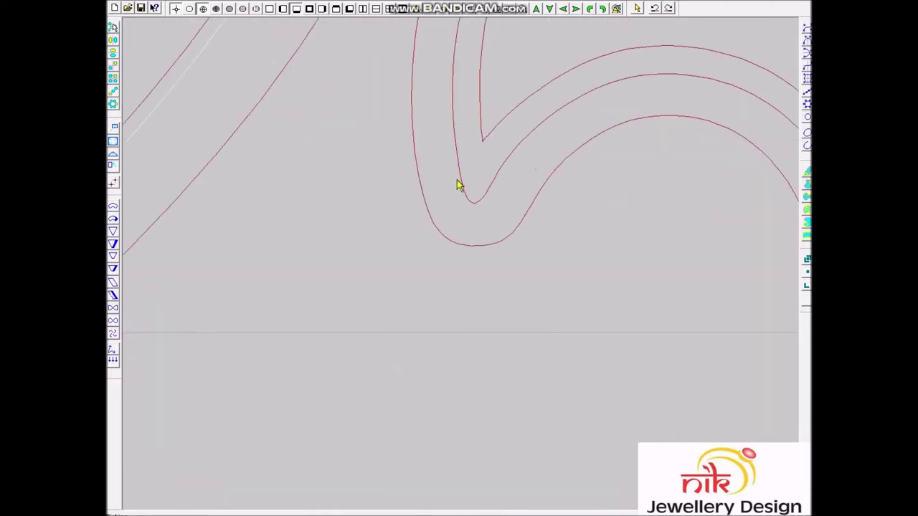
{"action": "left_click_drag", "start_coordinate": [459, 93], "coordinate": [500, 157]}
{"action": "scroll", "coordinate": [519, 245], "scroll_direction": "down", "scroll_amount": 2}
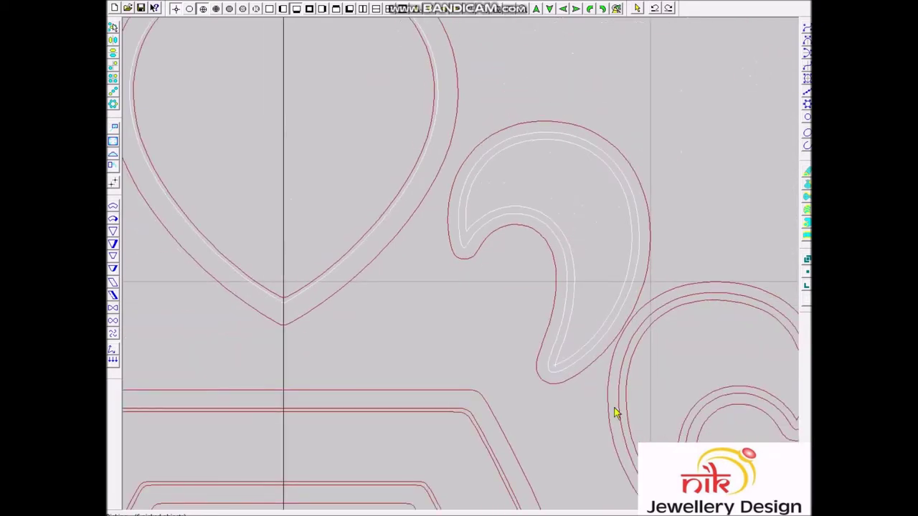
{"action": "scroll", "coordinate": [434, 250], "scroll_direction": "down", "scroll_amount": 2}
{"action": "left_click_drag", "start_coordinate": [502, 376], "coordinate": [732, 502]}
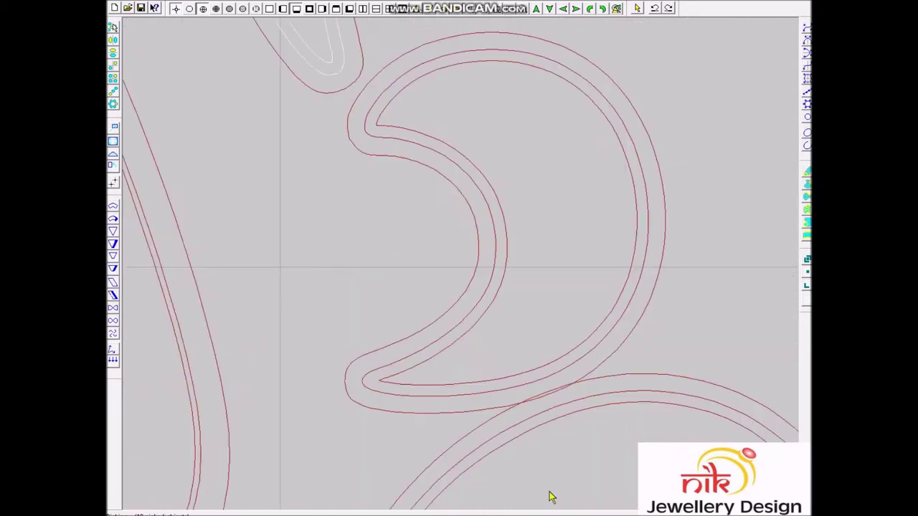
{"action": "left_click_drag", "start_coordinate": [372, 106], "coordinate": [402, 146]}
{"action": "scroll", "coordinate": [430, 286], "scroll_direction": "down", "scroll_amount": 2}
{"action": "scroll", "coordinate": [431, 376], "scroll_direction": "up", "scroll_amount": 2}
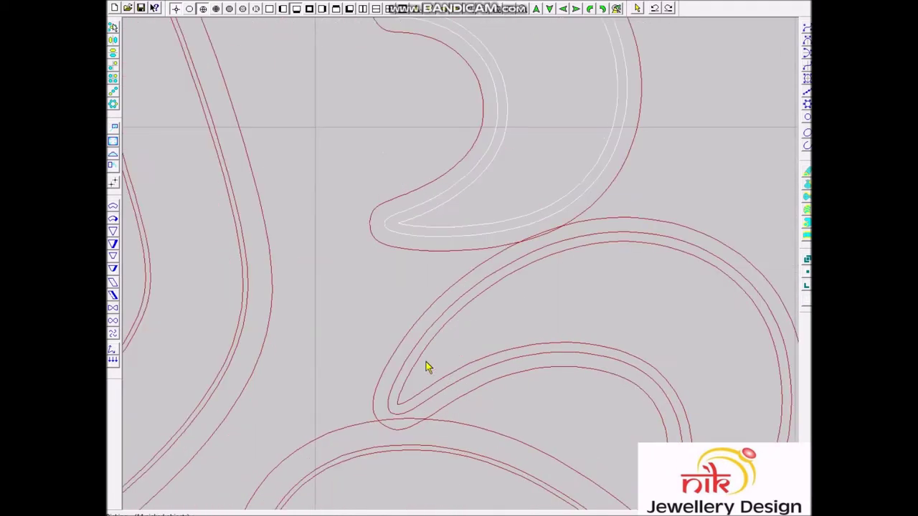
{"action": "left_click_drag", "start_coordinate": [418, 345], "coordinate": [471, 386]}
{"action": "scroll", "coordinate": [463, 391], "scroll_direction": "down", "scroll_amount": 2}
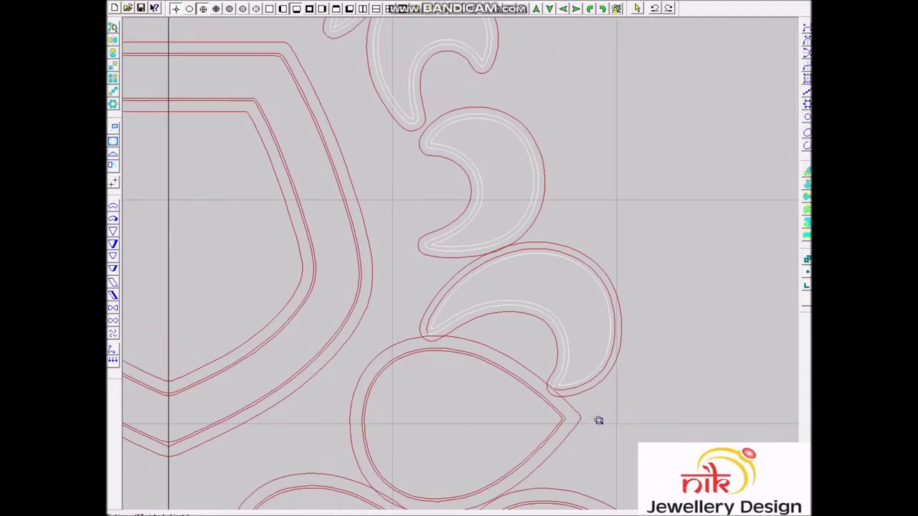
{"action": "scroll", "coordinate": [574, 412], "scroll_direction": "up", "scroll_amount": 2}
{"action": "scroll", "coordinate": [510, 335], "scroll_direction": "down", "scroll_amount": 1}
{"action": "scroll", "coordinate": [543, 400], "scroll_direction": "down", "scroll_amount": 1}
{"action": "scroll", "coordinate": [562, 309], "scroll_direction": "up", "scroll_amount": 2}
{"action": "scroll", "coordinate": [516, 251], "scroll_direction": "down", "scroll_amount": 1}
{"action": "scroll", "coordinate": [416, 297], "scroll_direction": "down", "scroll_amount": 1}
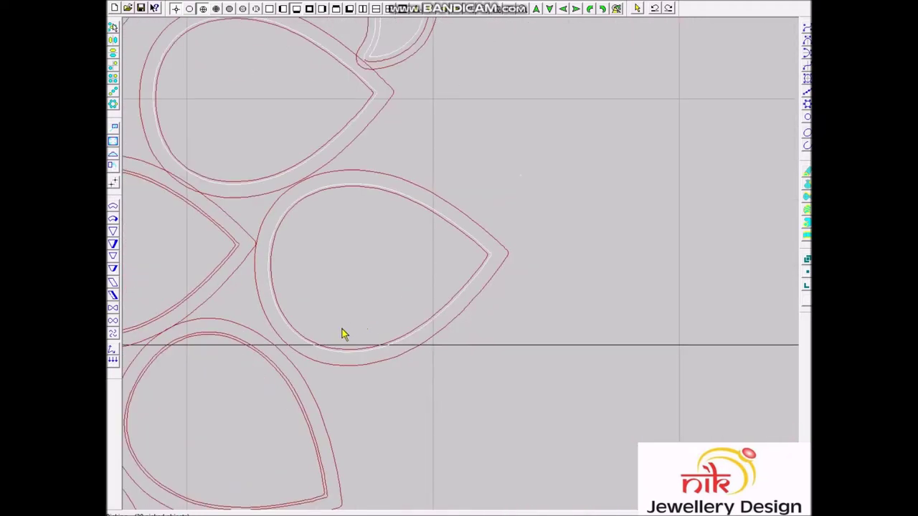
{"action": "scroll", "coordinate": [305, 387], "scroll_direction": "up", "scroll_amount": 2}
{"action": "scroll", "coordinate": [378, 393], "scroll_direction": "down", "scroll_amount": 1}
{"action": "scroll", "coordinate": [285, 414], "scroll_direction": "down", "scroll_amount": 1}
{"action": "scroll", "coordinate": [319, 451], "scroll_direction": "up", "scroll_amount": 2}
{"action": "left_click", "coordinate": [379, 400]}
{"action": "scroll", "coordinate": [311, 194], "scroll_direction": "down", "scroll_amount": 2}
{"action": "scroll", "coordinate": [345, 108], "scroll_direction": "down", "scroll_amount": 1}
{"action": "scroll", "coordinate": [442, 92], "scroll_direction": "up", "scroll_amount": 1}
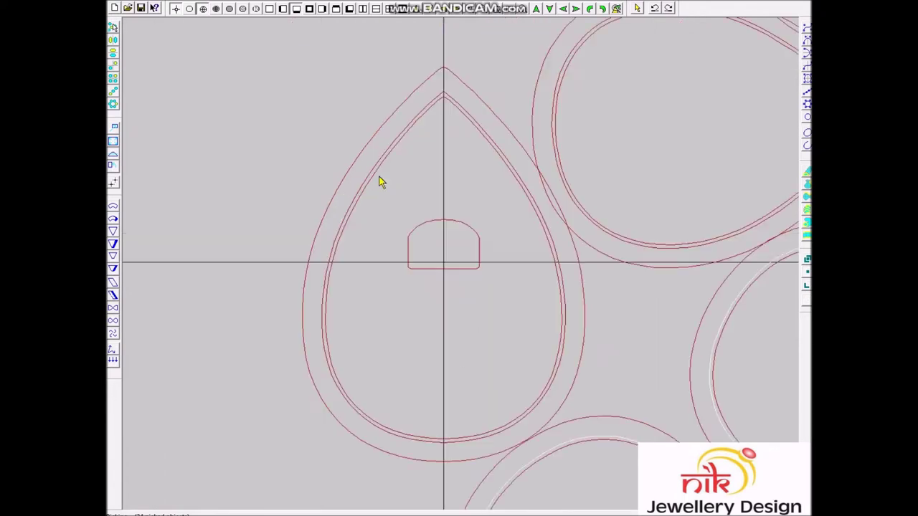
{"action": "scroll", "coordinate": [686, 229], "scroll_direction": "down", "scroll_amount": 1}
{"action": "scroll", "coordinate": [686, 229], "scroll_direction": "up", "scroll_amount": 2}
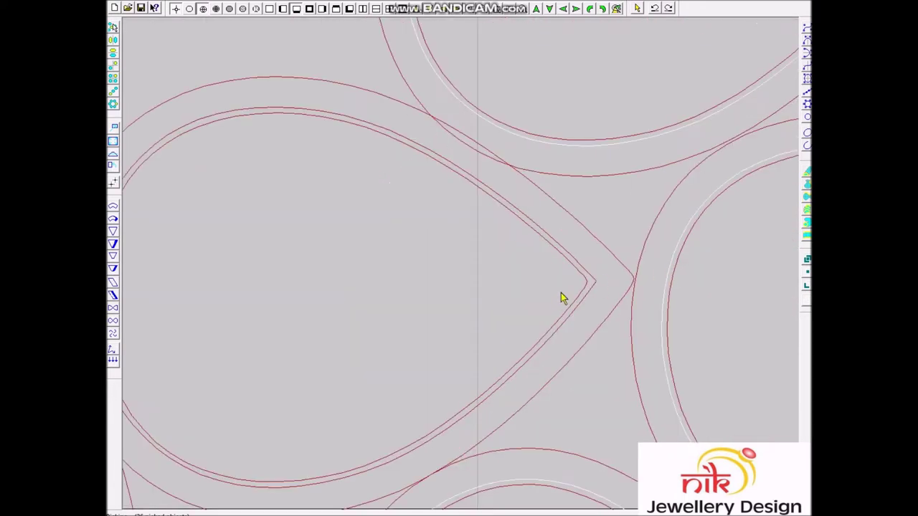
{"action": "scroll", "coordinate": [581, 279], "scroll_direction": "down", "scroll_amount": 1}
{"action": "scroll", "coordinate": [462, 201], "scroll_direction": "down", "scroll_amount": 1}
{"action": "scroll", "coordinate": [382, 283], "scroll_direction": "up", "scroll_amount": 2}
{"action": "left_click", "coordinate": [385, 364]}
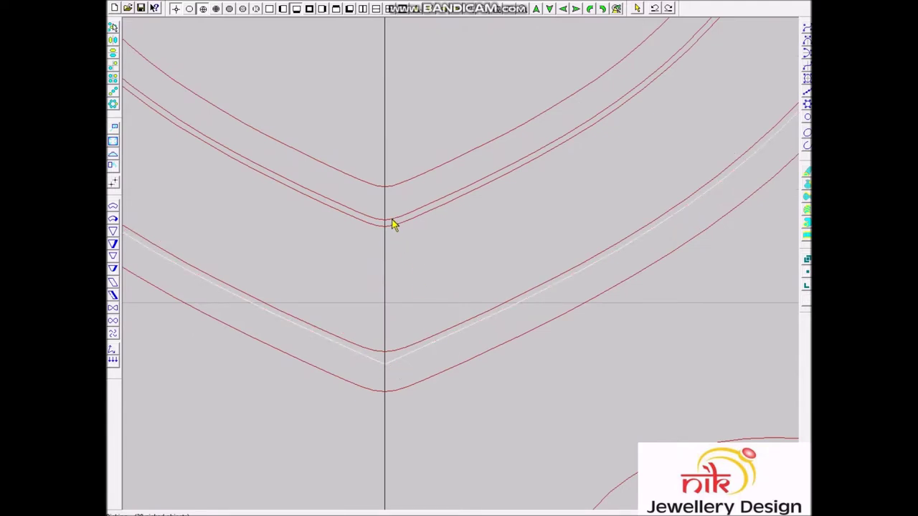
{"action": "scroll", "coordinate": [392, 224], "scroll_direction": "down", "scroll_amount": 1}
{"action": "scroll", "coordinate": [459, 202], "scroll_direction": "down", "scroll_amount": 1}
{"action": "scroll", "coordinate": [469, 201], "scroll_direction": "down", "scroll_amount": 1}
{"action": "scroll", "coordinate": [517, 302], "scroll_direction": "down", "scroll_amount": 1}
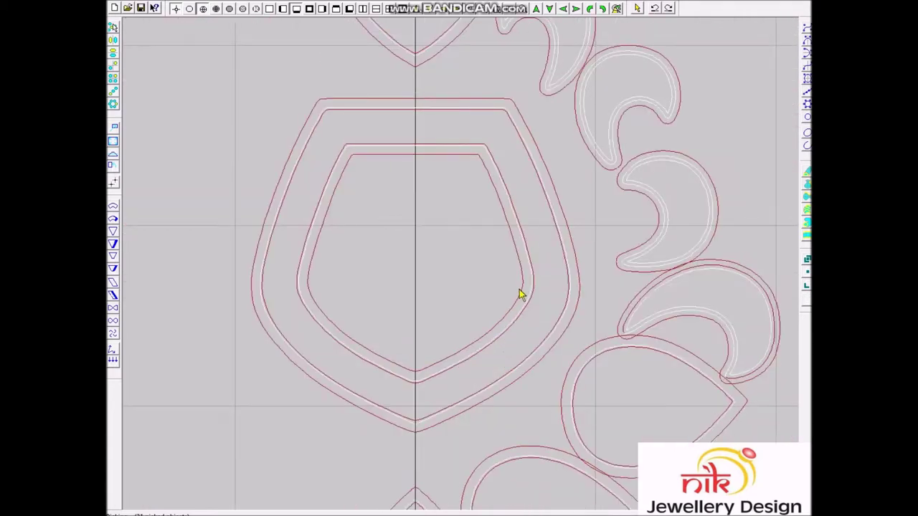
{"action": "scroll", "coordinate": [518, 290], "scroll_direction": "down", "scroll_amount": 1}
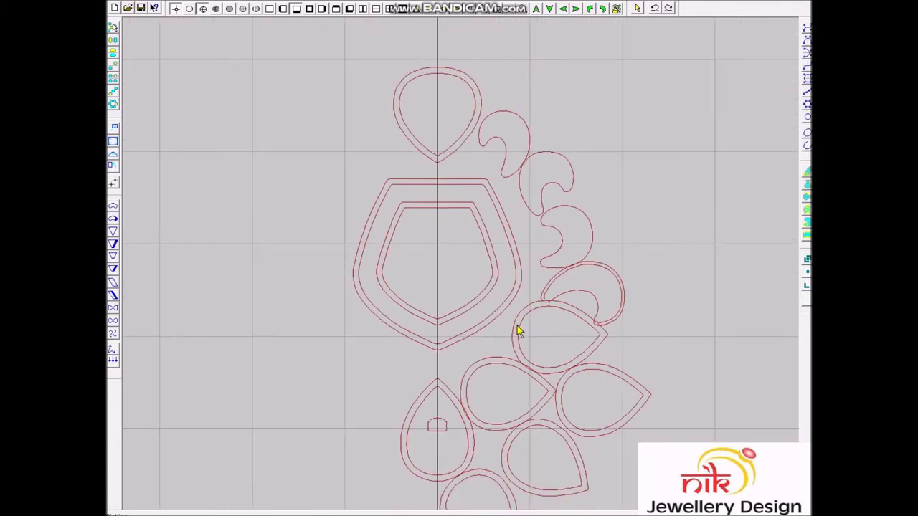
{"action": "scroll", "coordinate": [593, 297], "scroll_direction": "up", "scroll_amount": 3}
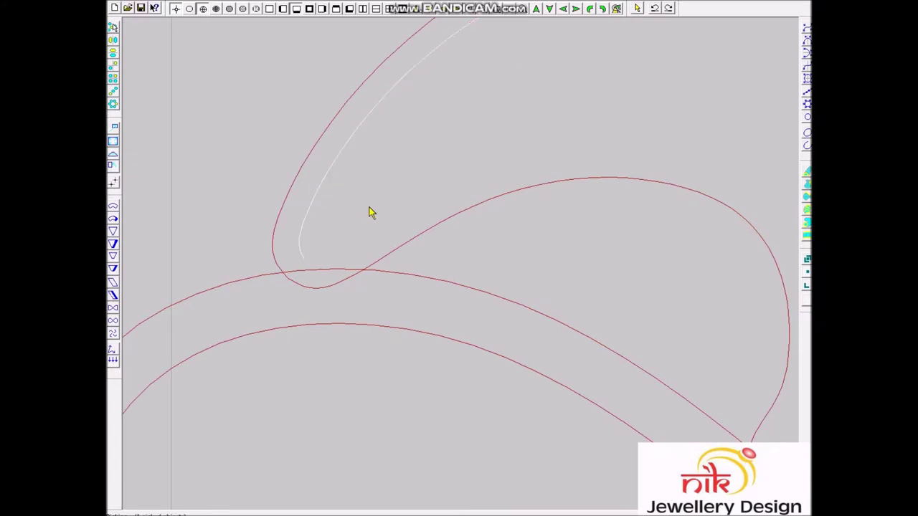
{"action": "scroll", "coordinate": [402, 215], "scroll_direction": "down", "scroll_amount": 3}
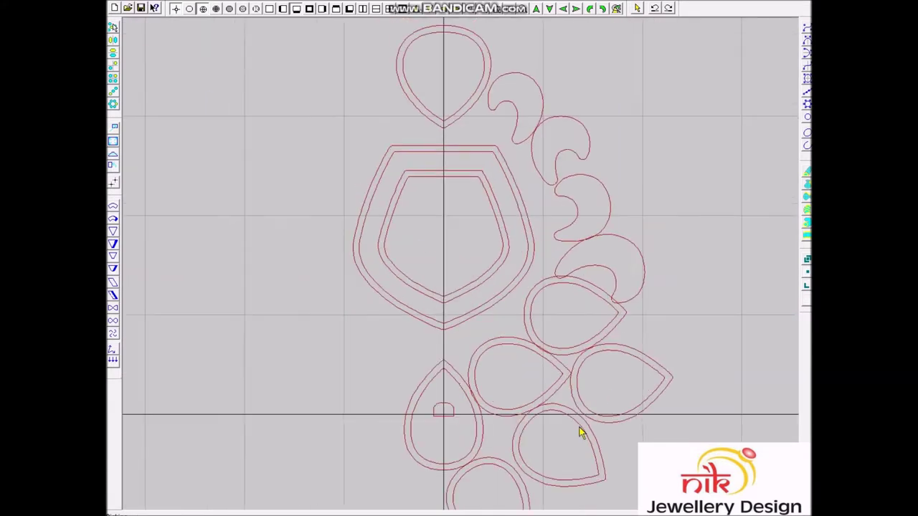
{"action": "scroll", "coordinate": [482, 273], "scroll_direction": "up", "scroll_amount": 2}
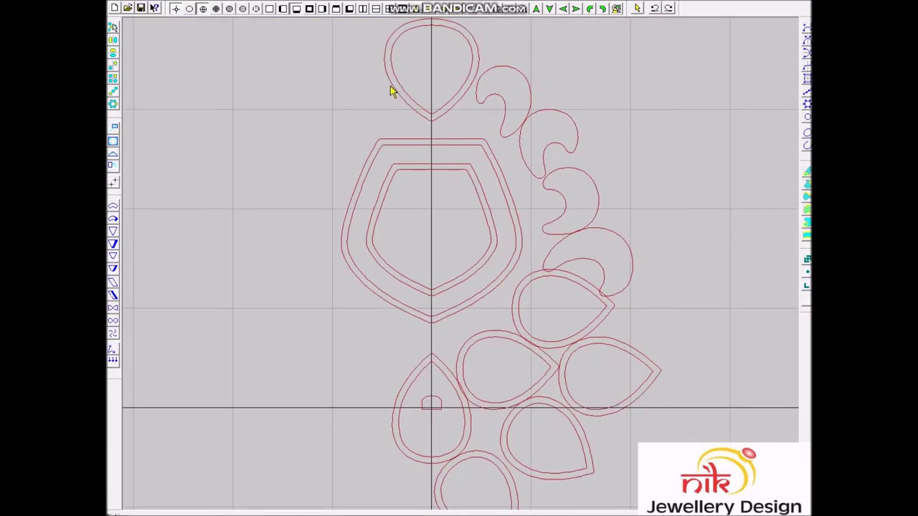
{"action": "left_click_drag", "start_coordinate": [437, 190], "coordinate": [437, 190]}
Select the three teardrops below the crescents and build rail surfaces from their outlines
{"action": "left_click_drag", "start_coordinate": [445, 425], "coordinate": [593, 418]}
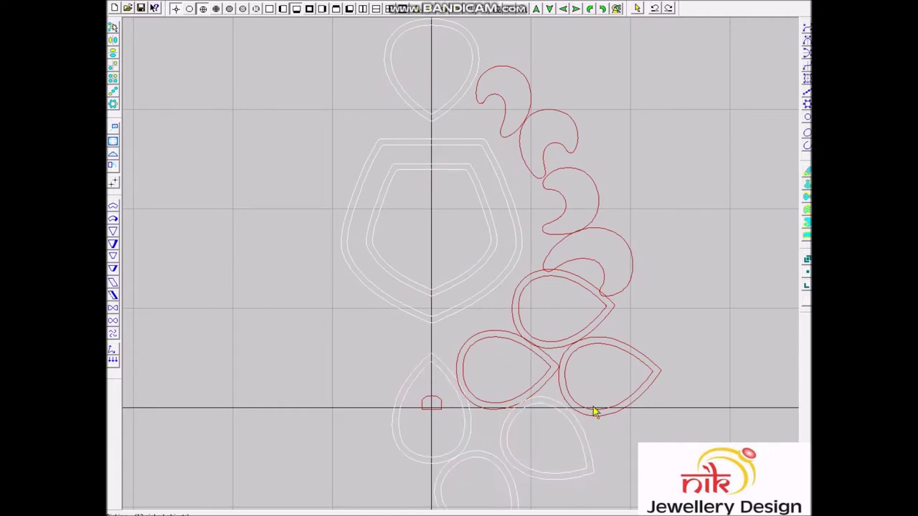
{"action": "left_click", "coordinate": [534, 349]}
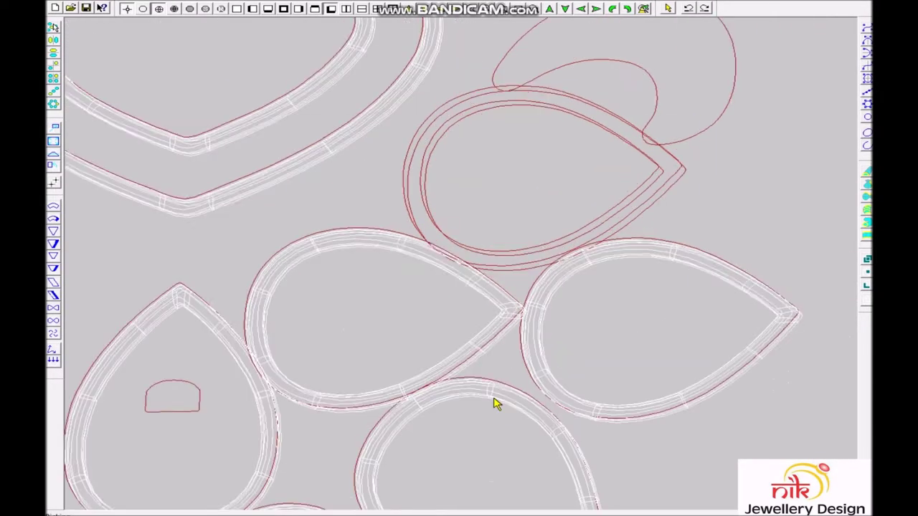
{"action": "left_click", "coordinate": [486, 309]}
{"action": "left_click", "coordinate": [485, 337]}
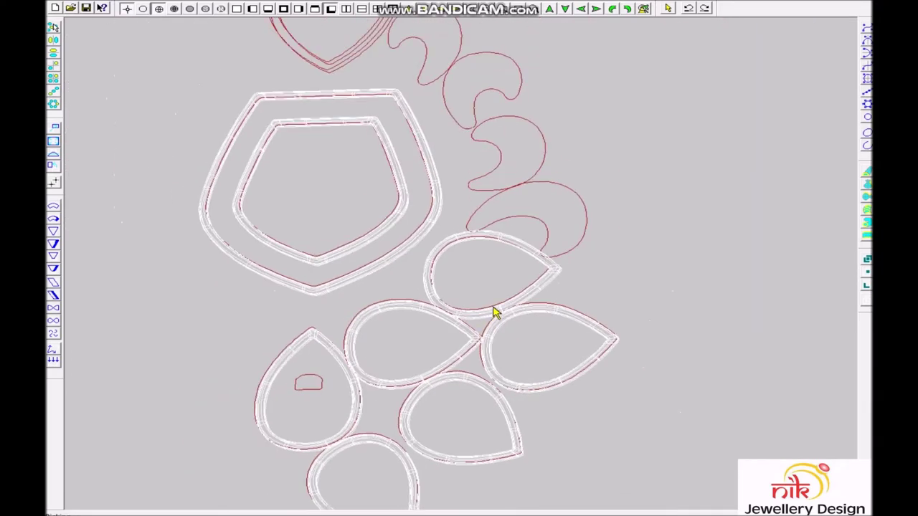
{"action": "left_click", "coordinate": [368, 100]}
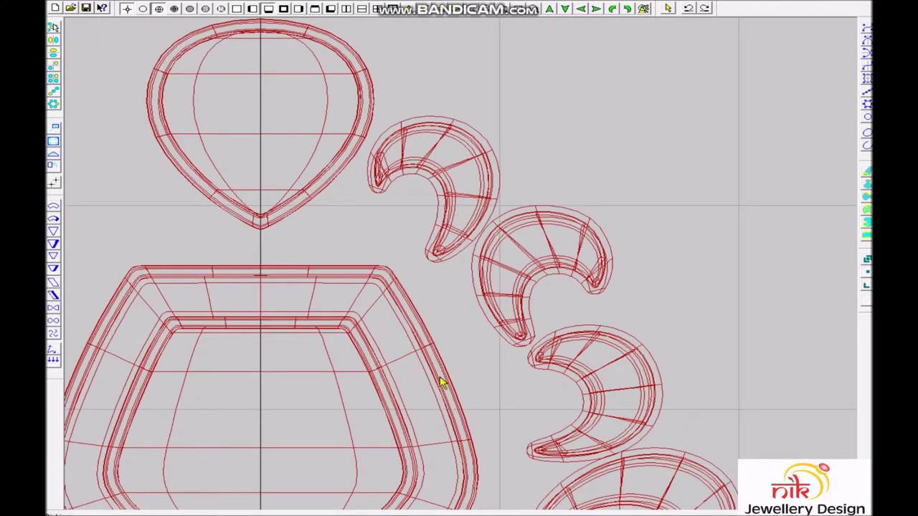
Open the pendant's reference photo from its folder
{"action": "scroll", "coordinate": [447, 248], "scroll_direction": "up", "scroll_amount": 3}
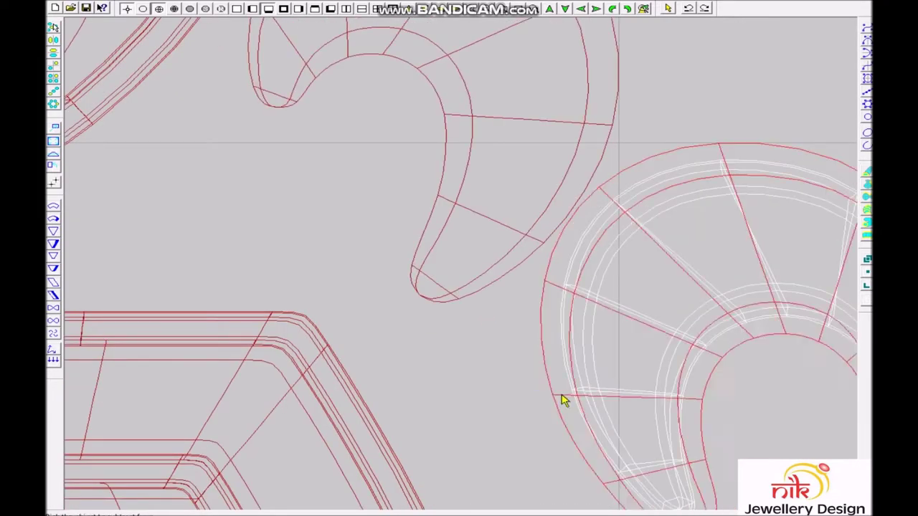
{"action": "scroll", "coordinate": [559, 400], "scroll_direction": "down", "scroll_amount": 3}
{"action": "scroll", "coordinate": [560, 381], "scroll_direction": "up", "scroll_amount": 3}
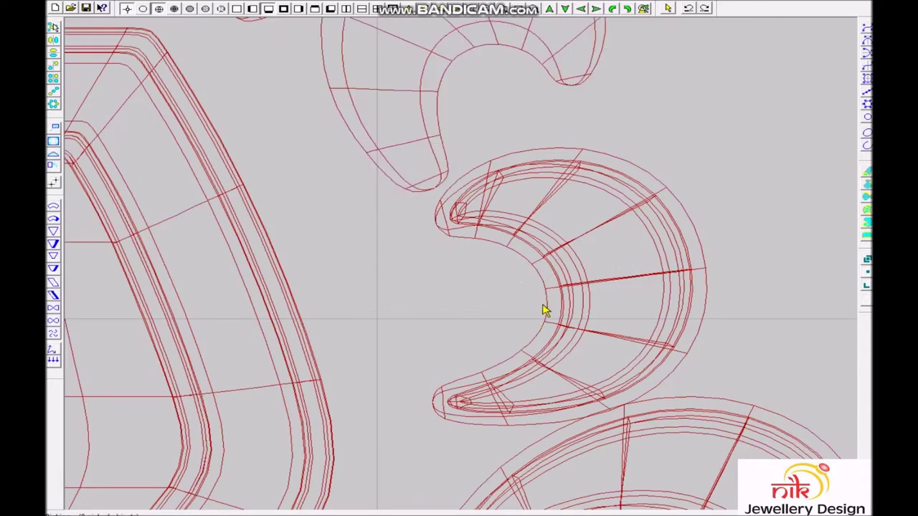
{"action": "scroll", "coordinate": [549, 287], "scroll_direction": "down", "scroll_amount": 3}
{"action": "scroll", "coordinate": [658, 359], "scroll_direction": "up", "scroll_amount": 3}
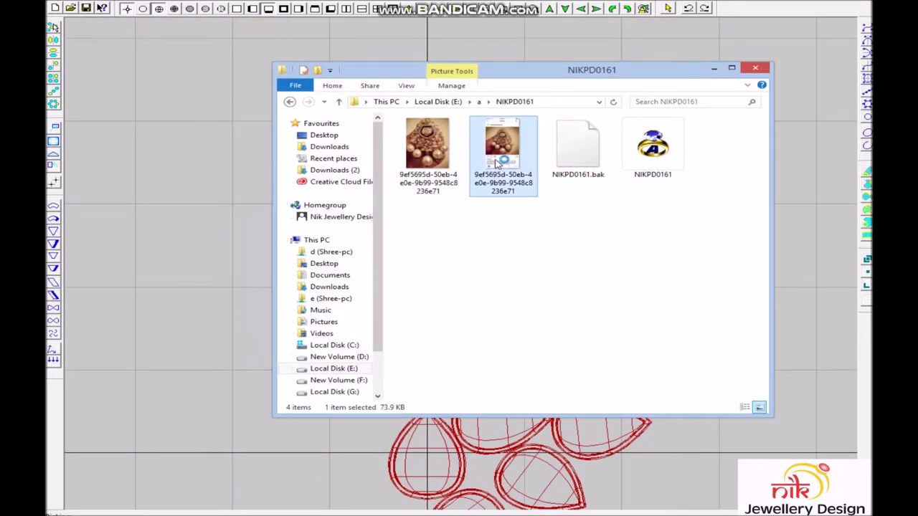
{"action": "double_click", "coordinate": [499, 157]}
{"action": "key", "text": "Right"}
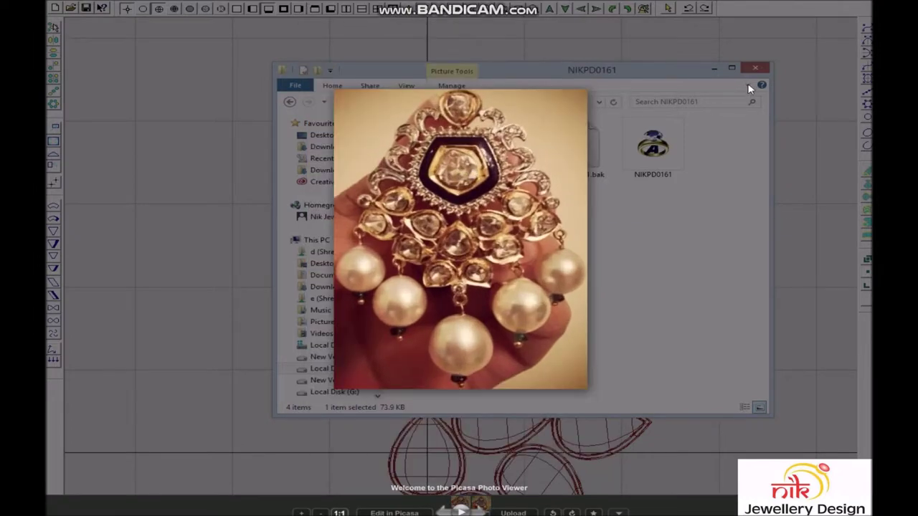
{"action": "left_click", "coordinate": [715, 68]}
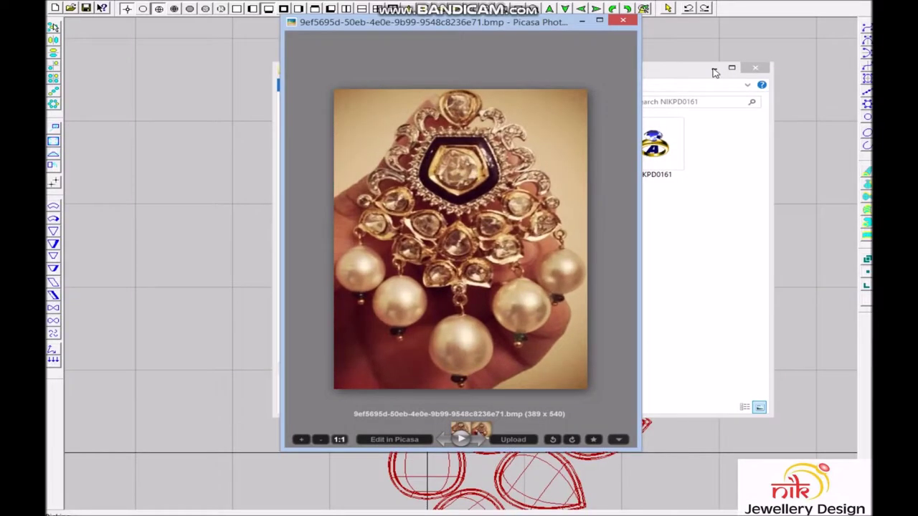
{"action": "left_click", "coordinate": [583, 22]}
{"action": "left_click", "coordinate": [714, 68]}
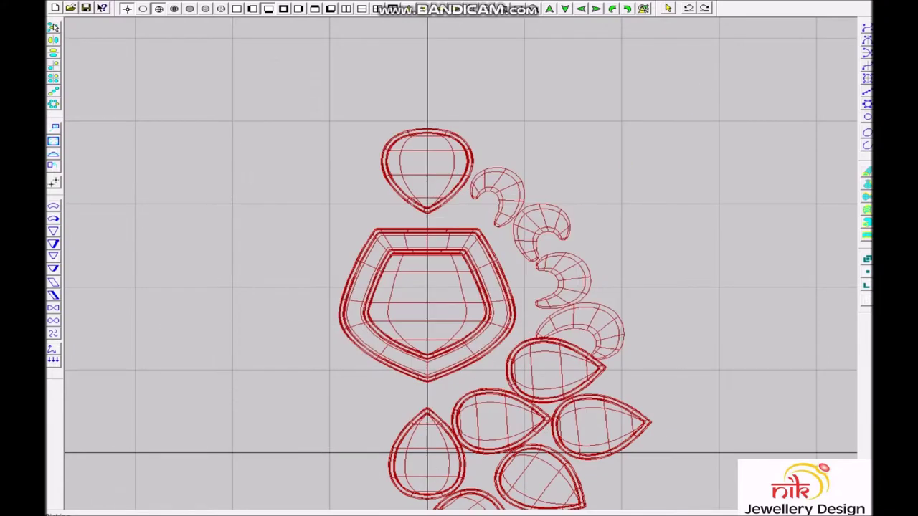
{"action": "left_click", "coordinate": [336, 512]}
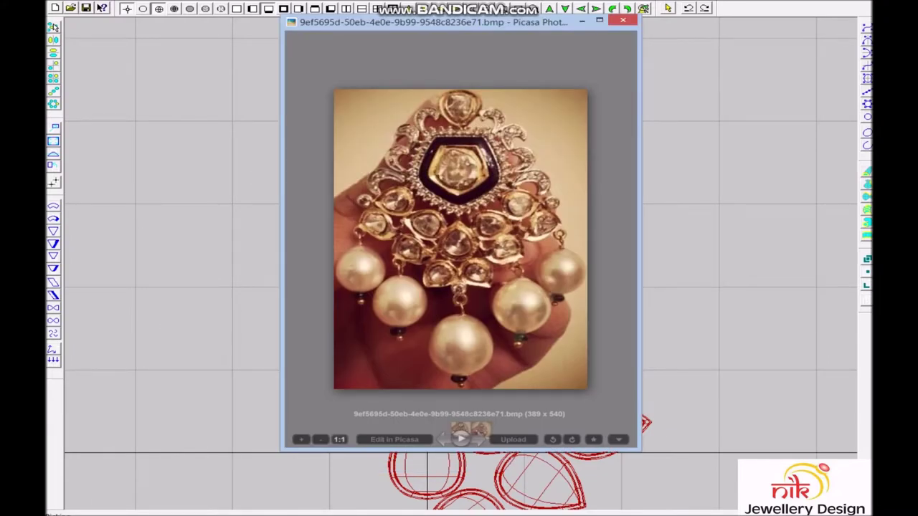
{"action": "left_click", "coordinate": [351, 512]}
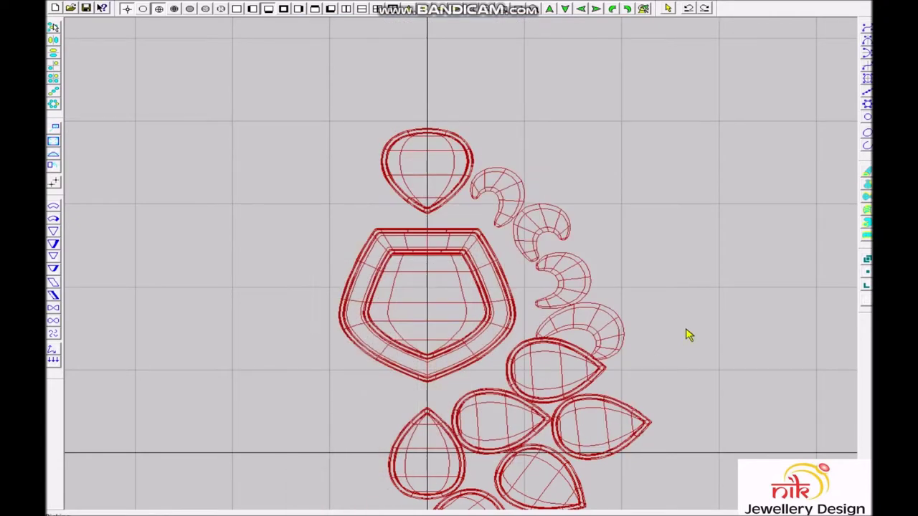
Return to wireframe display and compare the layout against the reference photo
{"action": "scroll", "coordinate": [480, 233], "scroll_direction": "up", "scroll_amount": 3}
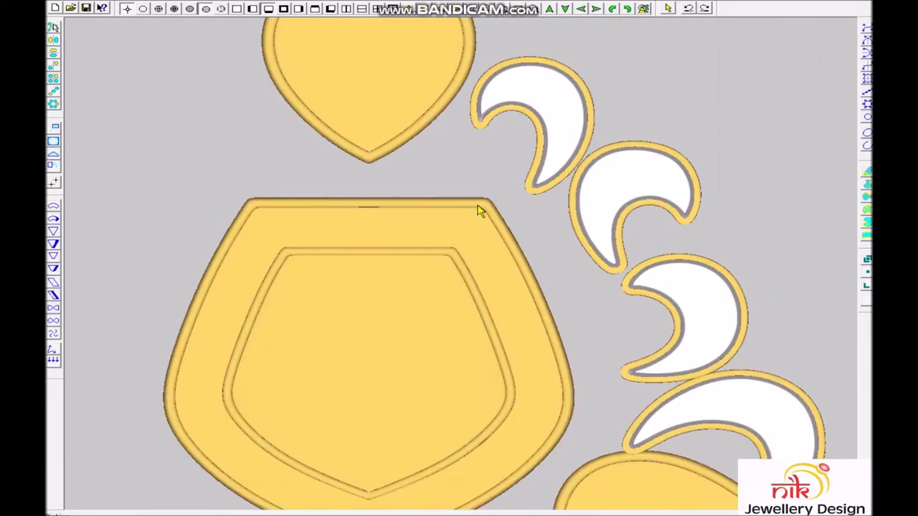
{"action": "left_click", "coordinate": [481, 211]}
{"action": "left_click", "coordinate": [350, 512]}
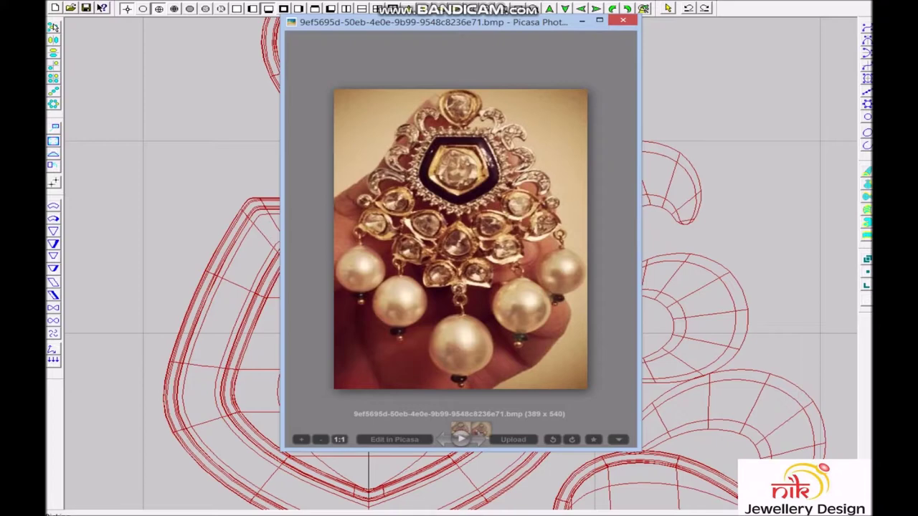
{"action": "key", "text": "Escape"}
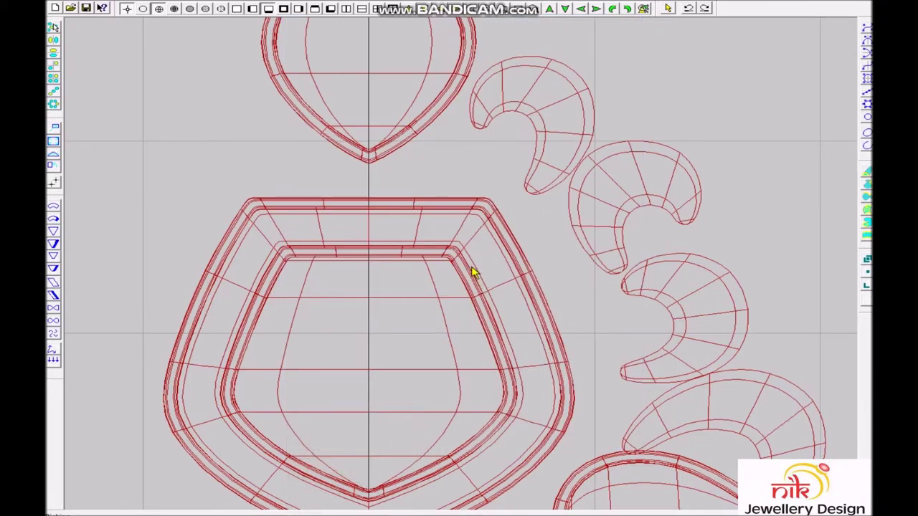
Select the top teardrop rails, right shield band, teardrop and oval bezels, then view them from the front
{"action": "left_click", "coordinate": [422, 151]}
{"action": "left_click", "coordinate": [460, 258]}
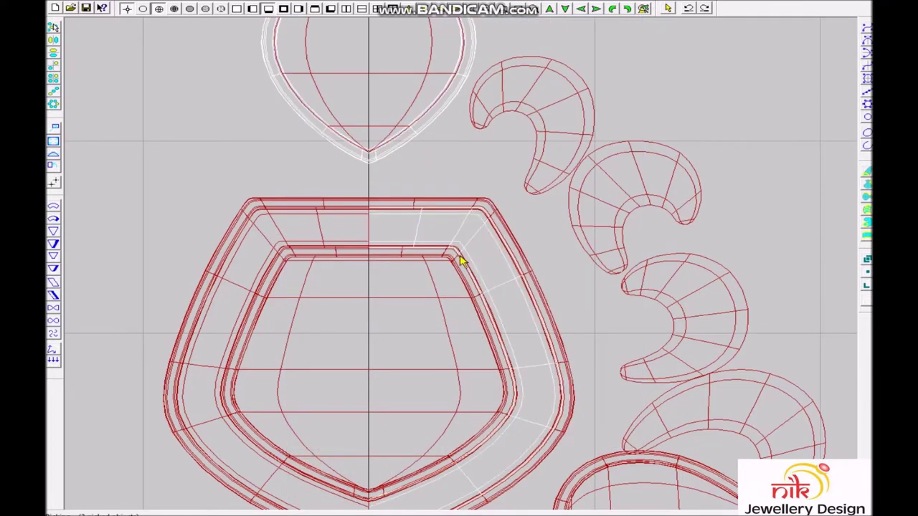
{"action": "scroll", "coordinate": [502, 297], "scroll_direction": "down", "scroll_amount": 5}
{"action": "scroll", "coordinate": [488, 420], "scroll_direction": "up", "scroll_amount": 6}
{"action": "left_click", "coordinate": [375, 214]}
{"action": "left_click", "coordinate": [480, 208]}
{"action": "left_click", "coordinate": [623, 129]}
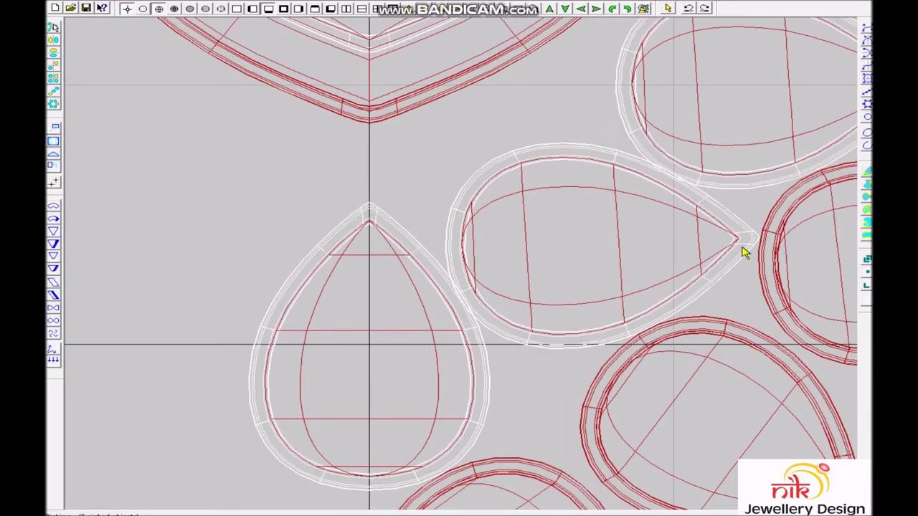
{"action": "left_click", "coordinate": [773, 304]}
{"action": "left_click", "coordinate": [741, 322]}
{"action": "scroll", "coordinate": [558, 379], "scroll_direction": "down", "scroll_amount": 2}
{"action": "scroll", "coordinate": [523, 391], "scroll_direction": "down", "scroll_amount": 1}
{"action": "left_click", "coordinate": [488, 403]}
{"action": "scroll", "coordinate": [521, 385], "scroll_direction": "down", "scroll_amount": 3}
{"action": "scroll", "coordinate": [529, 375], "scroll_direction": "down", "scroll_amount": 1}
{"action": "key", "text": "ctrl+F2"}
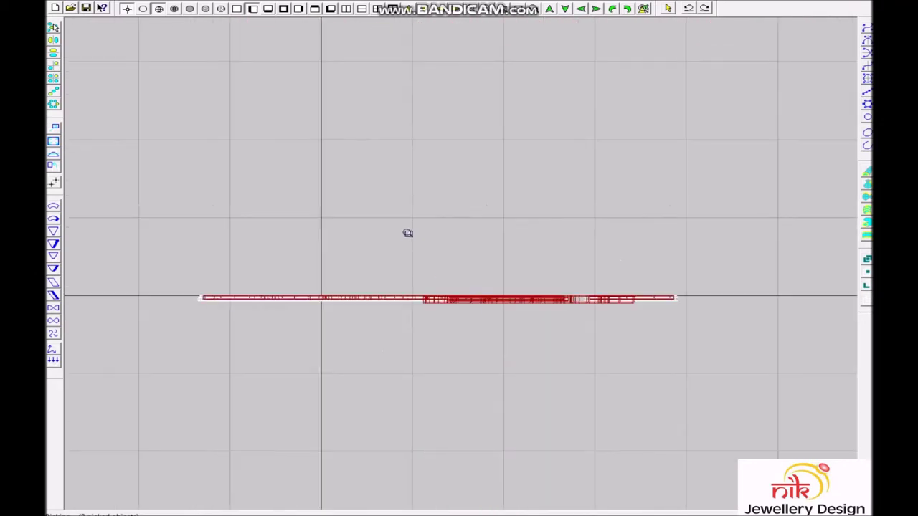
Move the edge-on row of stone settings up by 2 units with Transform, then view from the top
{"action": "scroll", "coordinate": [366, 387], "scroll_direction": "down", "scroll_amount": 1}
{"action": "scroll", "coordinate": [416, 388], "scroll_direction": "up", "scroll_amount": 2}
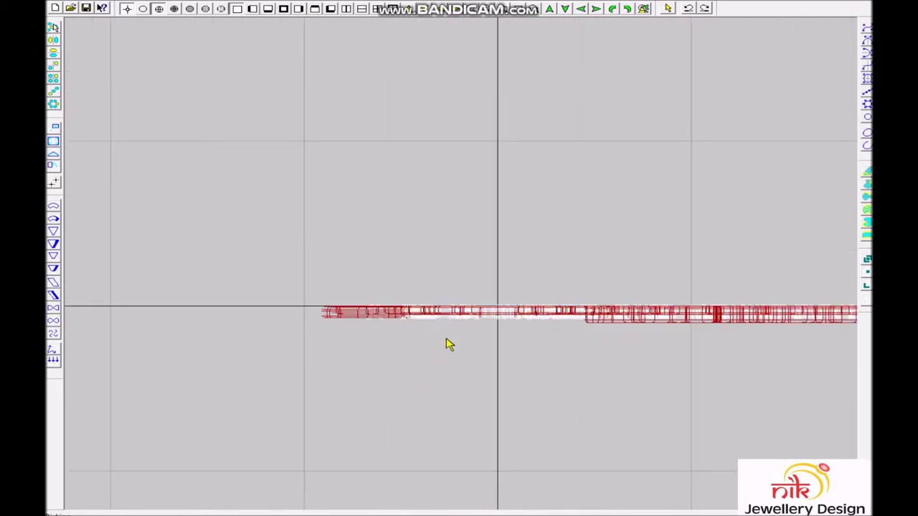
{"action": "scroll", "coordinate": [401, 302], "scroll_direction": "down", "scroll_amount": 1}
{"action": "left_click_drag", "start_coordinate": [310, 237], "coordinate": [818, 300]}
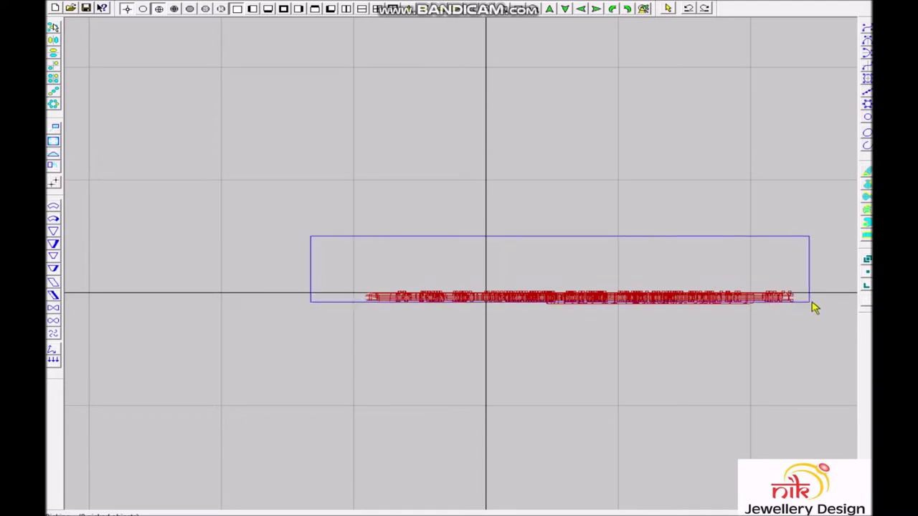
{"action": "middle_click_drag", "start_coordinate": [801, 300], "coordinate": [616, 360]}
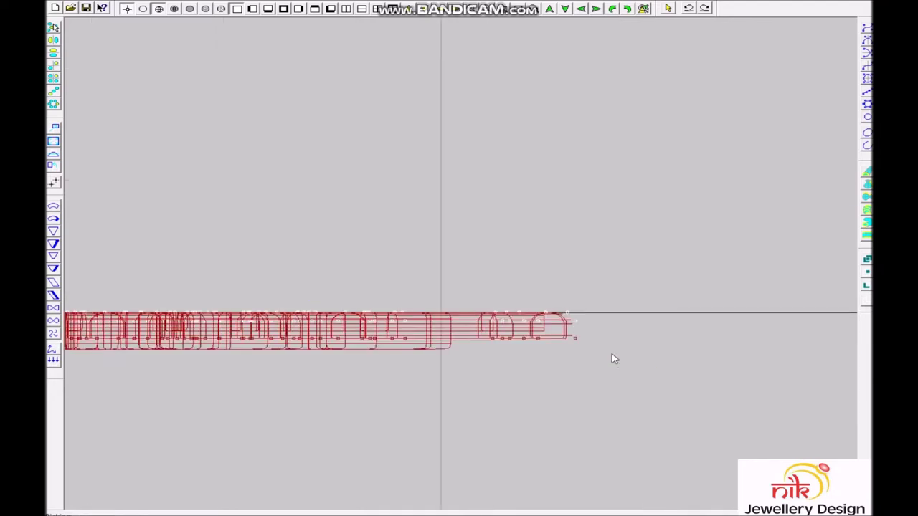
{"action": "key", "text": "ctrl+t"}
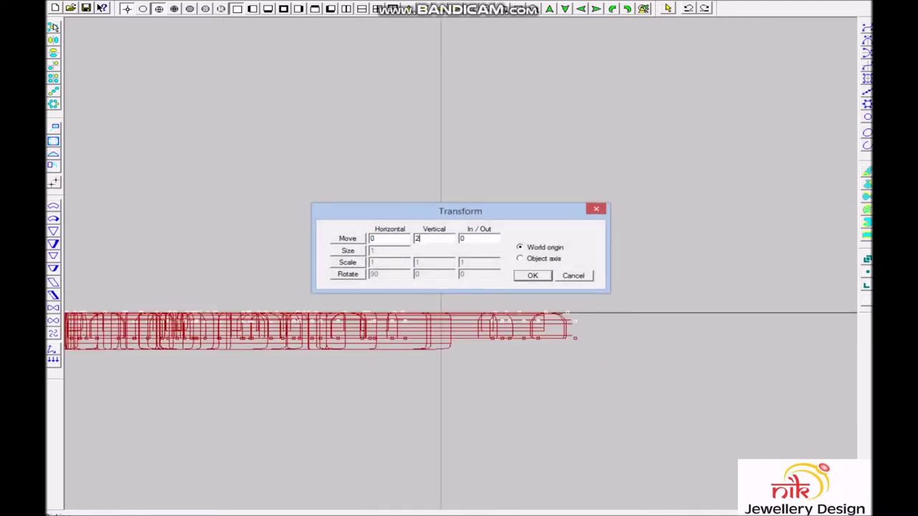
{"action": "key", "text": "Return"}
{"action": "scroll", "coordinate": [431, 311], "scroll_direction": "down", "scroll_amount": 2}
{"action": "scroll", "coordinate": [461, 266], "scroll_direction": "down", "scroll_amount": 2}
{"action": "key", "text": "F1"}
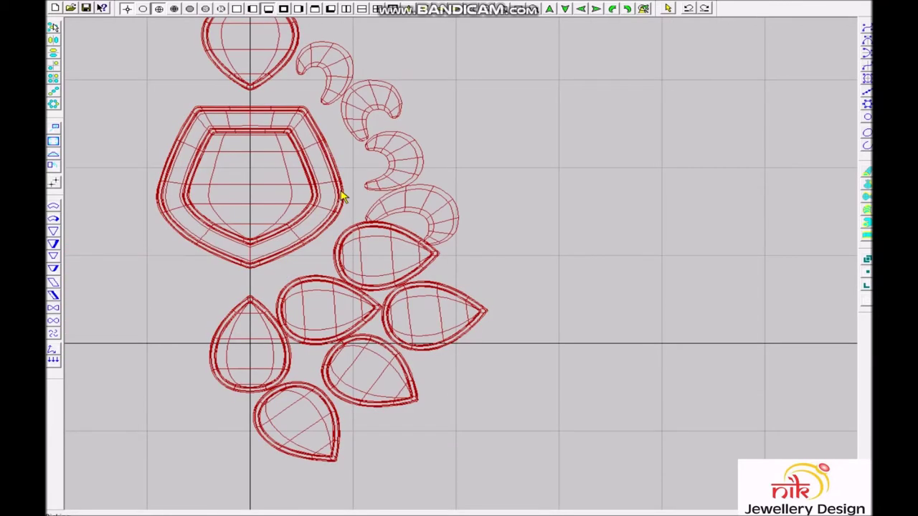
Select the four lower pear bezels and check them in front view
{"action": "scroll", "coordinate": [343, 198], "scroll_direction": "up", "scroll_amount": 2}
{"action": "scroll", "coordinate": [466, 283], "scroll_direction": "down", "scroll_amount": 1}
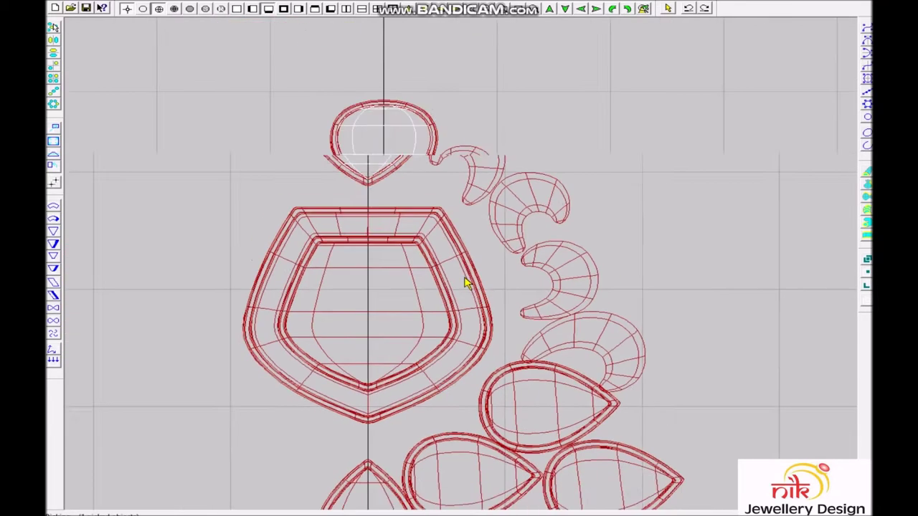
{"action": "scroll", "coordinate": [466, 284], "scroll_direction": "down", "scroll_amount": 1}
{"action": "left_click", "coordinate": [497, 457]}
{"action": "left_click", "coordinate": [433, 502]}
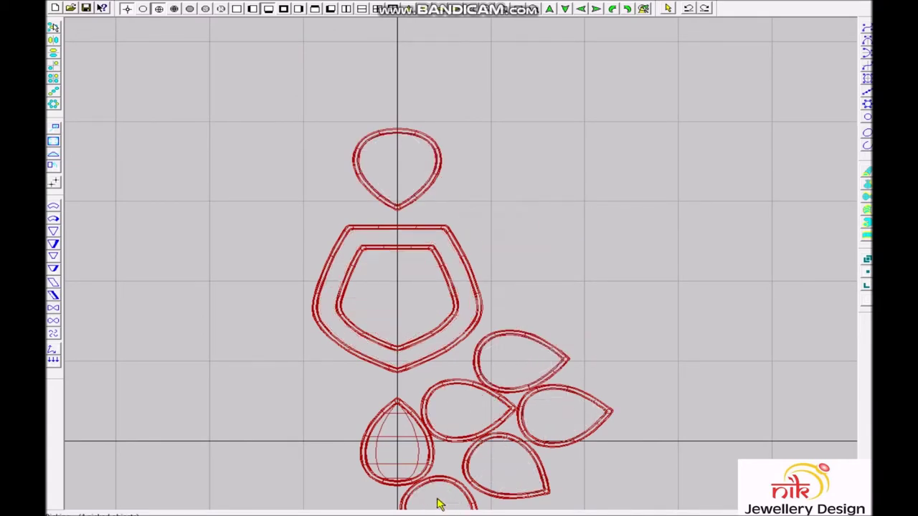
{"action": "left_click", "coordinate": [404, 442]}
{"action": "left_click", "coordinate": [470, 415]}
{"action": "key", "text": "ctrl+F2"}
{"action": "scroll", "coordinate": [459, 314], "scroll_direction": "up", "scroll_amount": 2}
{"action": "scroll", "coordinate": [638, 318], "scroll_direction": "up", "scroll_amount": 2}
{"action": "scroll", "coordinate": [595, 172], "scroll_direction": "up", "scroll_amount": 1}
{"action": "scroll", "coordinate": [594, 216], "scroll_direction": "down", "scroll_amount": 1}
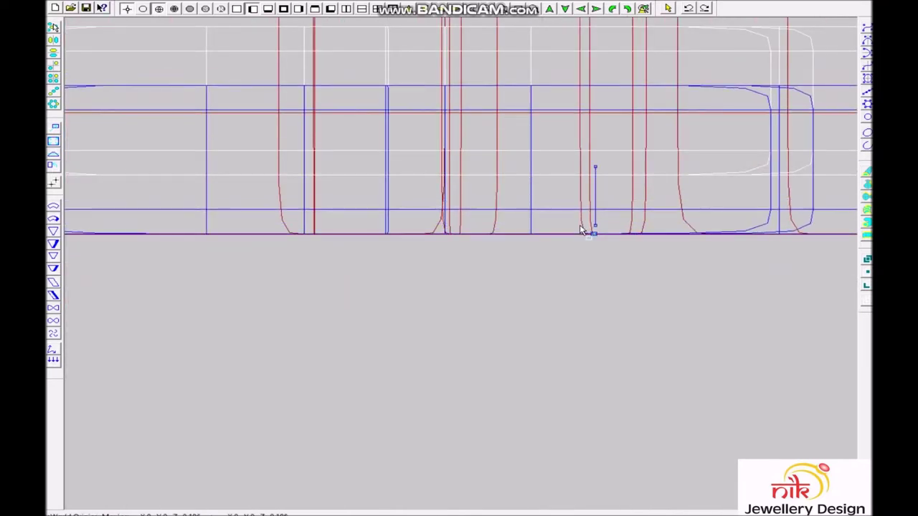
{"action": "scroll", "coordinate": [582, 228], "scroll_direction": "down", "scroll_amount": 3}
{"action": "key", "text": "ctrl+F1"}
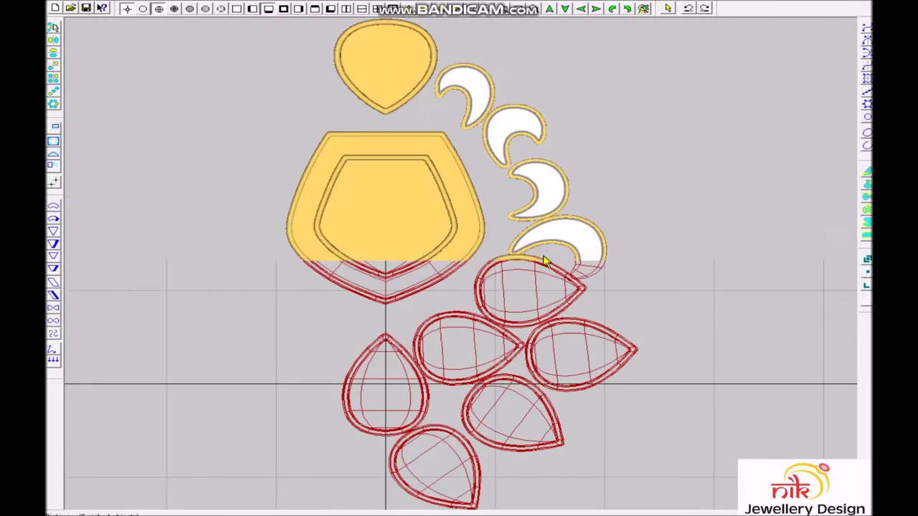
Drag the lower point of a pear bezel's inner curve further down in front view
{"action": "scroll", "coordinate": [430, 252], "scroll_direction": "up", "scroll_amount": 3}
{"action": "left_click", "coordinate": [439, 272]}
{"action": "key", "text": "ctrl+F2"}
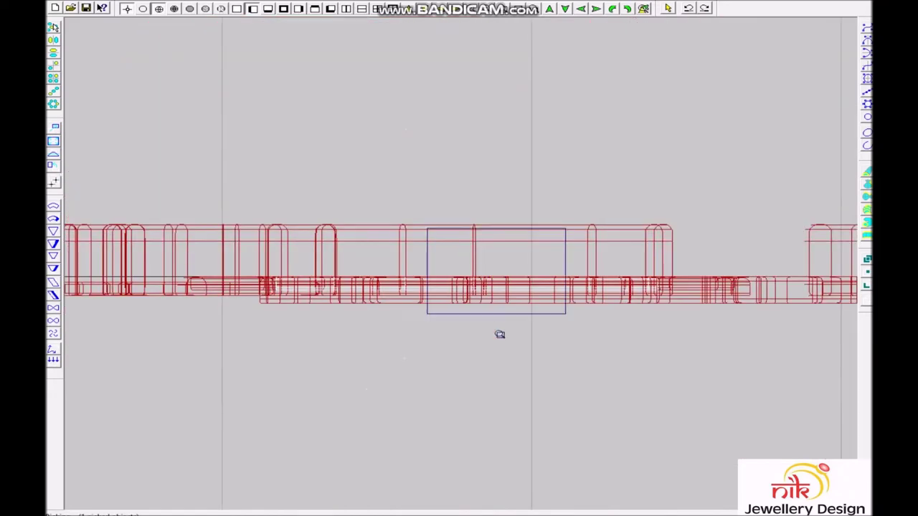
{"action": "scroll", "coordinate": [473, 394], "scroll_direction": "up", "scroll_amount": 3}
{"action": "scroll", "coordinate": [459, 368], "scroll_direction": "down", "scroll_amount": 2}
{"action": "left_click_drag", "start_coordinate": [460, 368], "coordinate": [453, 389]}
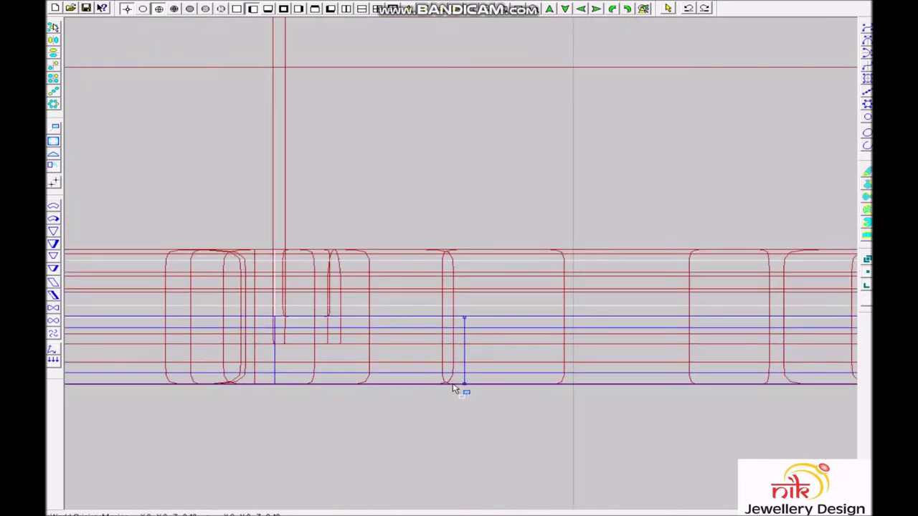
{"action": "left_click_drag", "start_coordinate": [454, 389], "coordinate": [452, 389]}
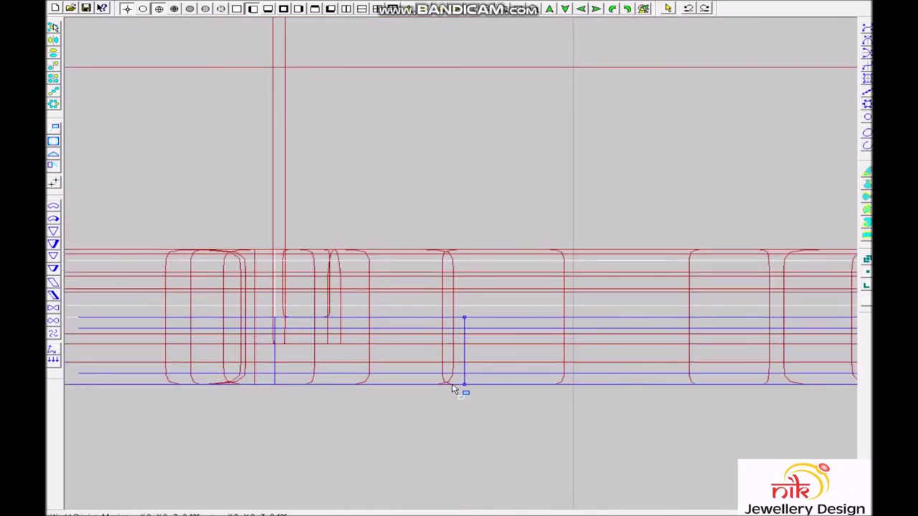
{"action": "scroll", "coordinate": [452, 390], "scroll_direction": "down", "scroll_amount": 2}
{"action": "scroll", "coordinate": [422, 348], "scroll_direction": "down", "scroll_amount": 2}
{"action": "scroll", "coordinate": [408, 334], "scroll_direction": "down", "scroll_amount": 2}
{"action": "key", "text": "ctrl+F1"}
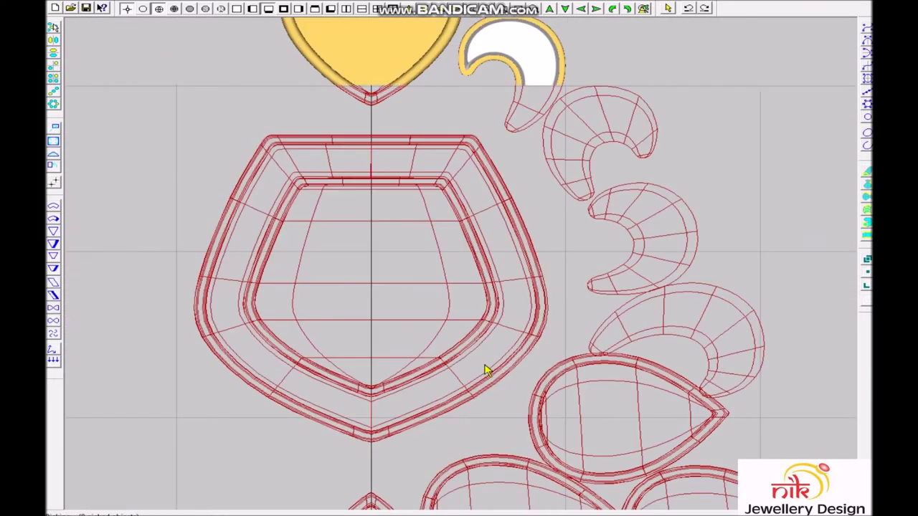
Box-select the upper band and bezel parts edge-on in side view and open Transform
{"action": "scroll", "coordinate": [486, 373], "scroll_direction": "up", "scroll_amount": 3}
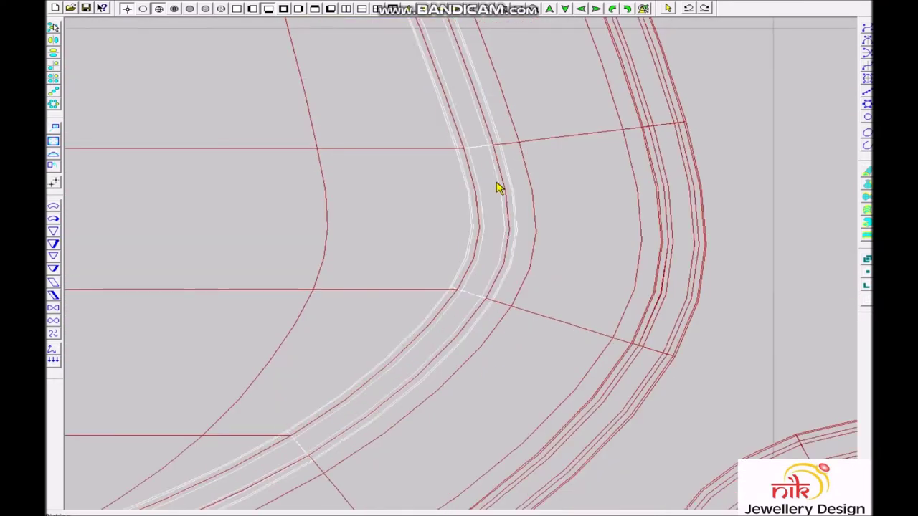
{"action": "key", "text": "ctrl+F2"}
{"action": "scroll", "coordinate": [481, 258], "scroll_direction": "down", "scroll_amount": 2}
{"action": "scroll", "coordinate": [481, 269], "scroll_direction": "up", "scroll_amount": 2}
{"action": "scroll", "coordinate": [495, 276], "scroll_direction": "up", "scroll_amount": 1}
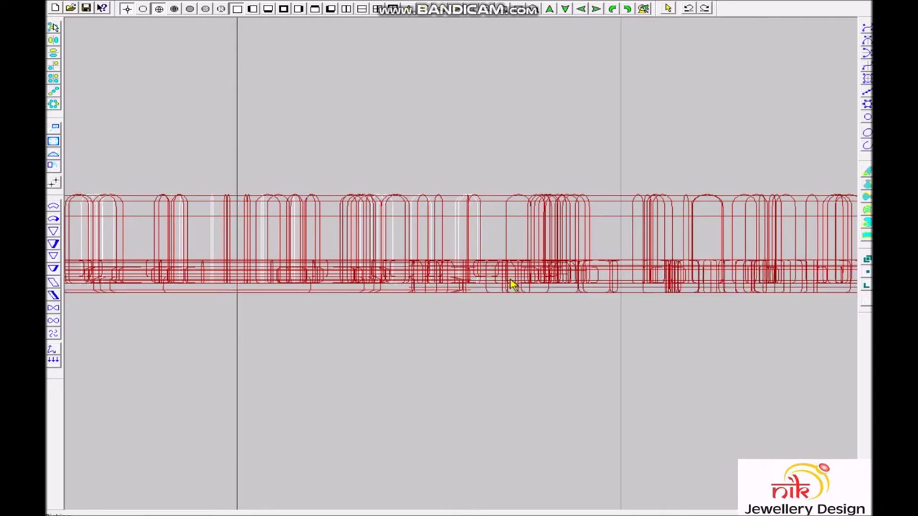
{"action": "key", "text": "ctrl+F1"}
{"action": "key", "text": "ctrl+F2"}
{"action": "scroll", "coordinate": [343, 255], "scroll_direction": "down", "scroll_amount": 2}
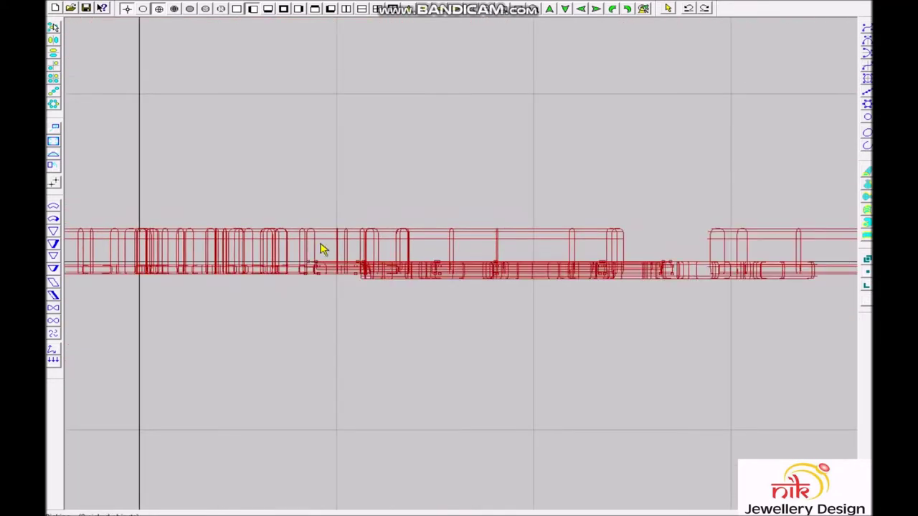
{"action": "scroll", "coordinate": [300, 237], "scroll_direction": "down", "scroll_amount": 1}
{"action": "left_click_drag", "start_coordinate": [126, 198], "coordinate": [713, 271]}
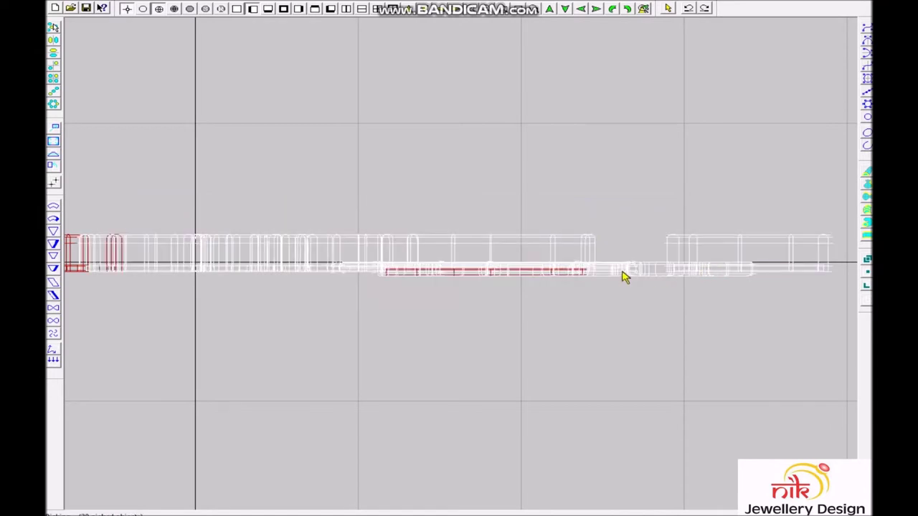
{"action": "mouse_move", "coordinate": [294, 212]}
{"action": "left_mouse_down"}
{"action": "mouse_move", "coordinate": [657, 283]}
{"action": "mouse_move", "coordinate": [689, 274]}
{"action": "left_mouse_up"}
{"action": "left_click_drag", "start_coordinate": [327, 107], "coordinate": [775, 379]}
{"action": "key", "text": "ctrl+t"}
{"action": "type", "text": ".3"}
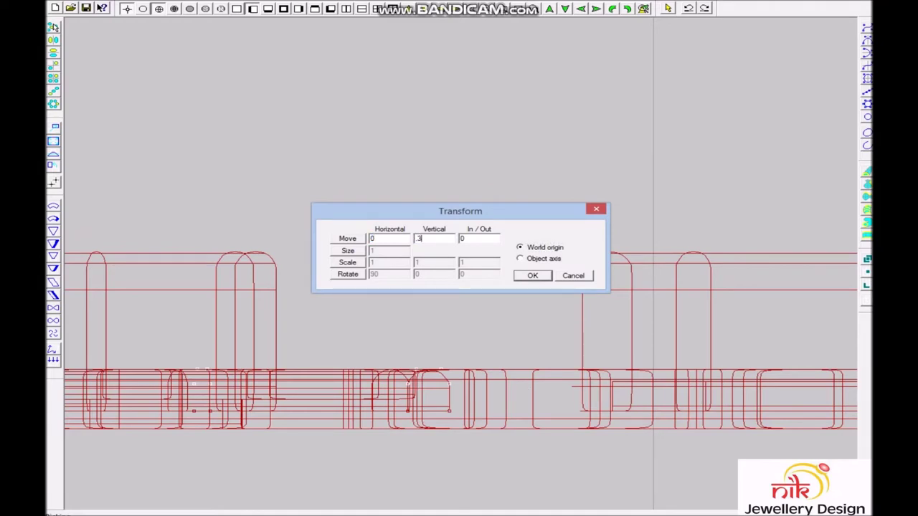
Raise the selected frame parts with a 0.3 vertical move, applied twice
{"action": "key", "text": "Return"}
{"action": "key", "text": "ctrl+t"}
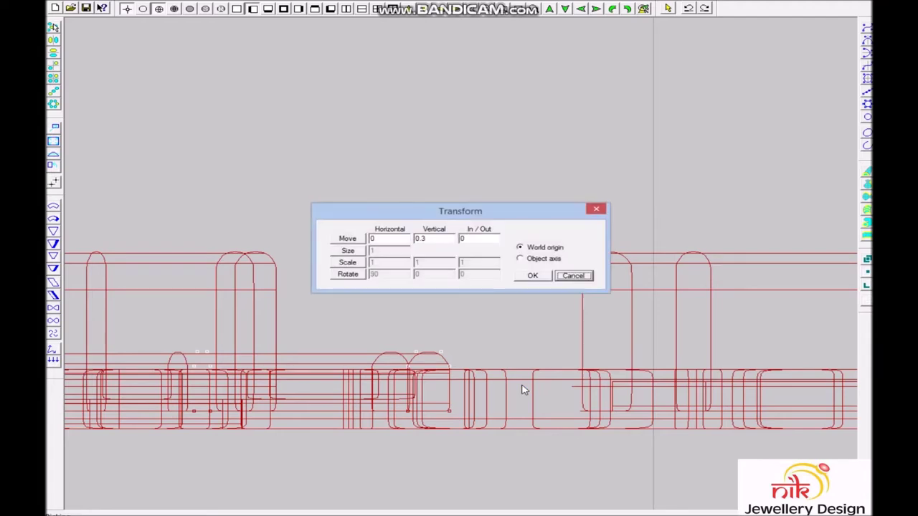
{"action": "key", "text": "Return"}
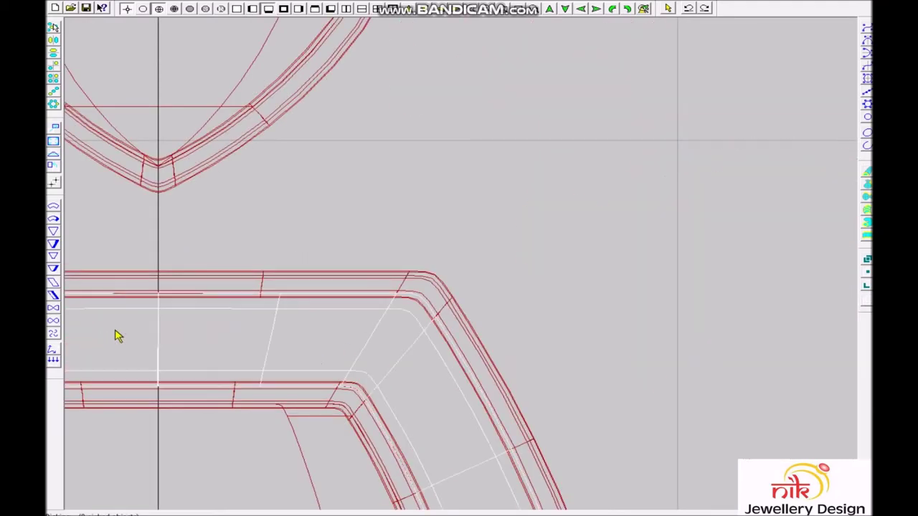
{"action": "scroll", "coordinate": [473, 351], "scroll_direction": "up", "scroll_amount": 3}
{"action": "left_click_drag", "start_coordinate": [574, 330], "coordinate": [570, 378]}
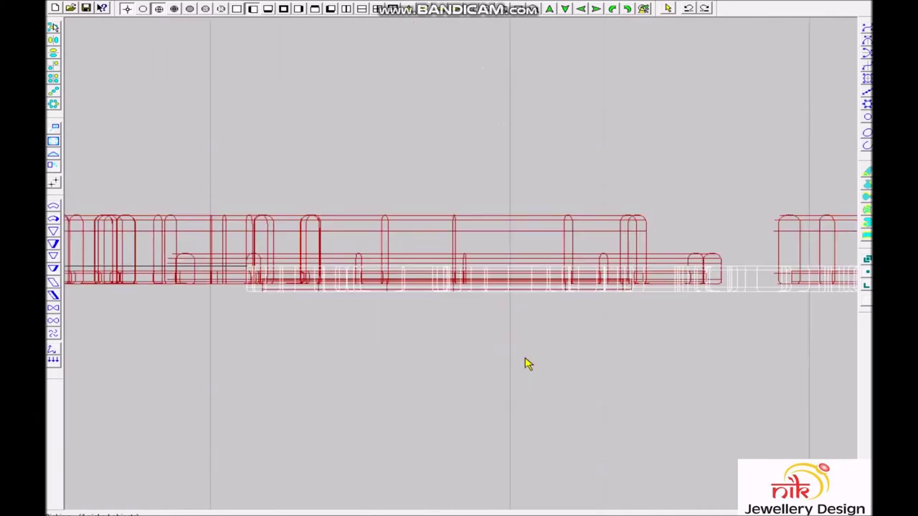
{"action": "type", "text": "3"}
{"action": "key", "text": "Return"}
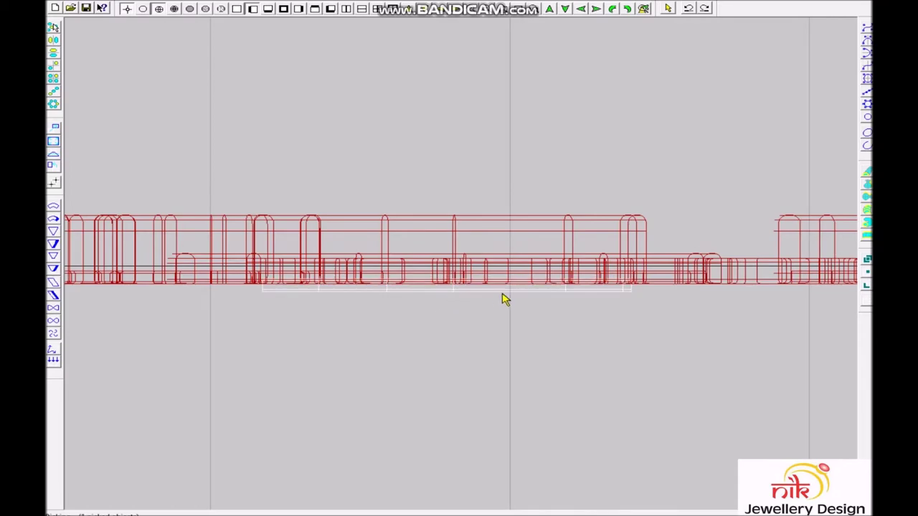
Box-select the shield-shaped pendant frame and hide every other object
{"action": "scroll", "coordinate": [604, 286], "scroll_direction": "up", "scroll_amount": 3}
{"action": "scroll", "coordinate": [582, 434], "scroll_direction": "up", "scroll_amount": 1}
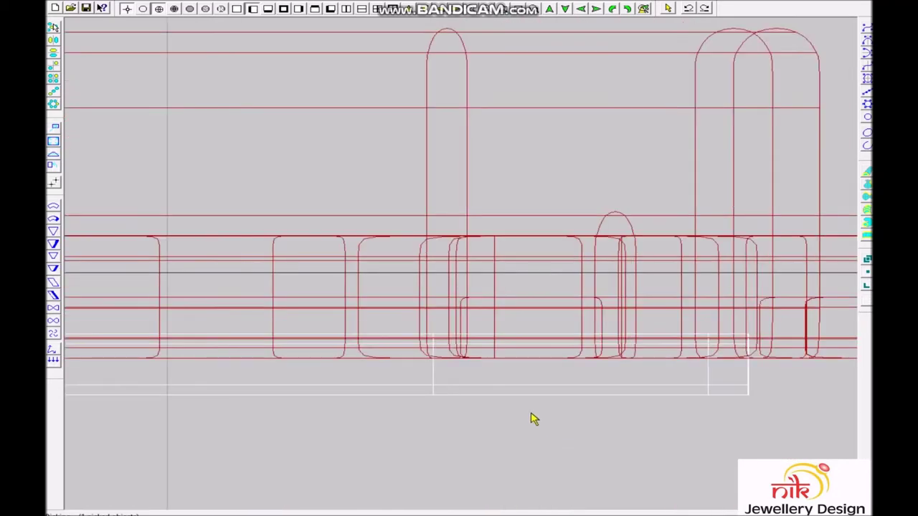
{"action": "left_click", "coordinate": [454, 369]}
{"action": "scroll", "coordinate": [472, 318], "scroll_direction": "down", "scroll_amount": 3}
{"action": "scroll", "coordinate": [421, 307], "scroll_direction": "down", "scroll_amount": 4}
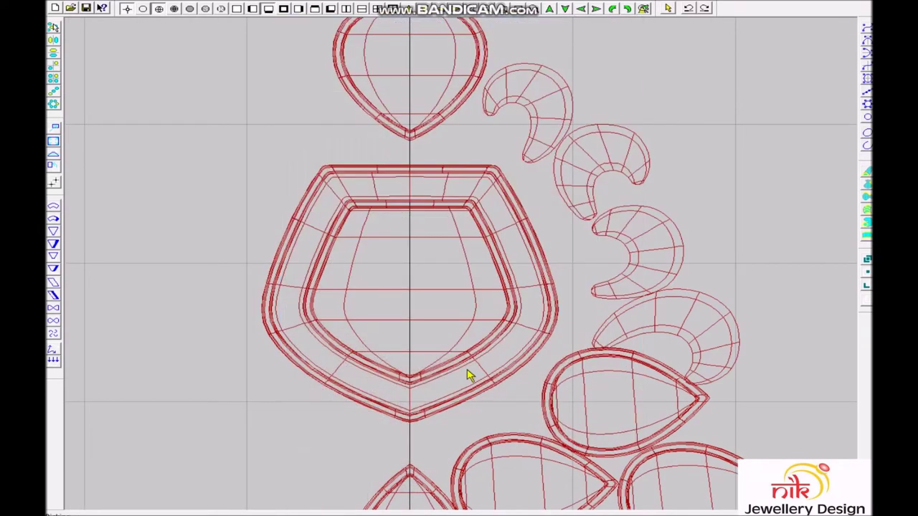
{"action": "mouse_move", "coordinate": [231, 186]}
{"action": "left_mouse_down"}
{"action": "mouse_move", "coordinate": [539, 260]}
{"action": "mouse_move", "coordinate": [523, 263]}
{"action": "left_mouse_up"}
{"action": "key", "text": "ctrl+h"}
{"action": "scroll", "coordinate": [317, 253], "scroll_direction": "up", "scroll_amount": 2}
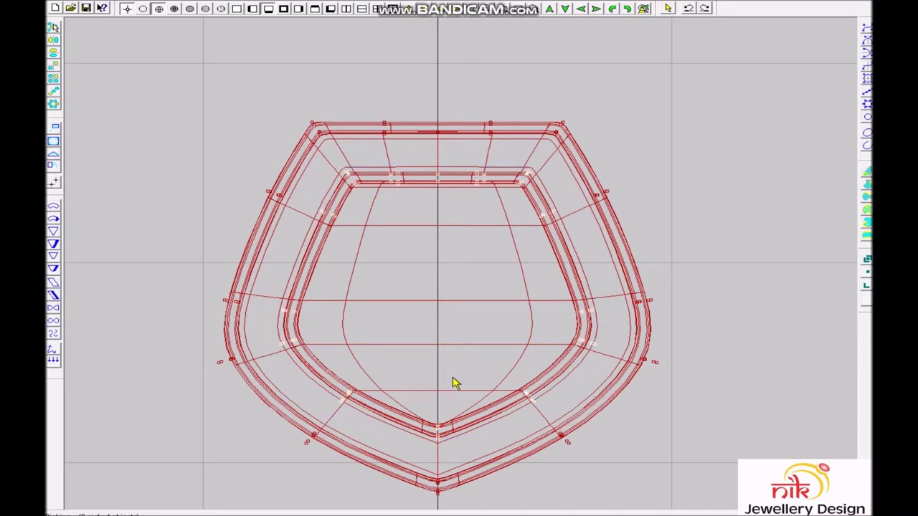
In side view, shift the profile parts slightly upward
{"action": "key", "text": "F2"}
{"action": "scroll", "coordinate": [502, 350], "scroll_direction": "up", "scroll_amount": 3}
{"action": "left_click_drag", "start_coordinate": [538, 326], "coordinate": [538, 310]}
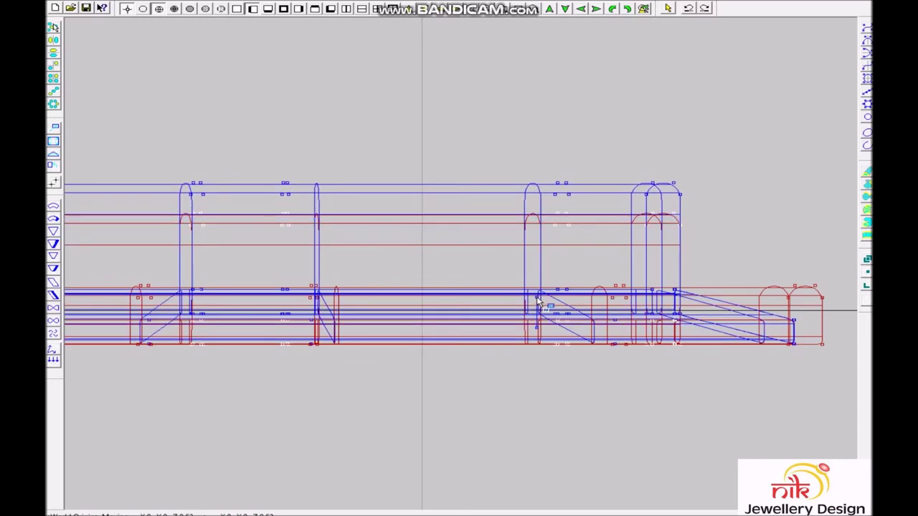
In perspective view, divide the frame surface with the Divide Surface settings
{"action": "key", "text": "F4"}
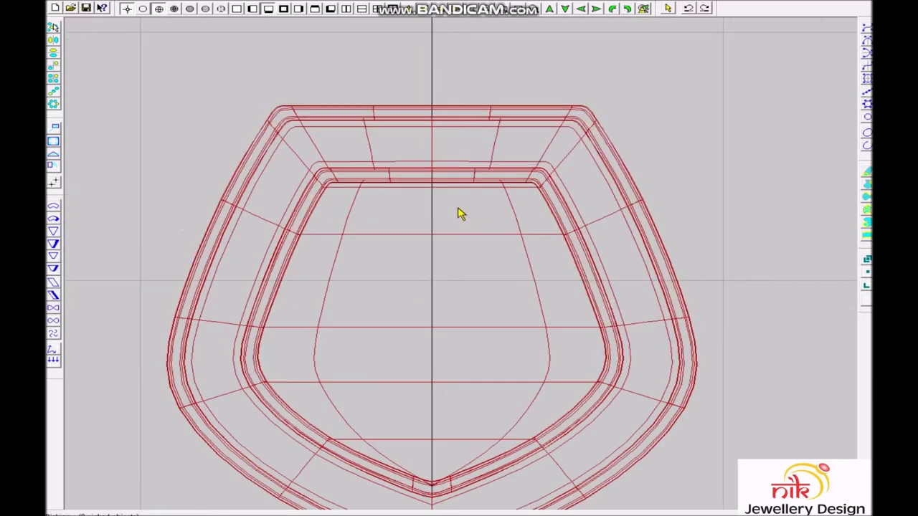
{"action": "scroll", "coordinate": [445, 237], "scroll_direction": "up", "scroll_amount": 3}
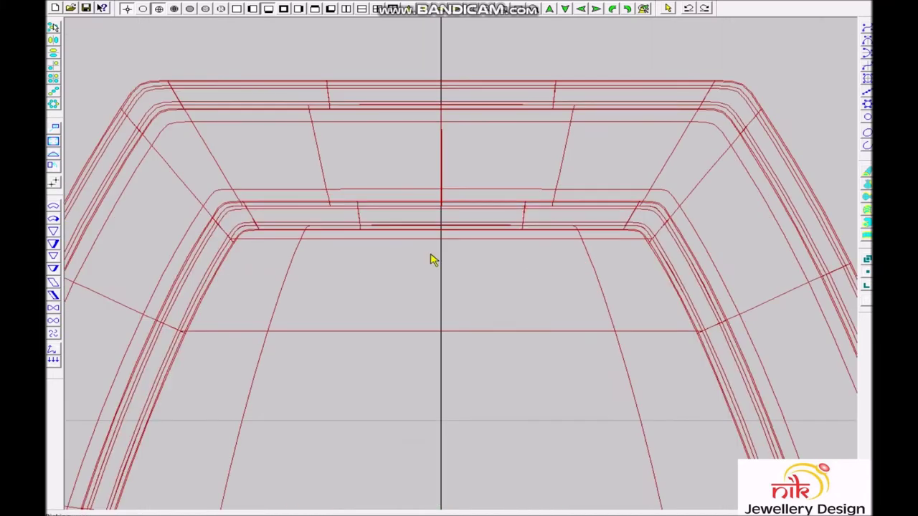
{"action": "left_click", "coordinate": [490, 201]}
{"action": "left_click", "coordinate": [488, 276]}
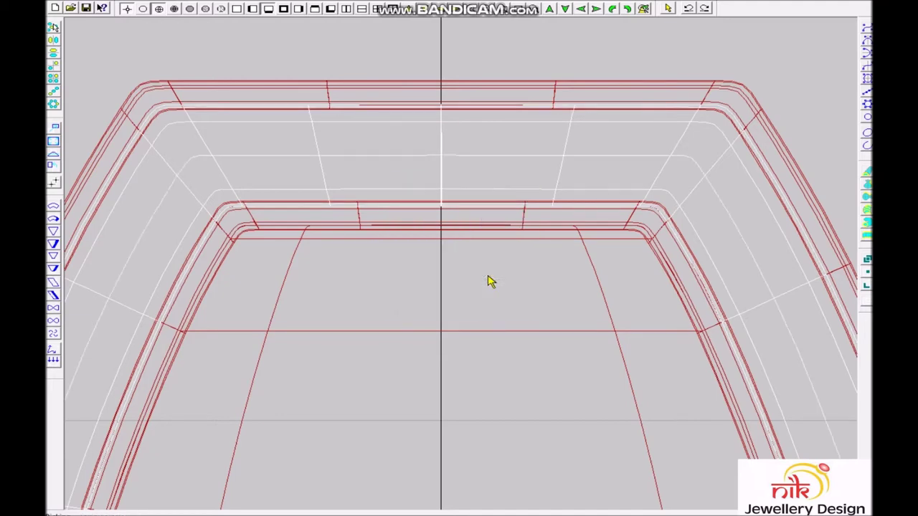
In top view, window-select the curves and project them onto the frame twice
{"action": "key", "text": "F2"}
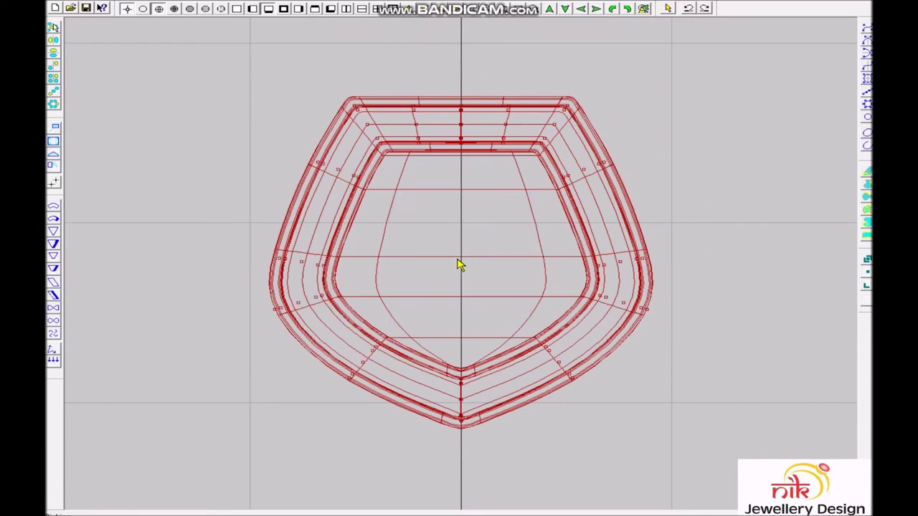
{"action": "scroll", "coordinate": [463, 265], "scroll_direction": "down", "scroll_amount": 2}
{"action": "scroll", "coordinate": [470, 268], "scroll_direction": "down", "scroll_amount": 2}
{"action": "scroll", "coordinate": [473, 270], "scroll_direction": "down", "scroll_amount": 1}
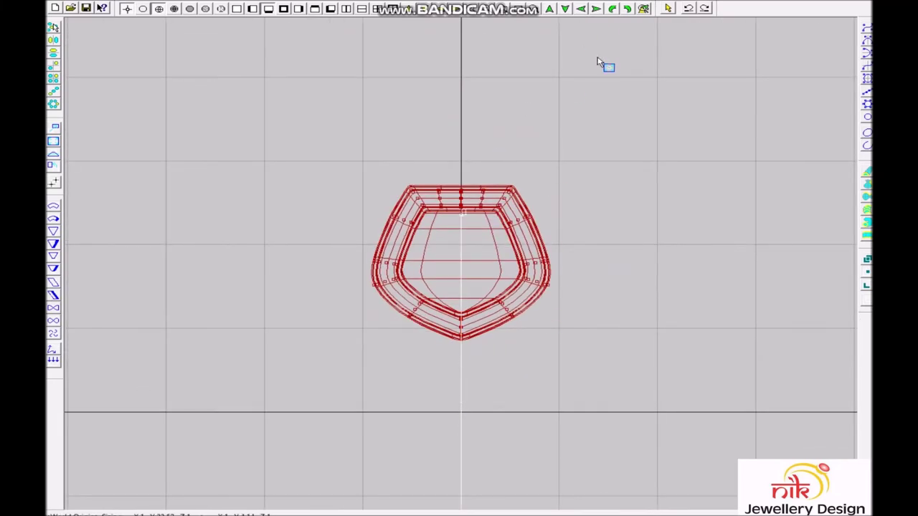
{"action": "scroll", "coordinate": [466, 299], "scroll_direction": "up", "scroll_amount": 2}
{"action": "left_click_drag", "start_coordinate": [434, 138], "coordinate": [482, 463]}
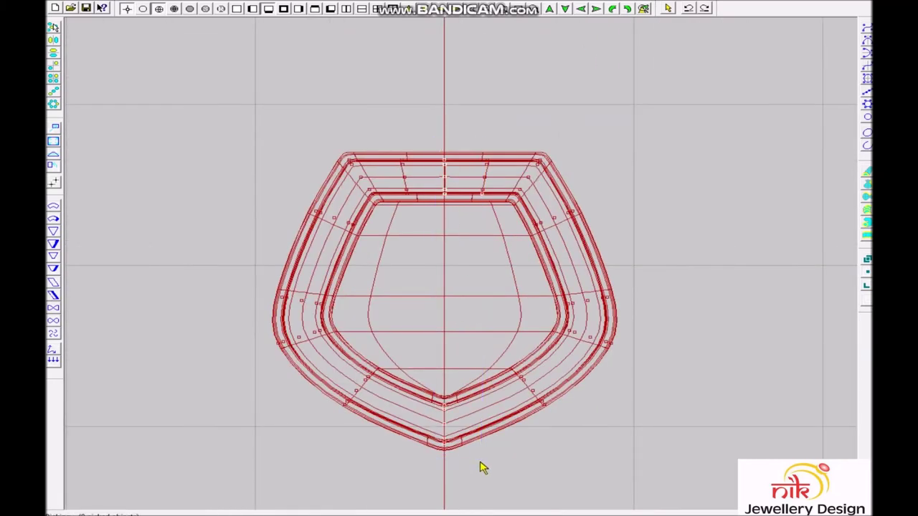
{"action": "right_click", "coordinate": [455, 321]}
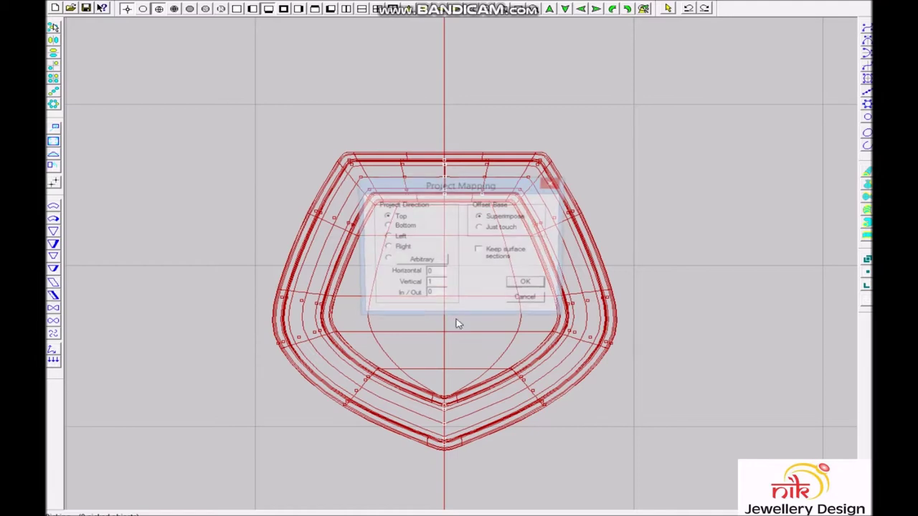
{"action": "key", "text": "Return"}
{"action": "right_click", "coordinate": [461, 184]}
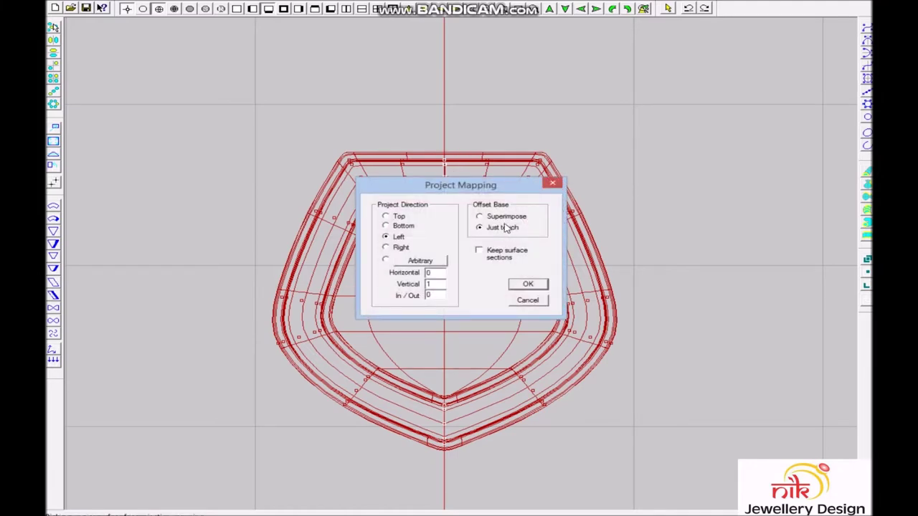
{"action": "key", "text": "Return"}
Select the centre axis and projected curves and show their control points
{"action": "left_click", "coordinate": [517, 115]}
{"action": "key", "text": "ctrl+a"}
{"action": "left_click", "coordinate": [444, 172]}
{"action": "left_click", "coordinate": [470, 183]}
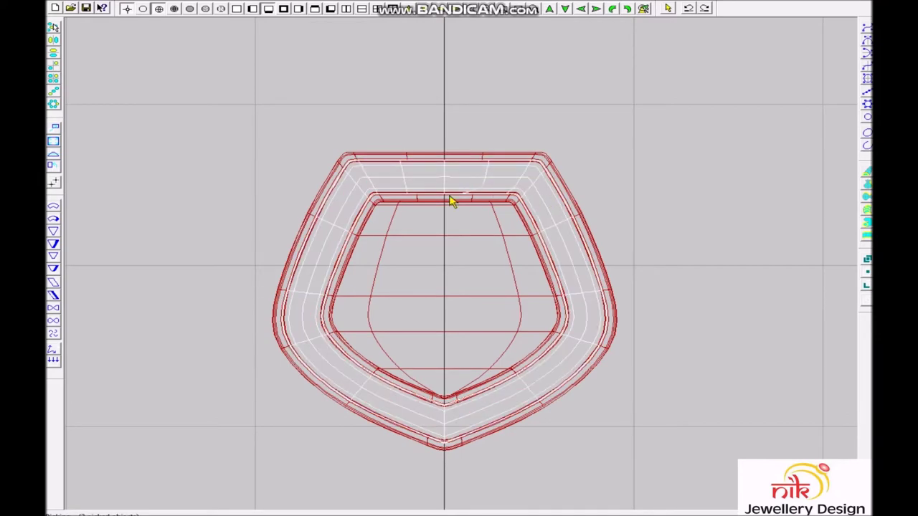
{"action": "scroll", "coordinate": [509, 301], "scroll_direction": "up", "scroll_amount": 3}
{"action": "left_click", "coordinate": [505, 288]}
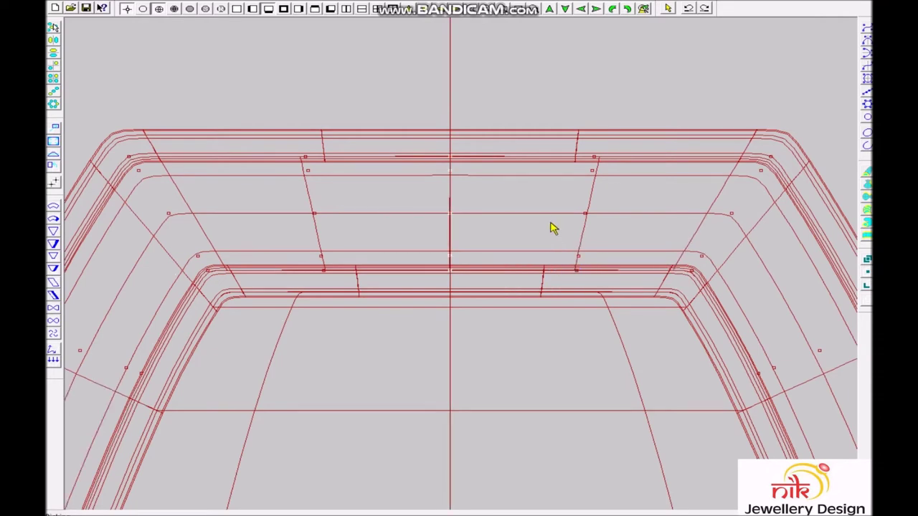
Window-select control points along the frame's top section and lower bend
{"action": "scroll", "coordinate": [507, 174], "scroll_direction": "down", "scroll_amount": 5}
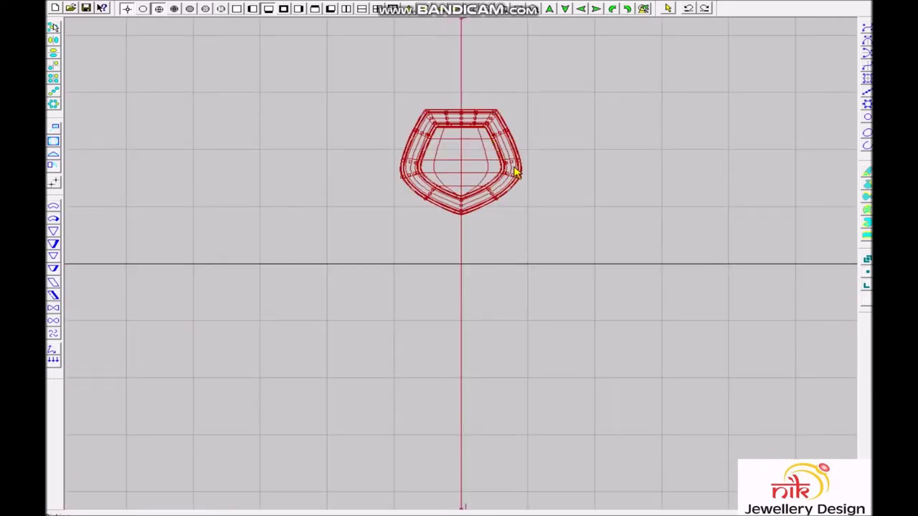
{"action": "scroll", "coordinate": [451, 107], "scroll_direction": "up", "scroll_amount": 2}
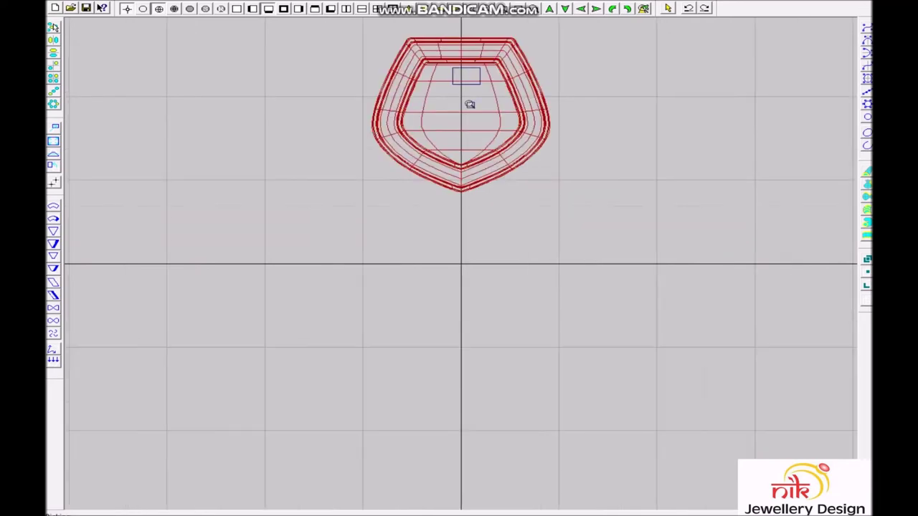
{"action": "scroll", "coordinate": [469, 105], "scroll_direction": "up", "scroll_amount": 2}
{"action": "scroll", "coordinate": [473, 212], "scroll_direction": "down", "scroll_amount": 1}
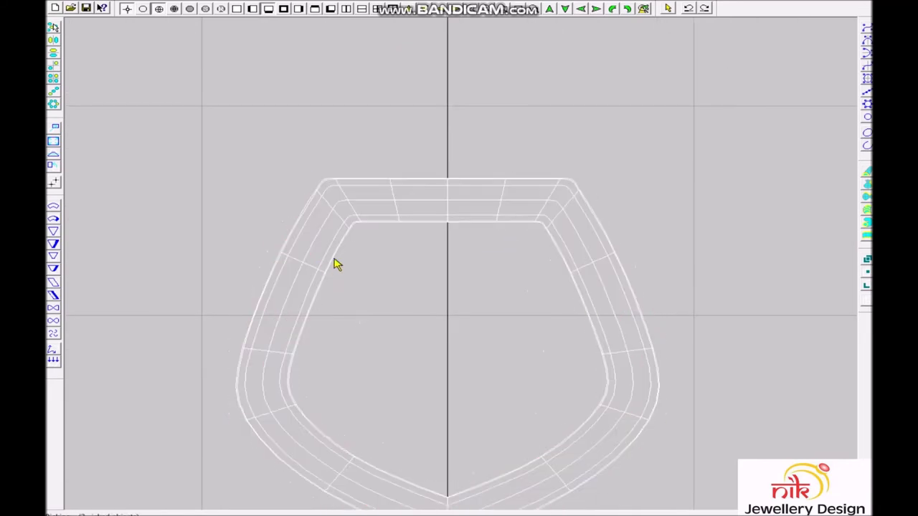
{"action": "scroll", "coordinate": [430, 203], "scroll_direction": "up", "scroll_amount": 2}
{"action": "mouse_move", "coordinate": [164, 242]}
{"action": "left_mouse_down"}
{"action": "mouse_move", "coordinate": [627, 317]}
{"action": "mouse_move", "coordinate": [758, 313]}
{"action": "left_mouse_up"}
{"action": "scroll", "coordinate": [657, 347], "scroll_direction": "up", "scroll_amount": 1}
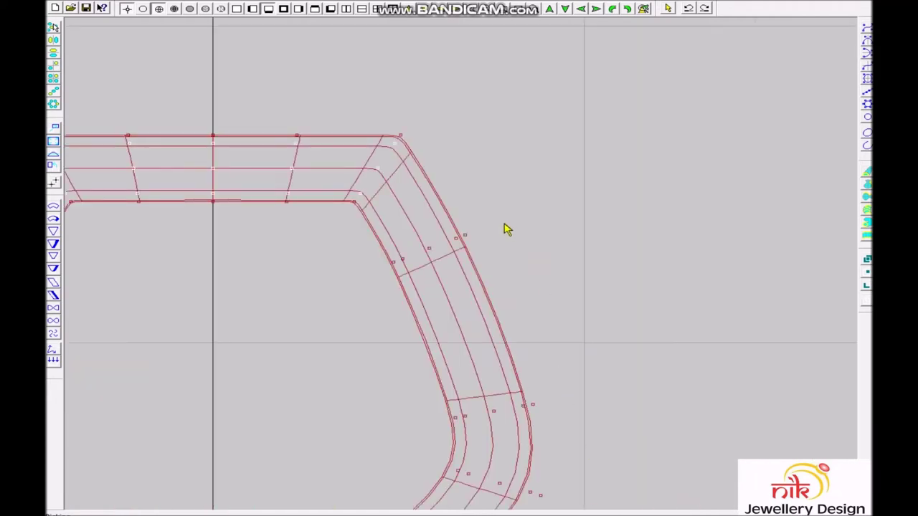
{"action": "scroll", "coordinate": [445, 359], "scroll_direction": "down", "scroll_amount": 4}
{"action": "scroll", "coordinate": [505, 343], "scroll_direction": "up", "scroll_amount": 5}
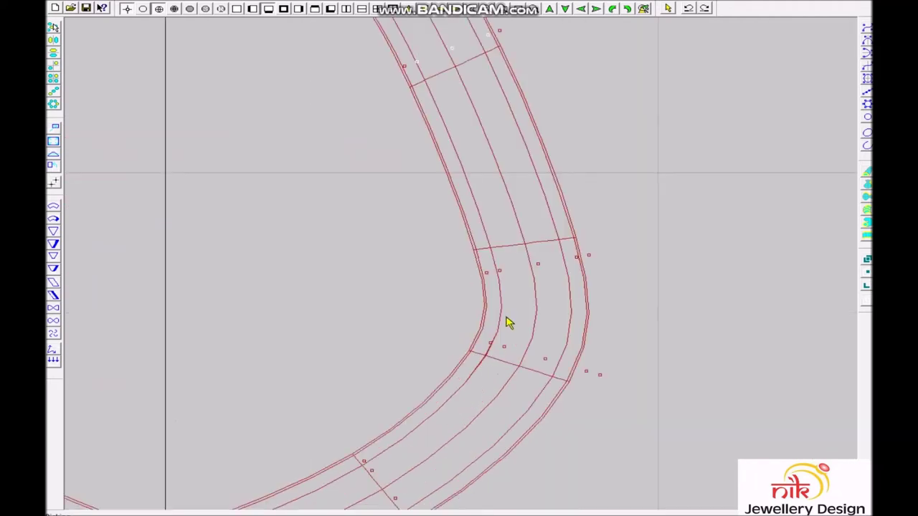
{"action": "left_click_drag", "start_coordinate": [522, 261], "coordinate": [579, 281]}
Select control points on the lower-left section, V tip, left curve and another part
{"action": "scroll", "coordinate": [562, 399], "scroll_direction": "down", "scroll_amount": 2}
{"action": "scroll", "coordinate": [380, 438], "scroll_direction": "up", "scroll_amount": 2}
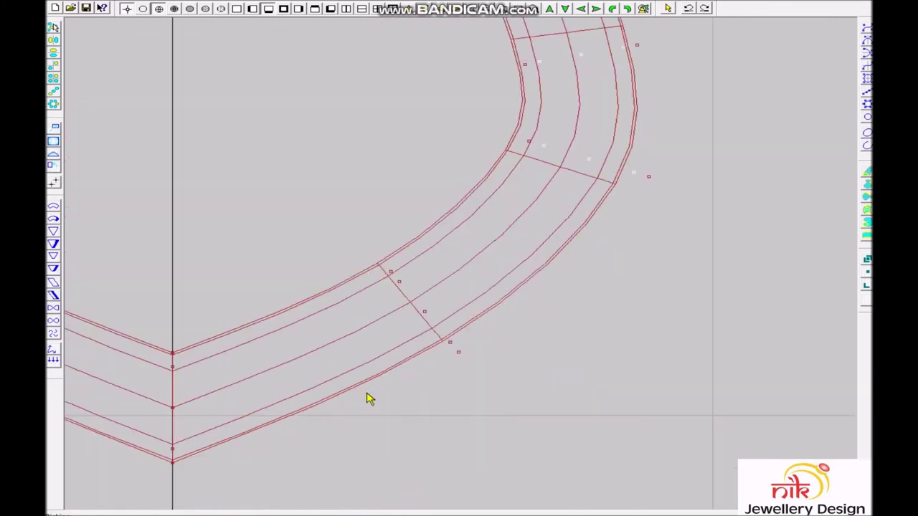
{"action": "left_click_drag", "start_coordinate": [457, 357], "coordinate": [458, 356]}
{"action": "scroll", "coordinate": [258, 360], "scroll_direction": "down", "scroll_amount": 3}
{"action": "scroll", "coordinate": [463, 307], "scroll_direction": "up", "scroll_amount": 4}
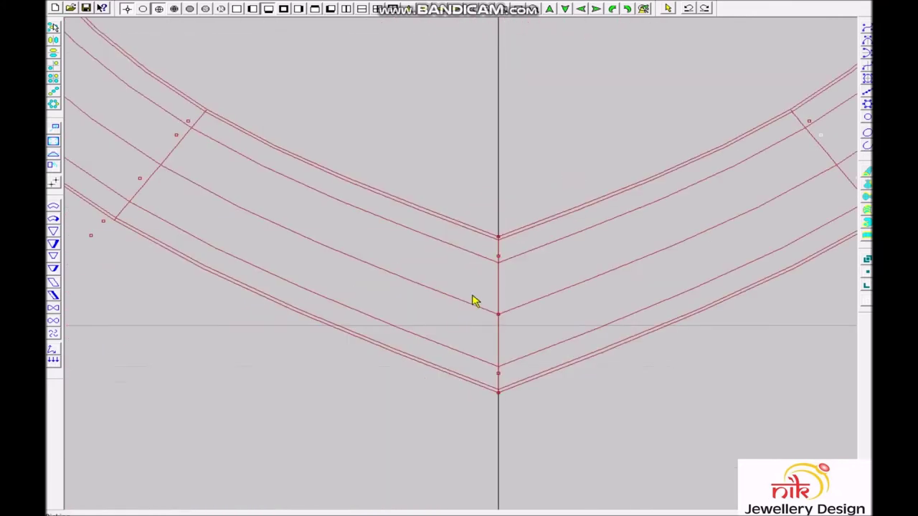
{"action": "left_click_drag", "start_coordinate": [488, 260], "coordinate": [556, 380]}
{"action": "scroll", "coordinate": [393, 209], "scroll_direction": "down", "scroll_amount": 2}
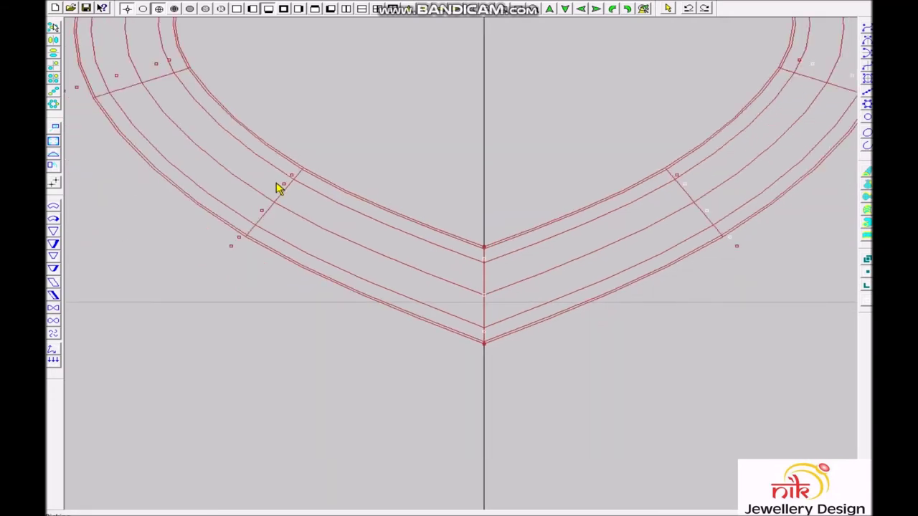
{"action": "scroll", "coordinate": [234, 246], "scroll_direction": "down", "scroll_amount": 3}
{"action": "scroll", "coordinate": [464, 324], "scroll_direction": "up", "scroll_amount": 4}
{"action": "left_click_drag", "start_coordinate": [446, 332], "coordinate": [417, 347]}
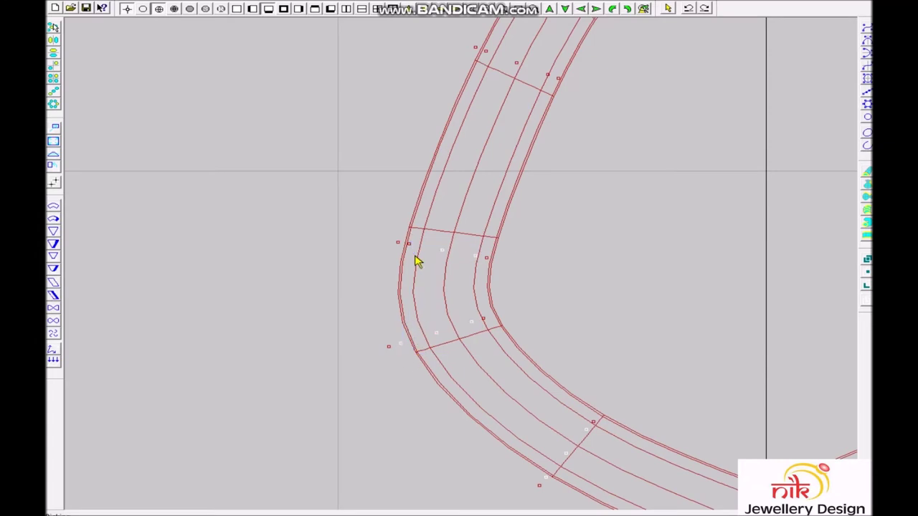
{"action": "scroll", "coordinate": [413, 247], "scroll_direction": "down", "scroll_amount": 2}
{"action": "scroll", "coordinate": [439, 214], "scroll_direction": "up", "scroll_amount": 3}
{"action": "left_click_drag", "start_coordinate": [548, 263], "coordinate": [570, 264]}
Check alignment side-on, then fit the whole frame from above and select its top curve
{"action": "key", "text": "F2"}
{"action": "scroll", "coordinate": [549, 282], "scroll_direction": "up", "scroll_amount": 3}
{"action": "scroll", "coordinate": [564, 387], "scroll_direction": "up", "scroll_amount": 2}
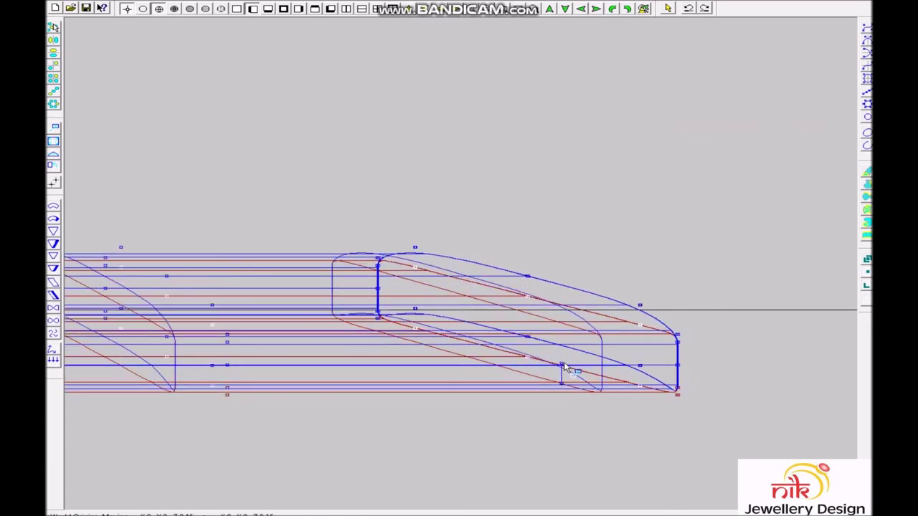
{"action": "key", "text": "Escape"}
{"action": "key", "text": "F1"}
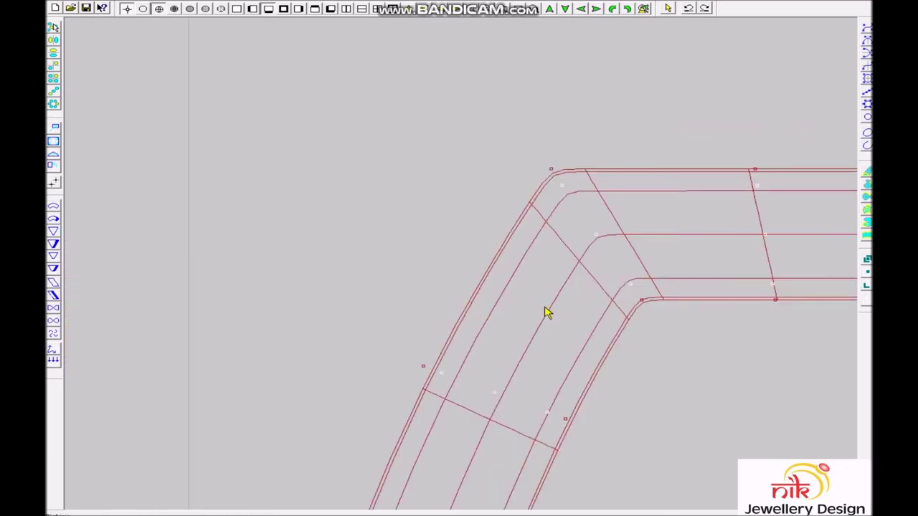
{"action": "key", "text": "Home"}
{"action": "left_click_drag", "start_coordinate": [306, 38], "coordinate": [625, 70]}
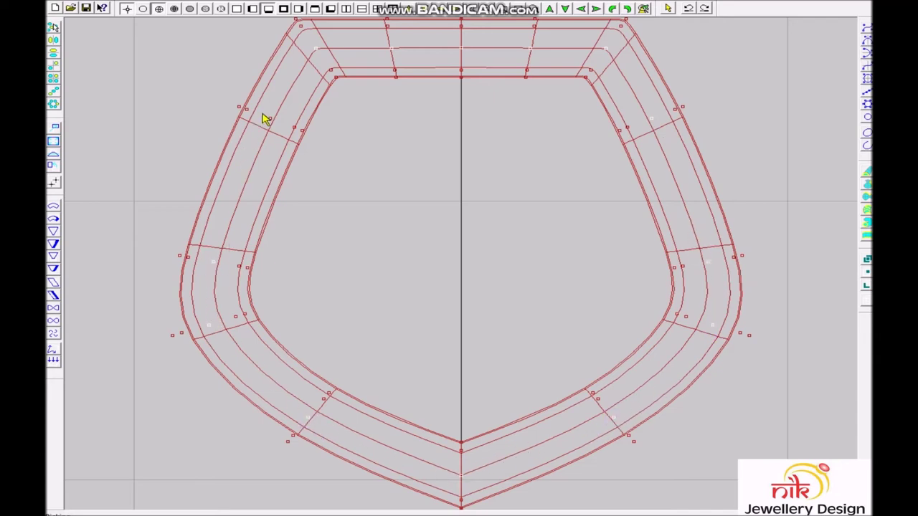
{"action": "key", "text": "F2"}
Render the shield frame in gold from the front and top views, then return to wireframe
{"action": "scroll", "coordinate": [478, 363], "scroll_direction": "up", "scroll_amount": 5}
{"action": "scroll", "coordinate": [467, 322], "scroll_direction": "up", "scroll_amount": 2}
{"action": "scroll", "coordinate": [474, 291], "scroll_direction": "up", "scroll_amount": 2}
{"action": "key", "text": "ctrl+r"}
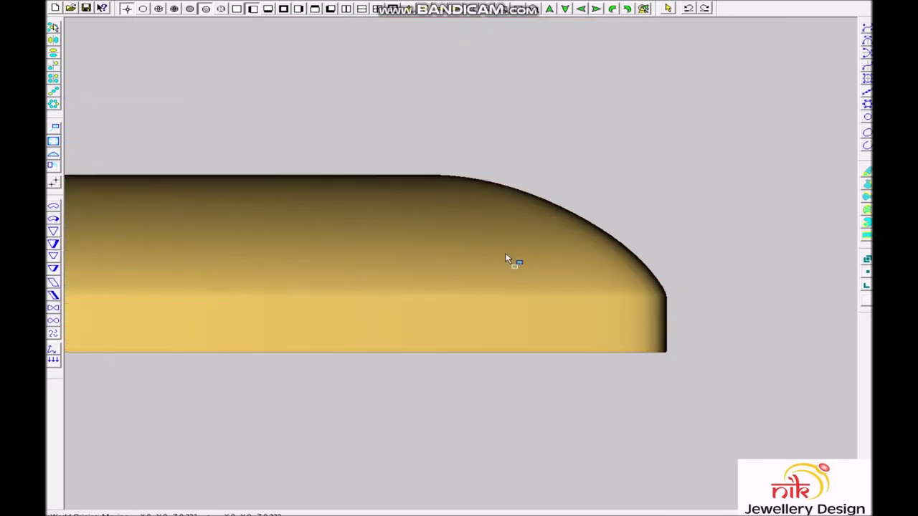
{"action": "key", "text": "Escape"}
{"action": "key", "text": "F1"}
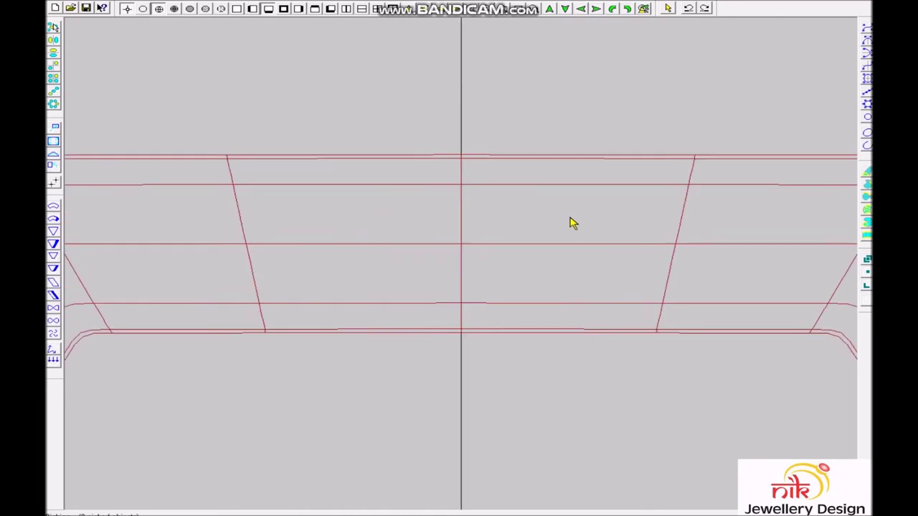
{"action": "key", "text": "ctrl+r"}
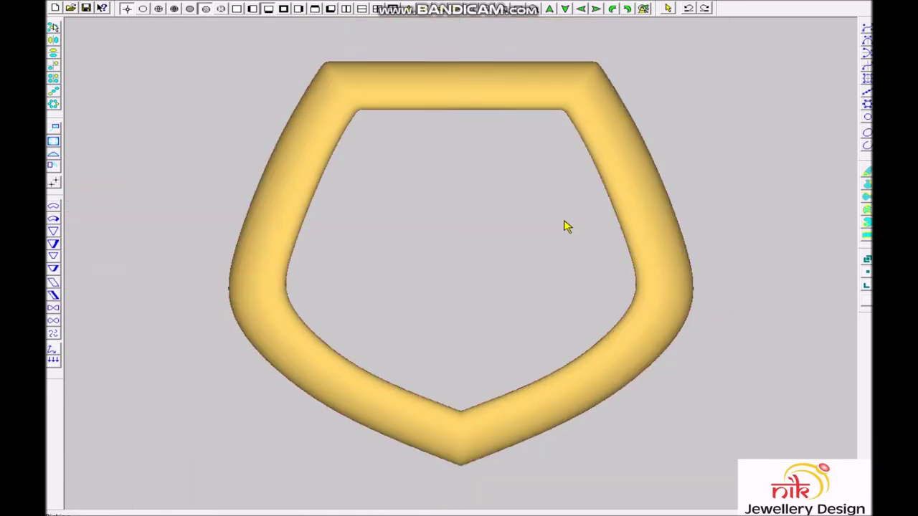
{"action": "scroll", "coordinate": [565, 225], "scroll_direction": "up", "scroll_amount": 1}
{"action": "scroll", "coordinate": [545, 214], "scroll_direction": "down", "scroll_amount": 1}
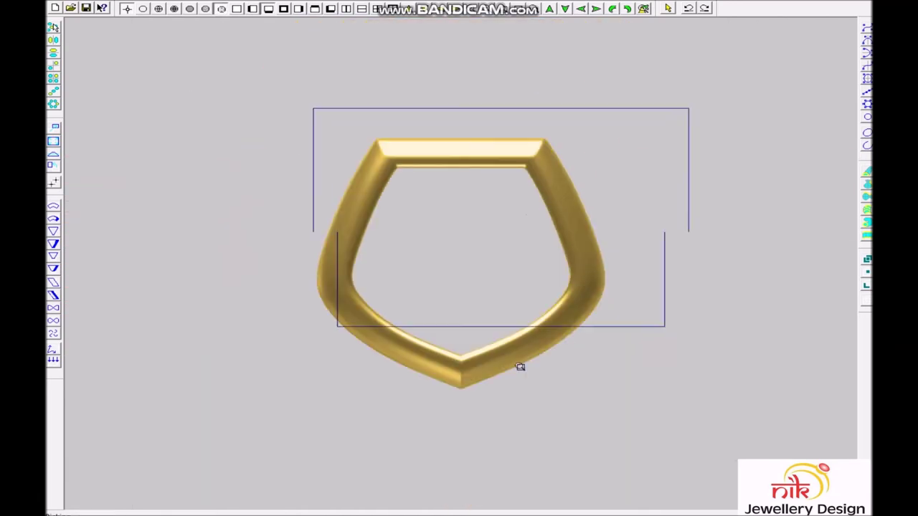
{"action": "key", "text": "Escape"}
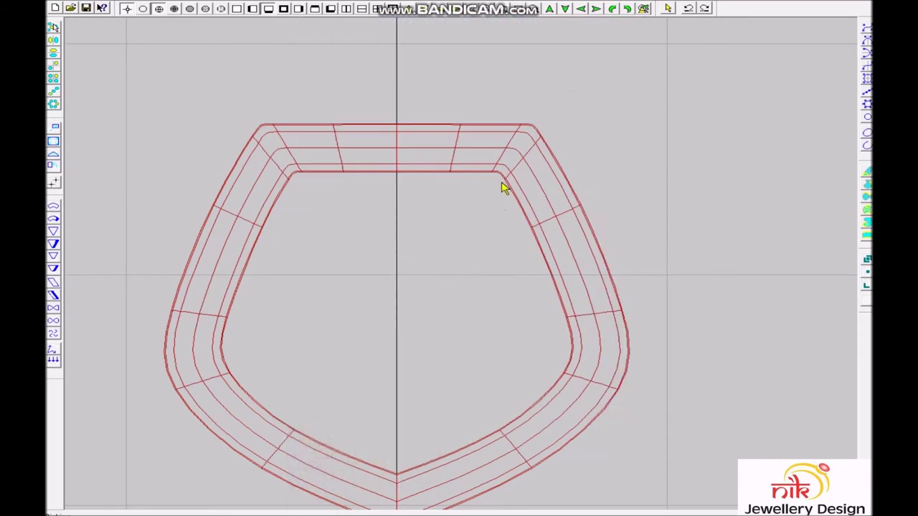
Deselect the frame and apply the black material from the Materials list
{"action": "left_click", "coordinate": [321, 250]}
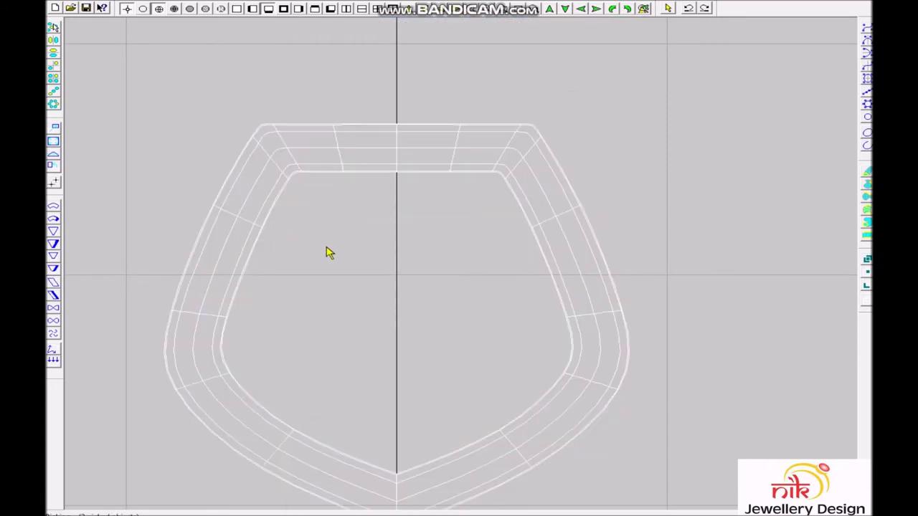
{"action": "key", "text": "ctrl+m"}
{"action": "scroll", "coordinate": [574, 315], "scroll_direction": "down", "scroll_amount": 3}
{"action": "scroll", "coordinate": [567, 312], "scroll_direction": "down", "scroll_amount": 1}
{"action": "scroll", "coordinate": [545, 305], "scroll_direction": "up", "scroll_amount": 1}
{"action": "double_click", "coordinate": [545, 305]}
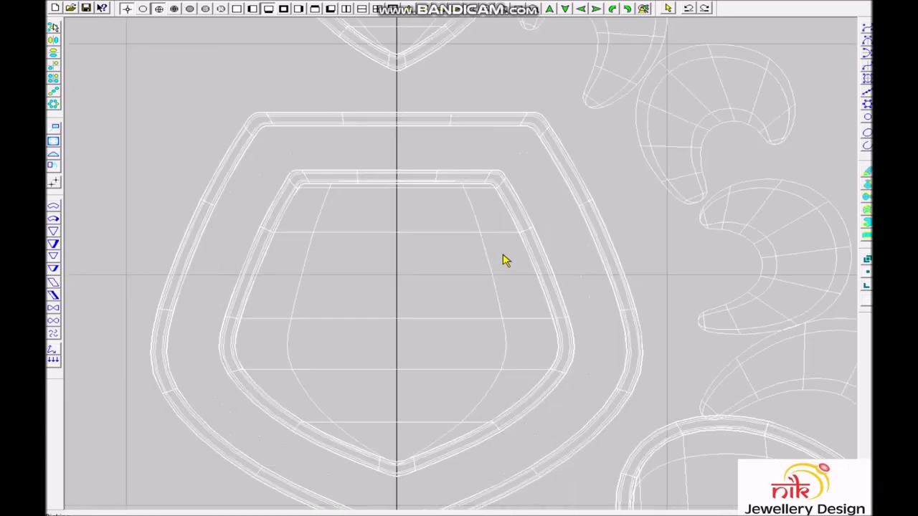
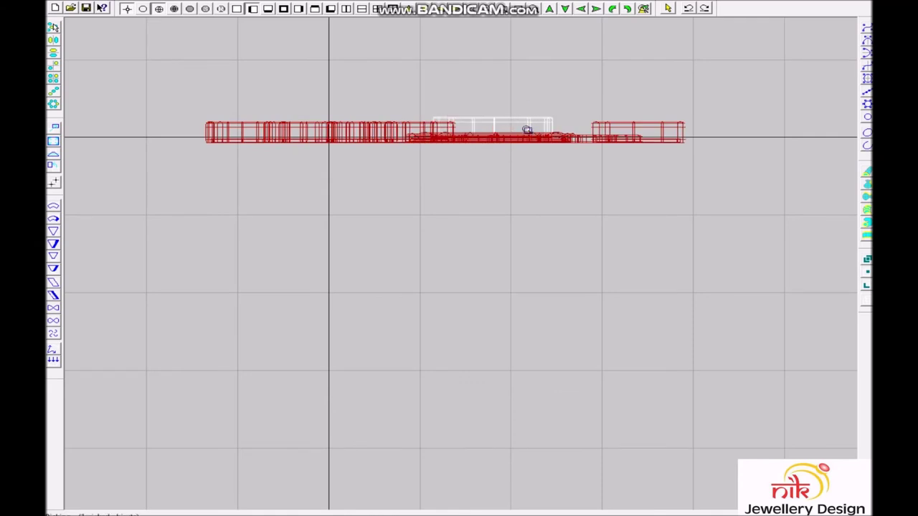
Box-select the pentagon shield frame and show the reference photo behind it
{"action": "scroll", "coordinate": [570, 315], "scroll_direction": "up", "scroll_amount": 3}
{"action": "scroll", "coordinate": [533, 358], "scroll_direction": "down", "scroll_amount": 3}
{"action": "scroll", "coordinate": [509, 311], "scroll_direction": "down", "scroll_amount": 3}
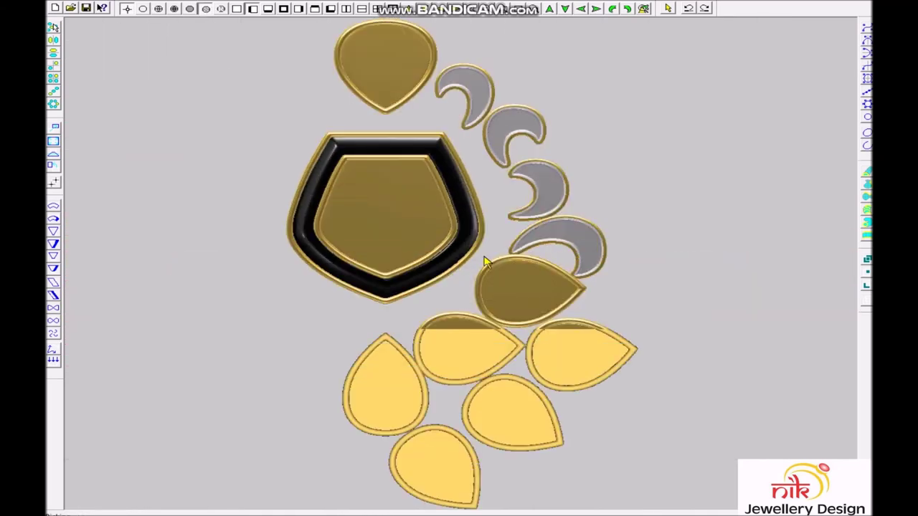
{"action": "left_click_drag", "start_coordinate": [248, 229], "coordinate": [504, 284]}
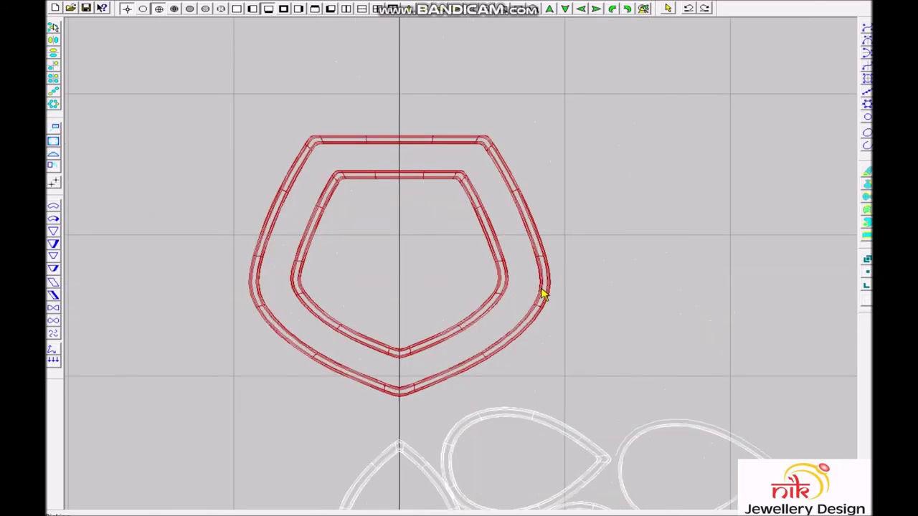
{"action": "scroll", "coordinate": [414, 329], "scroll_direction": "up", "scroll_amount": 2}
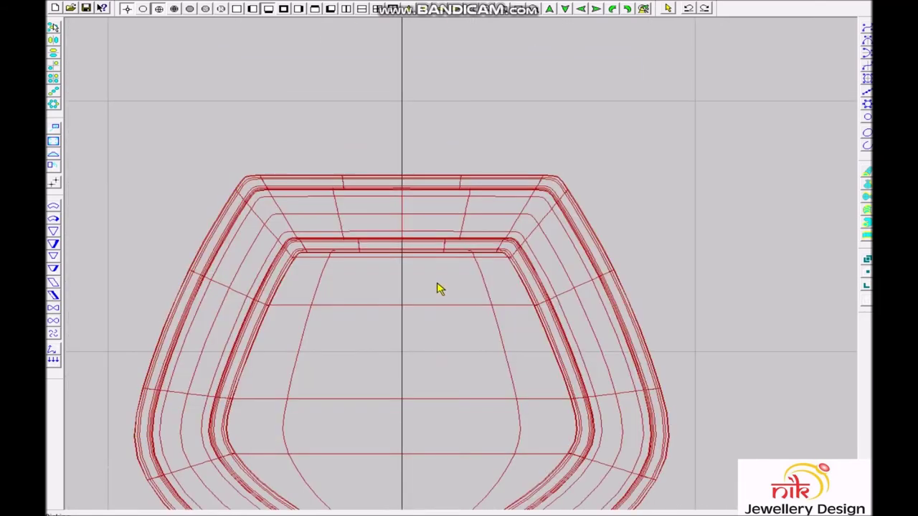
{"action": "double_click", "coordinate": [433, 268]}
{"action": "left_click", "coordinate": [370, 213]}
{"action": "key", "text": "Return"}
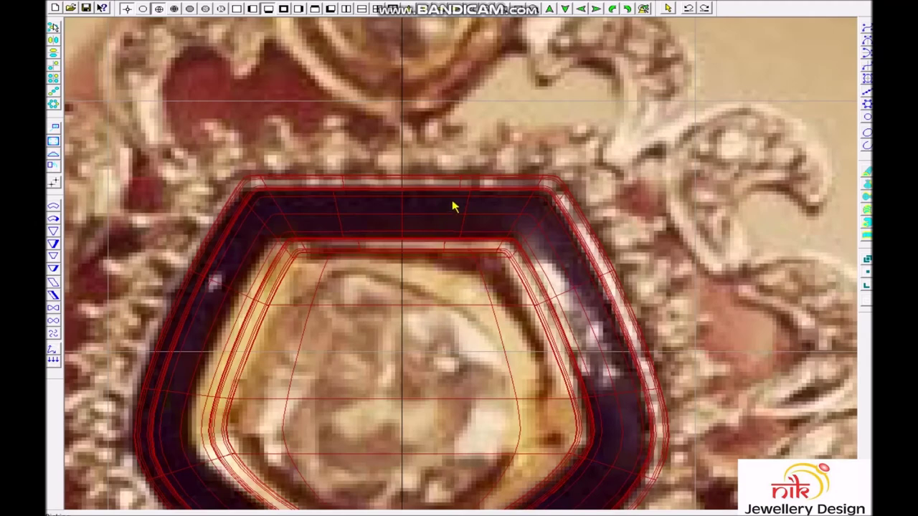
Cancel the Extend and Projection Mapping settings and return to a Blank background
{"action": "scroll", "coordinate": [472, 231], "scroll_direction": "up", "scroll_amount": 1}
{"action": "scroll", "coordinate": [468, 229], "scroll_direction": "up", "scroll_amount": 1}
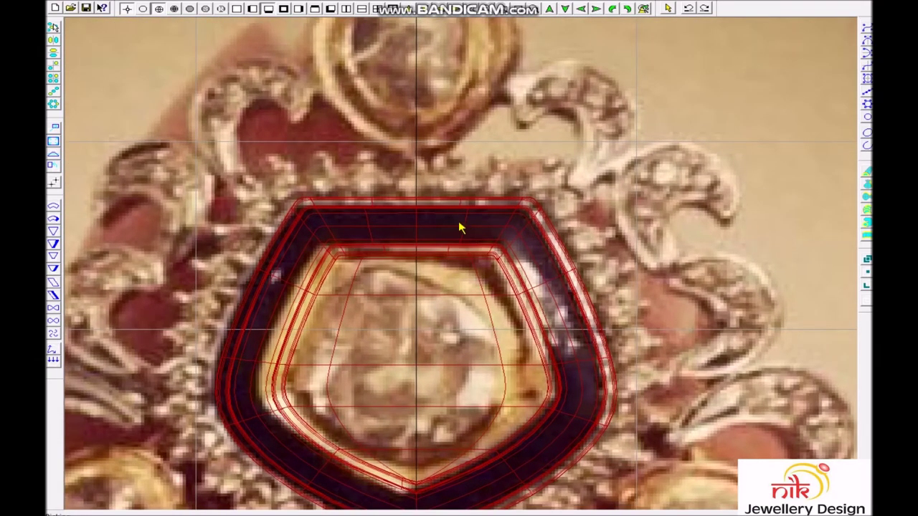
{"action": "left_click", "coordinate": [425, 193]}
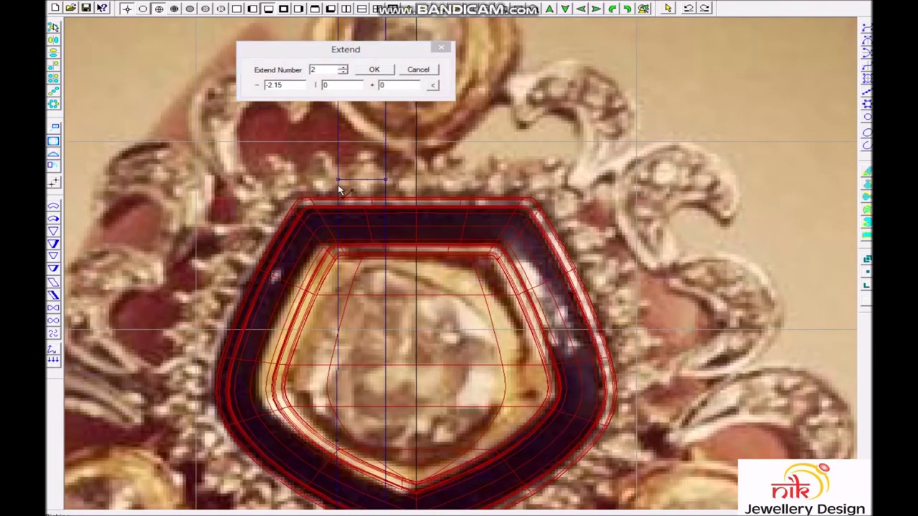
{"action": "left_click", "coordinate": [441, 47]}
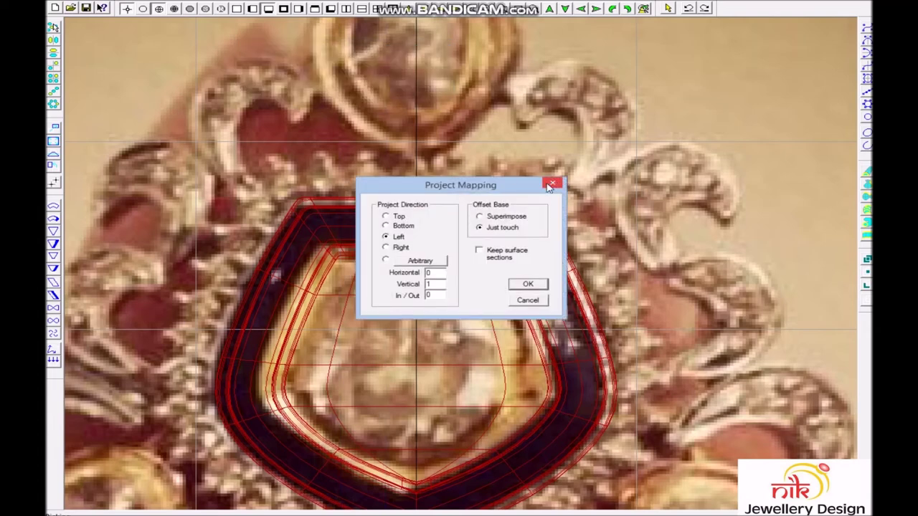
{"action": "left_click", "coordinate": [558, 185]}
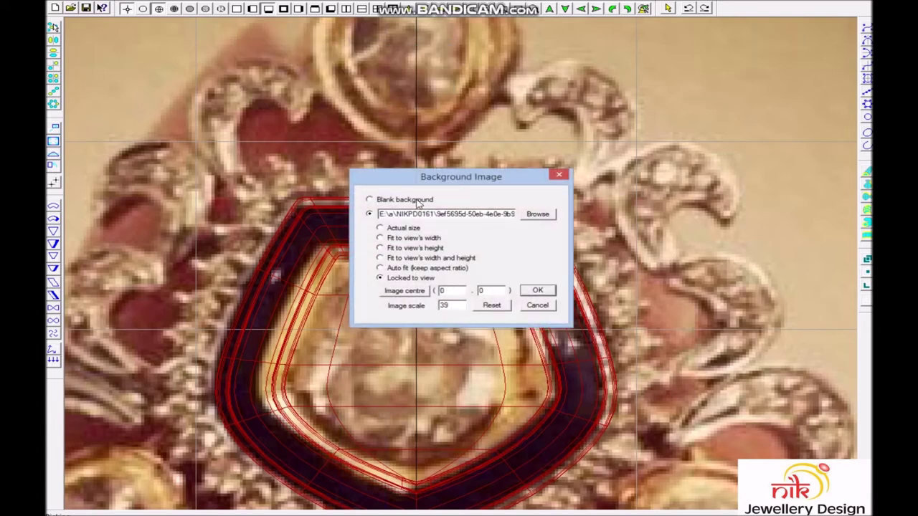
{"action": "key", "text": "Return"}
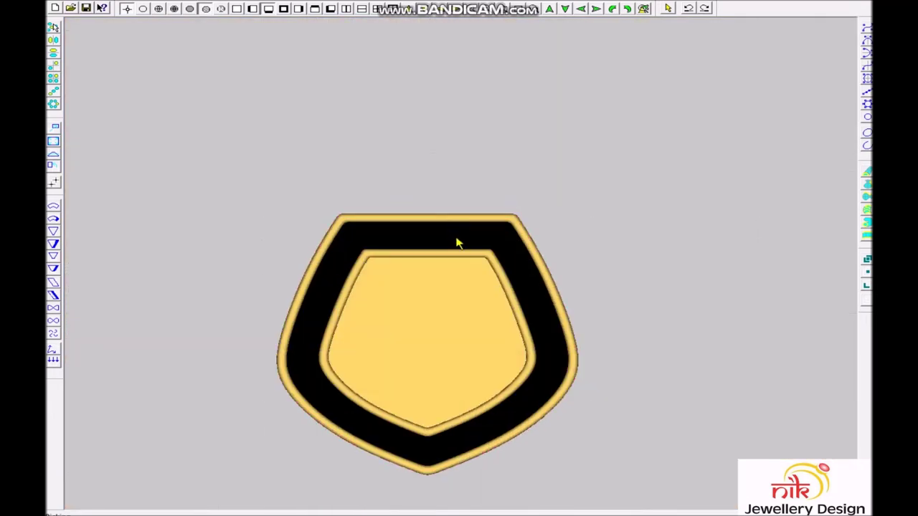
Switch the view to wireframe and bring up the parts database
{"action": "scroll", "coordinate": [457, 367], "scroll_direction": "up", "scroll_amount": 2}
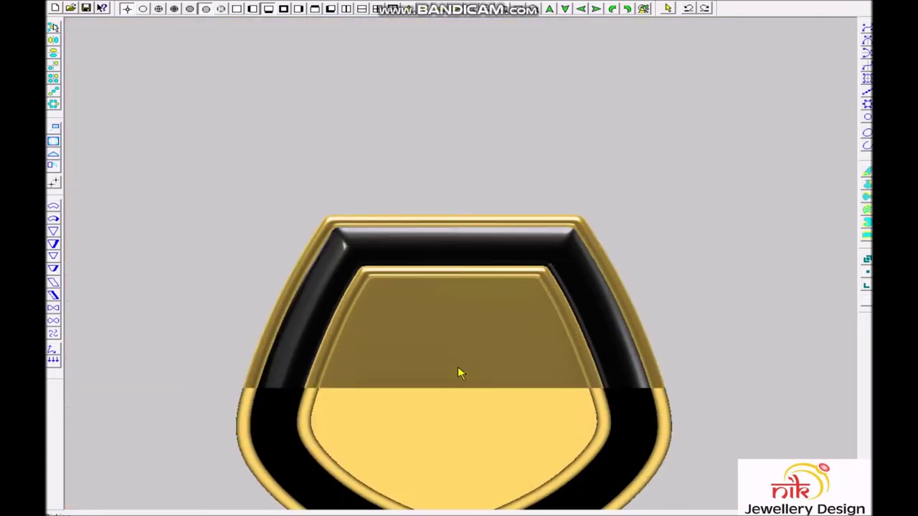
{"action": "left_click", "coordinate": [462, 347]}
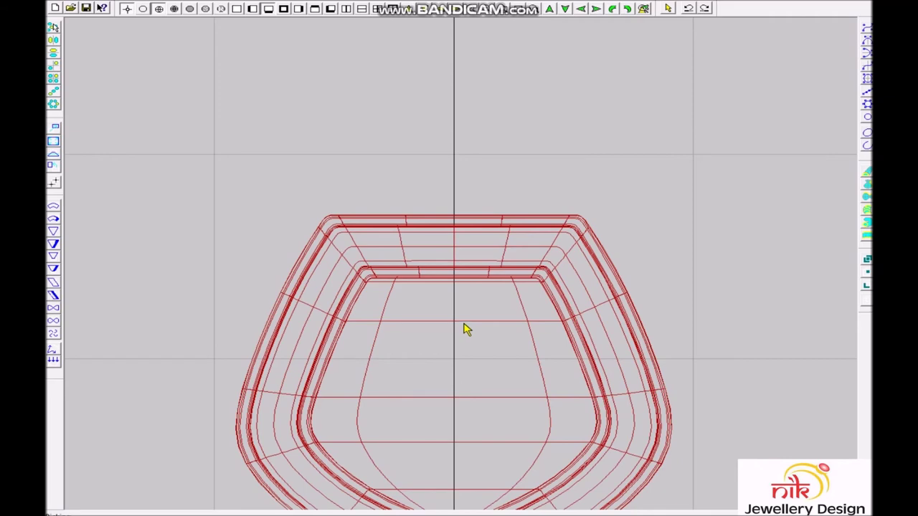
{"action": "scroll", "coordinate": [464, 330], "scroll_direction": "down", "scroll_amount": 2}
{"action": "scroll", "coordinate": [502, 371], "scroll_direction": "up", "scroll_amount": 2}
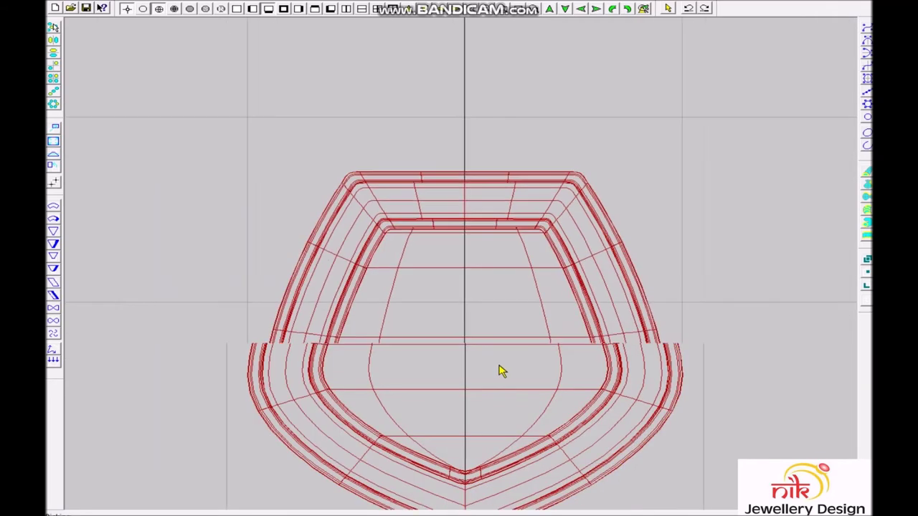
{"action": "key", "text": "ctrl+d"}
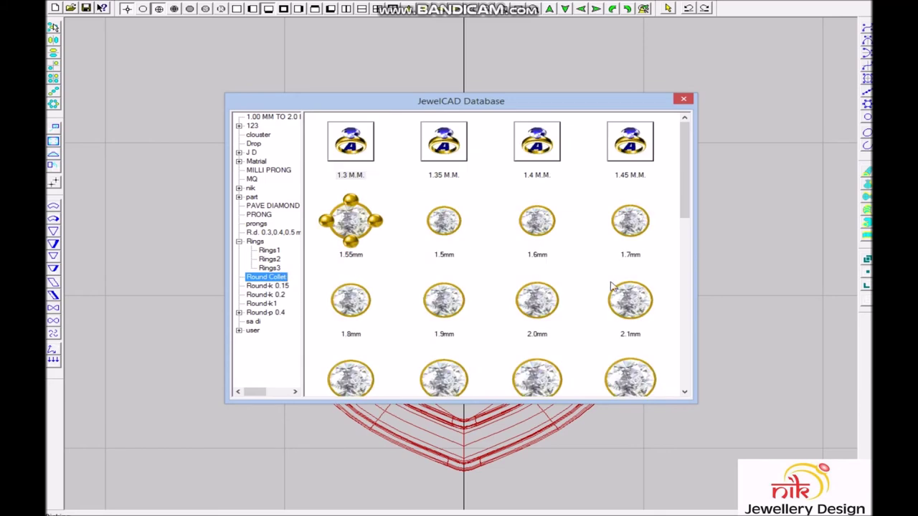
Close the database, trace a three-point curve along the top teardrop frame, then zoom out to the whole pendant
{"action": "left_click", "coordinate": [692, 100]}
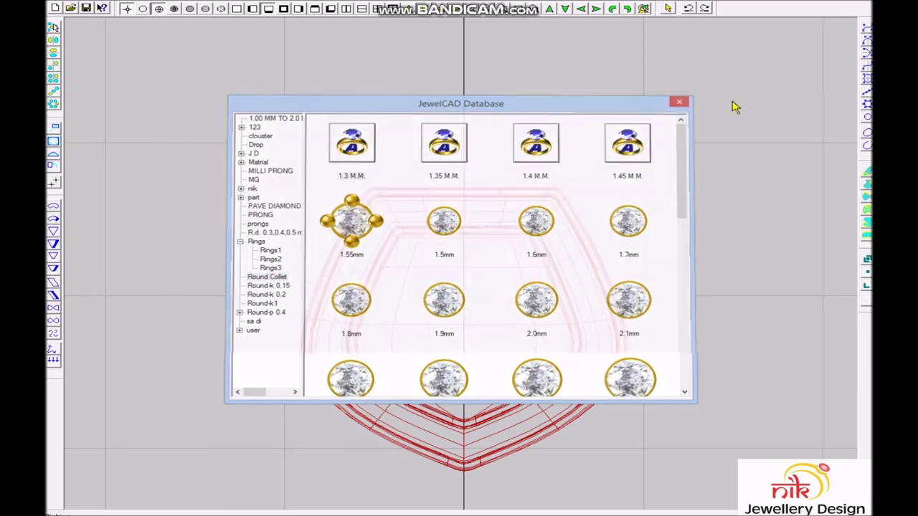
{"action": "scroll", "coordinate": [463, 243], "scroll_direction": "up", "scroll_amount": 2}
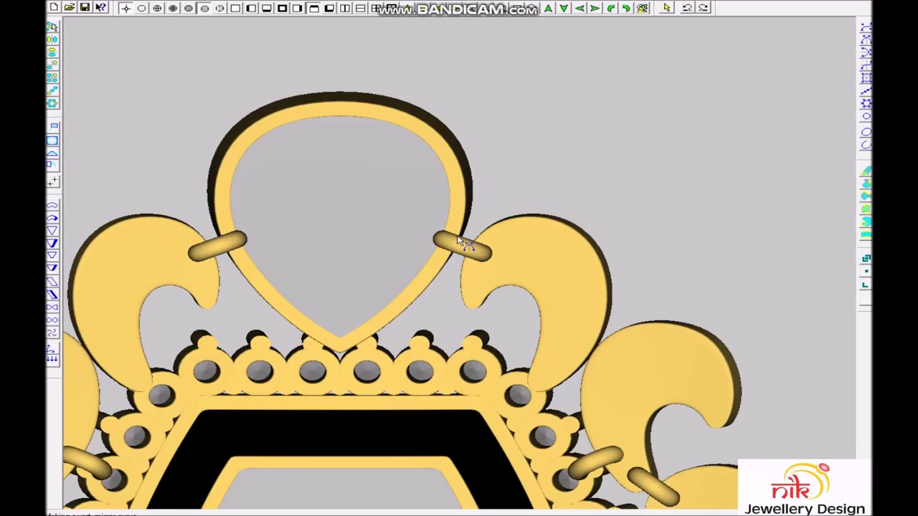
{"action": "left_click", "coordinate": [460, 237]}
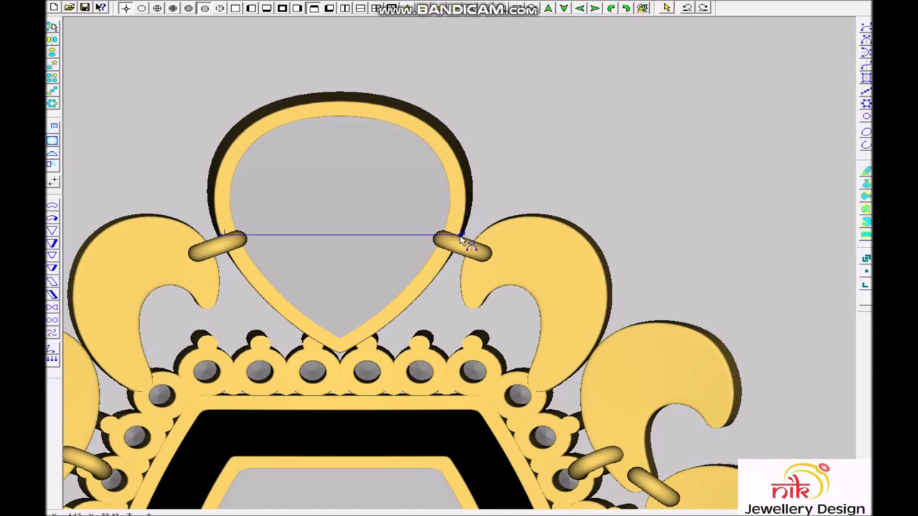
{"action": "left_click", "coordinate": [467, 193]}
{"action": "left_click", "coordinate": [456, 148]}
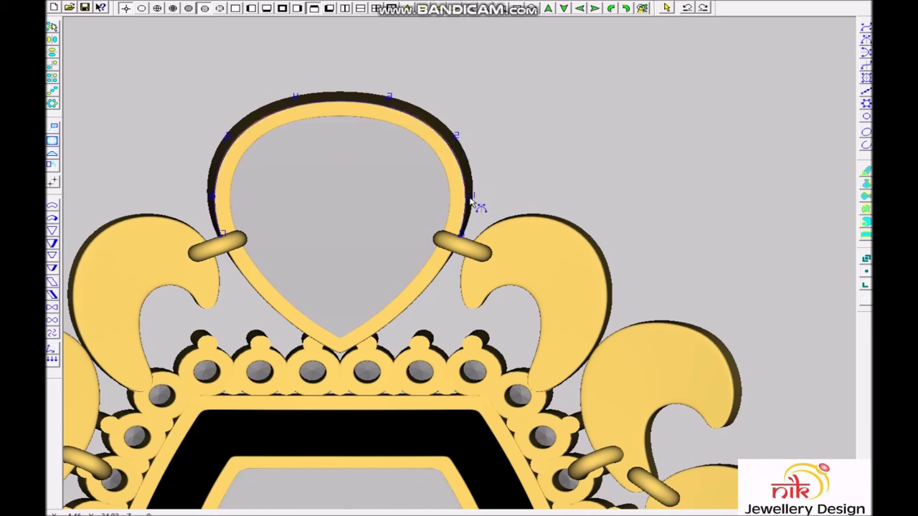
{"action": "scroll", "coordinate": [468, 235], "scroll_direction": "up", "scroll_amount": 3}
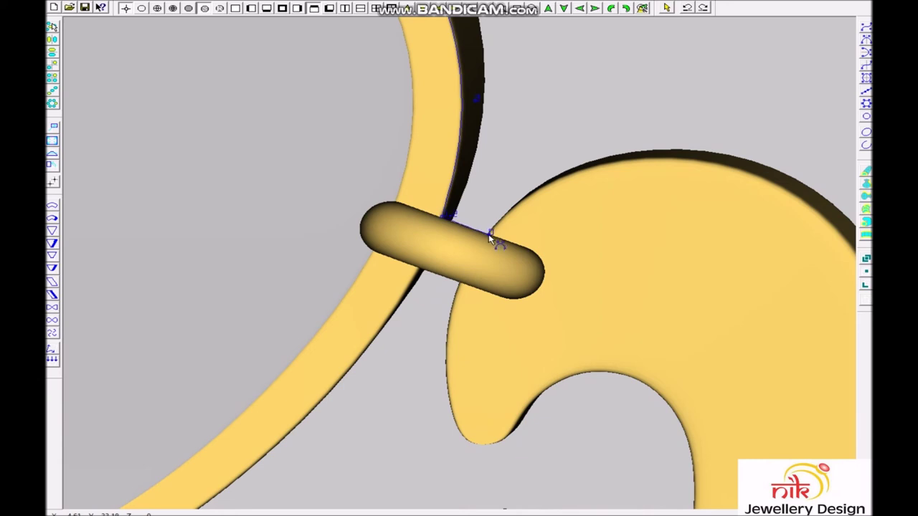
{"action": "scroll", "coordinate": [624, 172], "scroll_direction": "down", "scroll_amount": 1}
{"action": "scroll", "coordinate": [588, 223], "scroll_direction": "down", "scroll_amount": 2}
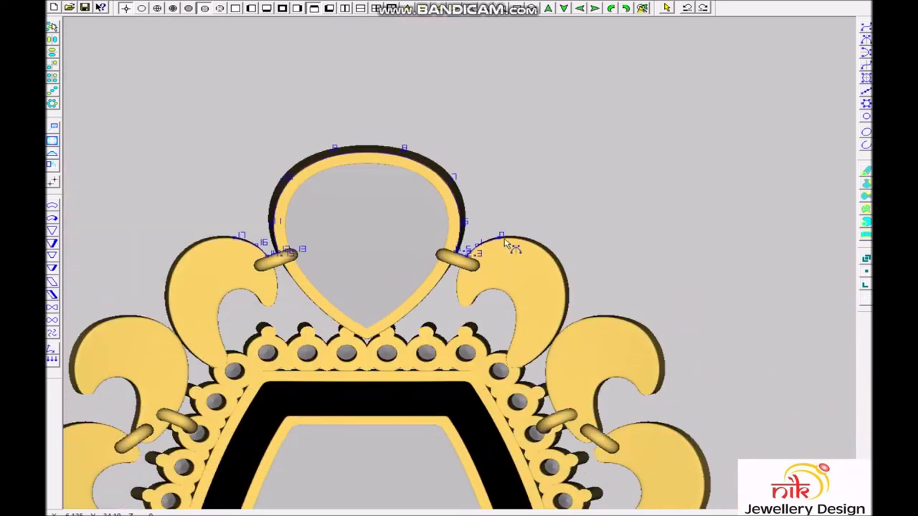
{"action": "scroll", "coordinate": [517, 81], "scroll_direction": "down", "scroll_amount": 2}
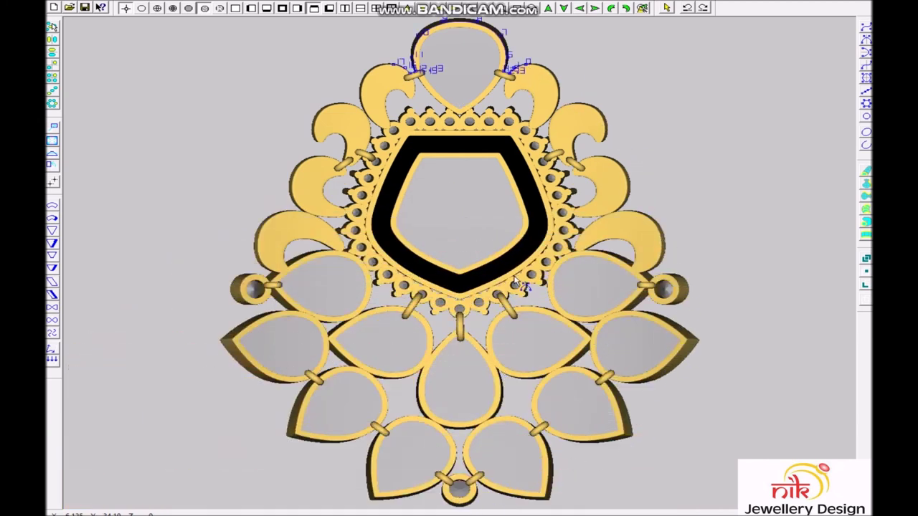
{"action": "scroll", "coordinate": [586, 199], "scroll_direction": "down", "scroll_amount": 1}
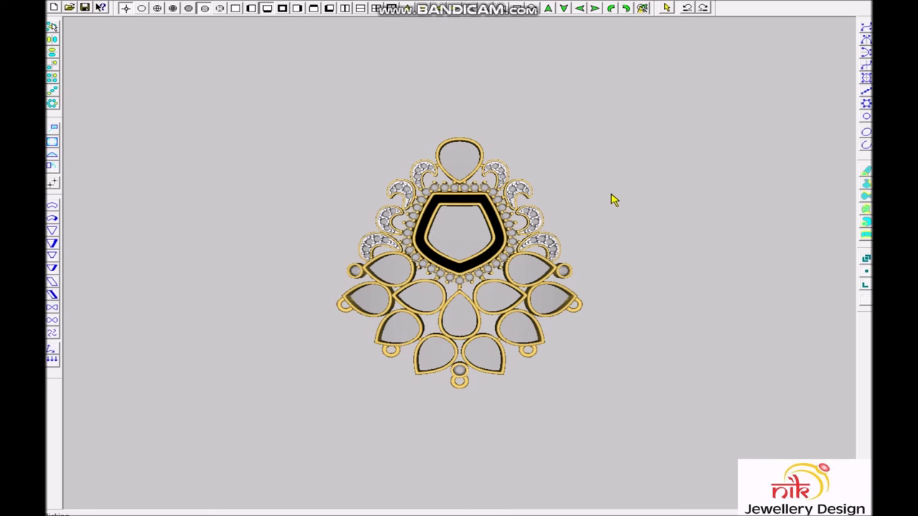
Orbit the pendant, check the front (F5) and edge-on (F6) views, then return to wireframe
{"action": "middle_click_drag", "start_coordinate": [613, 199], "coordinate": [416, 389]}
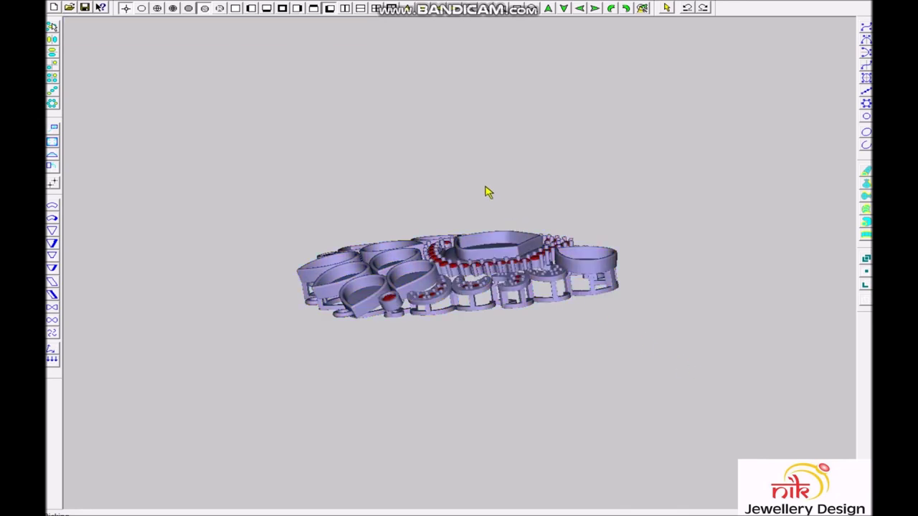
{"action": "middle_click_drag", "start_coordinate": [486, 192], "coordinate": [479, 185]}
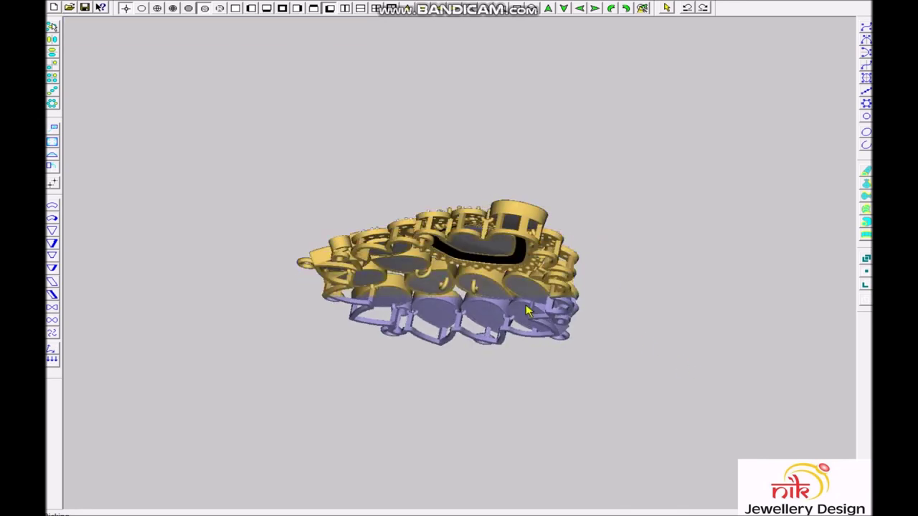
{"action": "key", "text": "F5"}
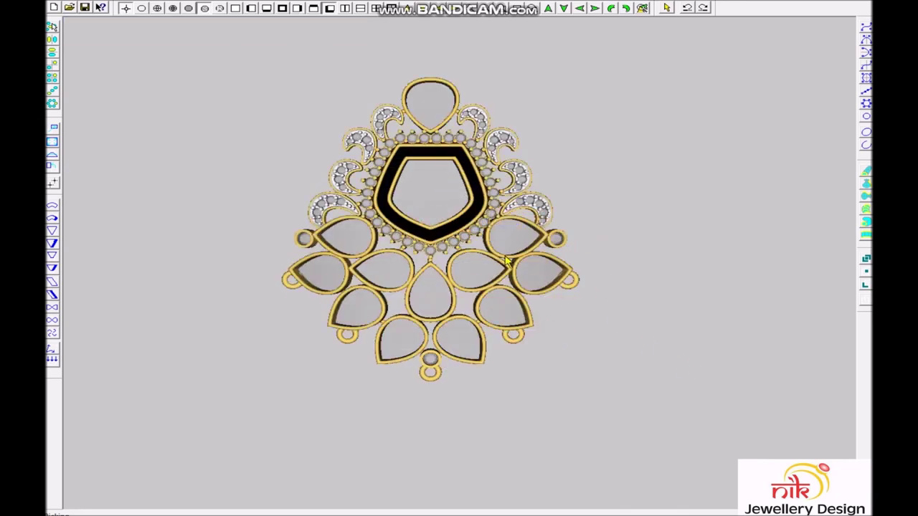
{"action": "key", "text": "F6"}
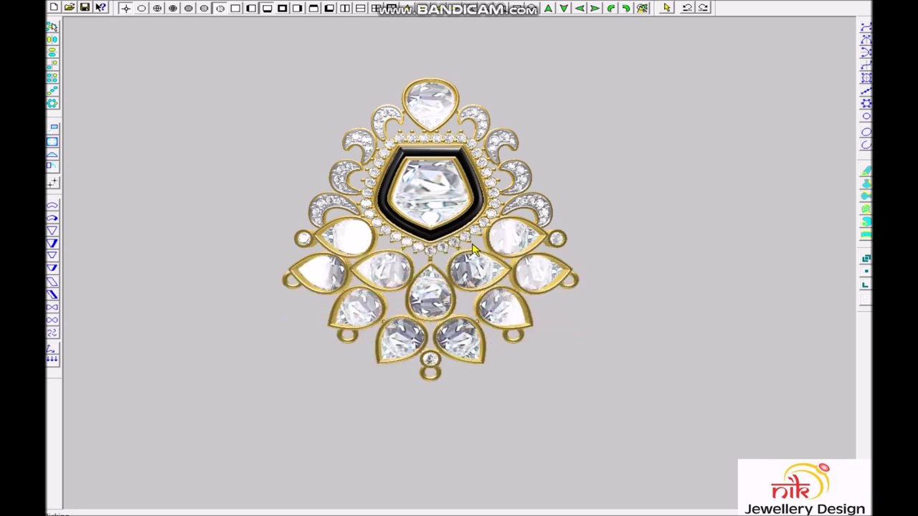
{"action": "left_click", "coordinate": [496, 224]}
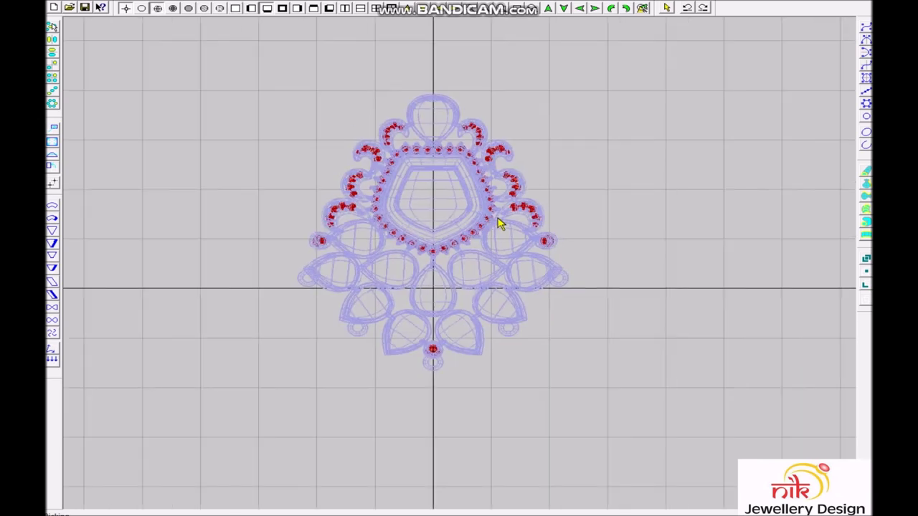